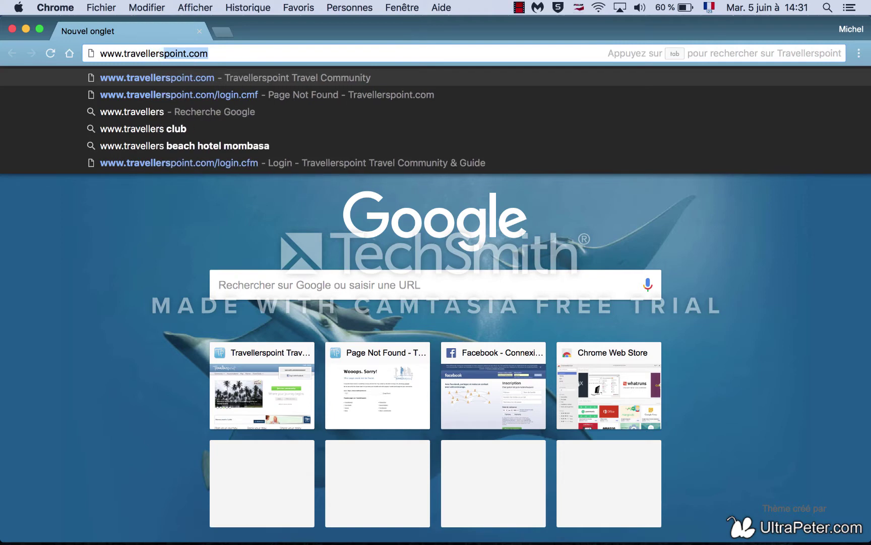
text(point)
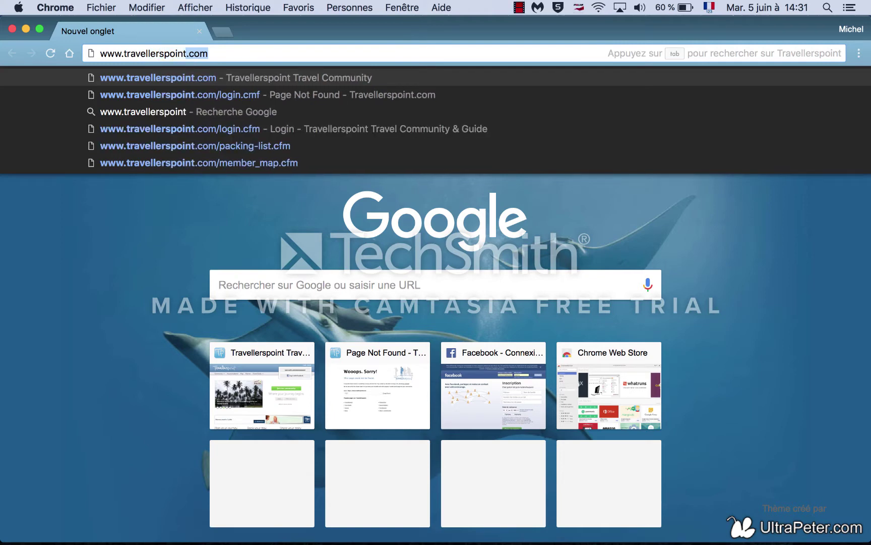
text(.)
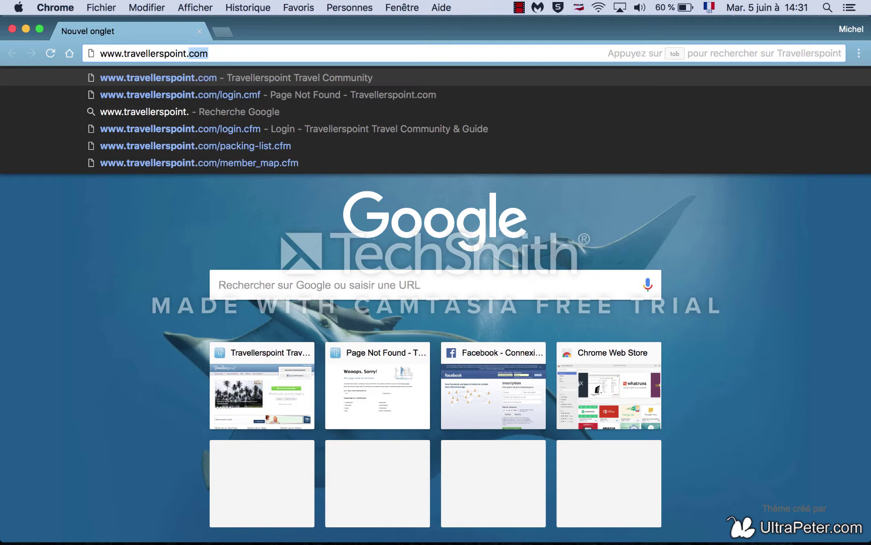
text(com)
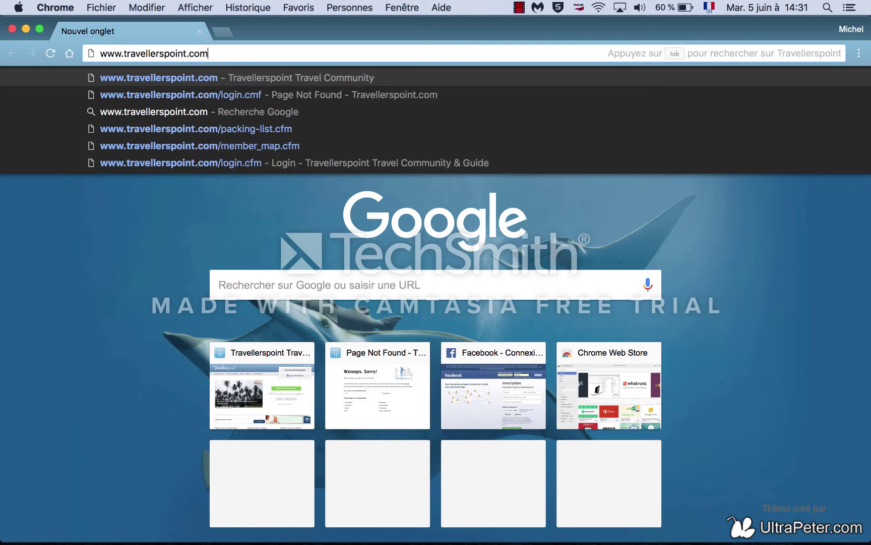
key(Return)
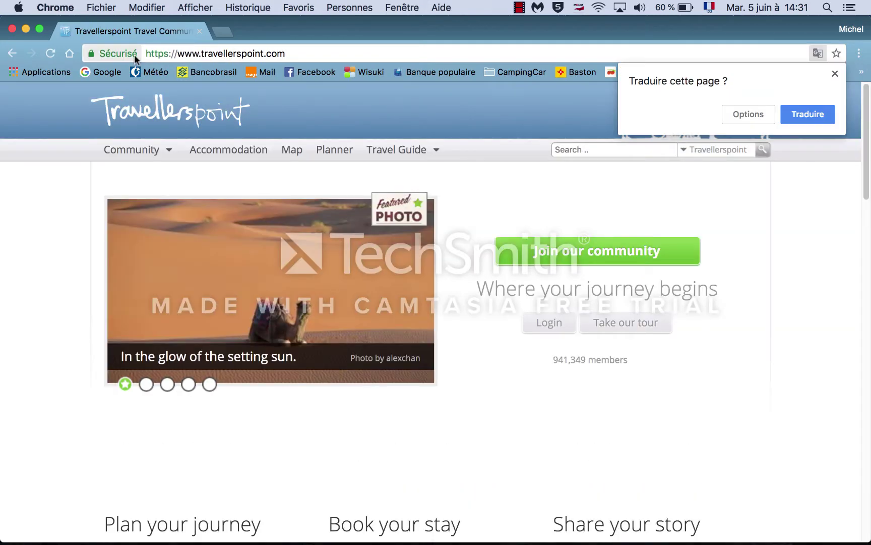
Step: Dismiss the translation offer and go through the username/password login page to the free sign-up page
click(834, 75)
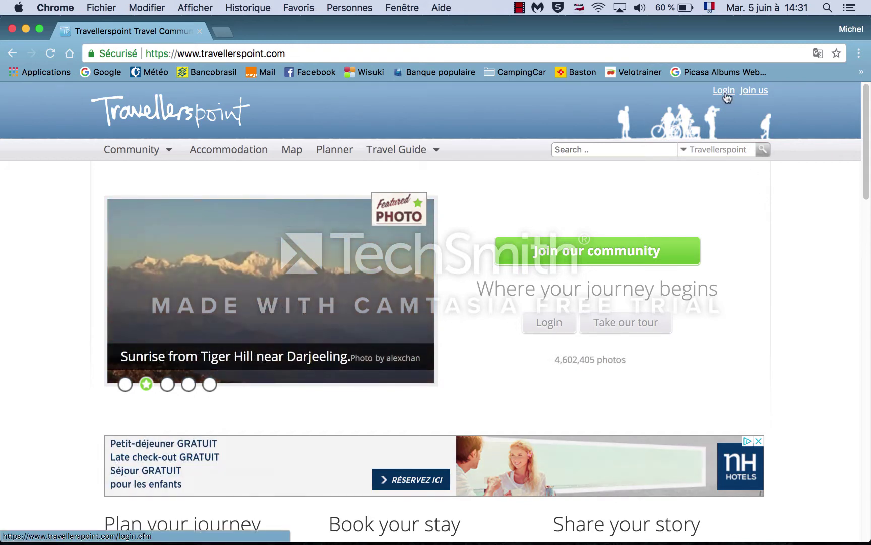
click(725, 91)
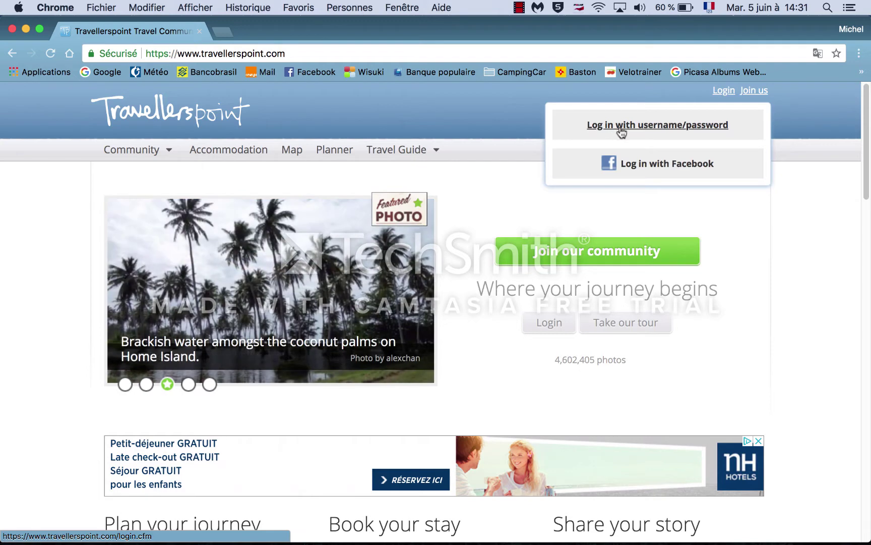
click(622, 126)
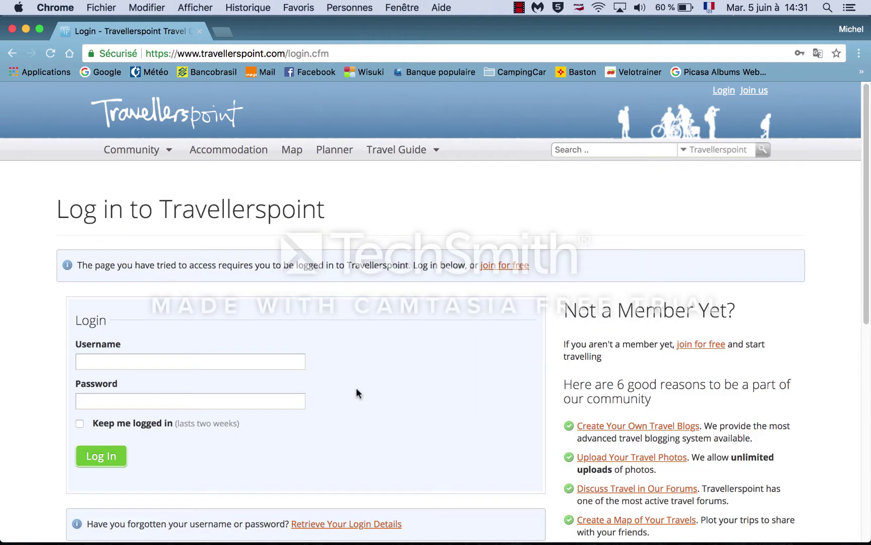
click(693, 348)
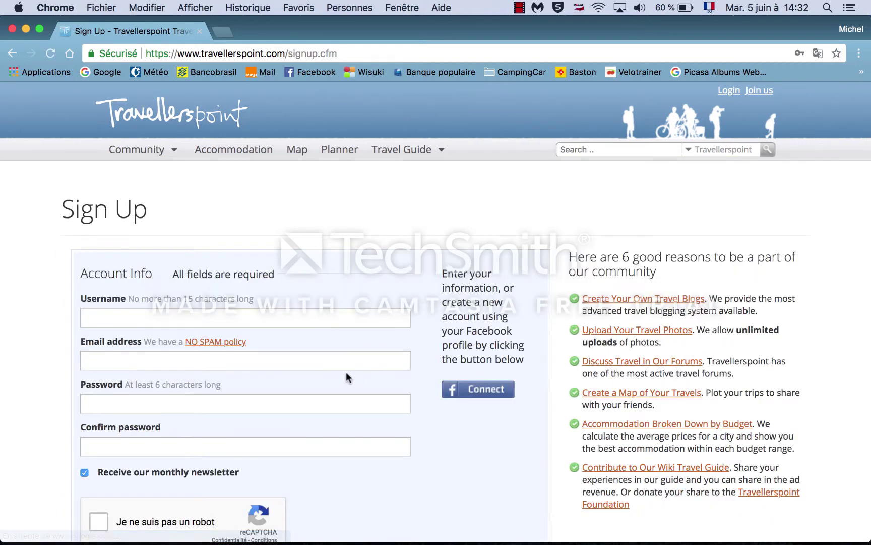
Step: Enter a username, e-mail address and confirmed password, tick the reCAPTCHA, and join Travellerspoint
click(118, 315)
text(po)
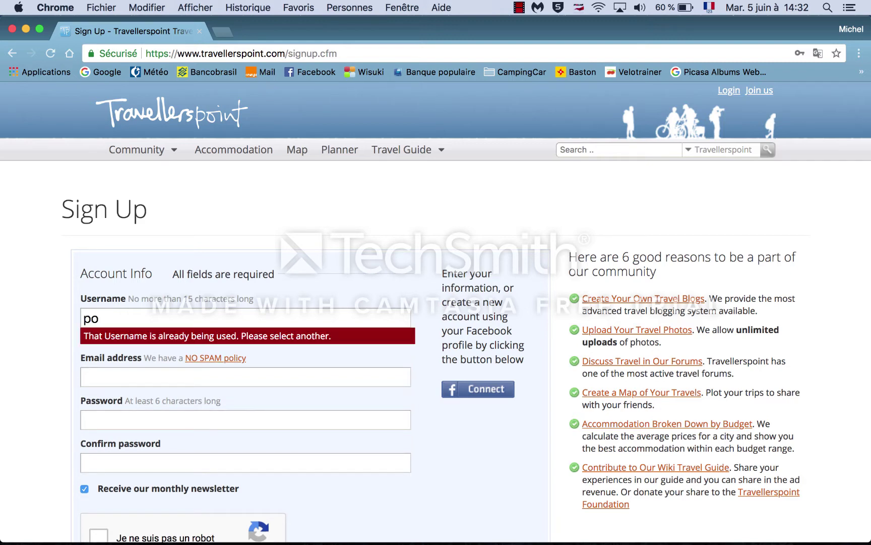
text(ur)
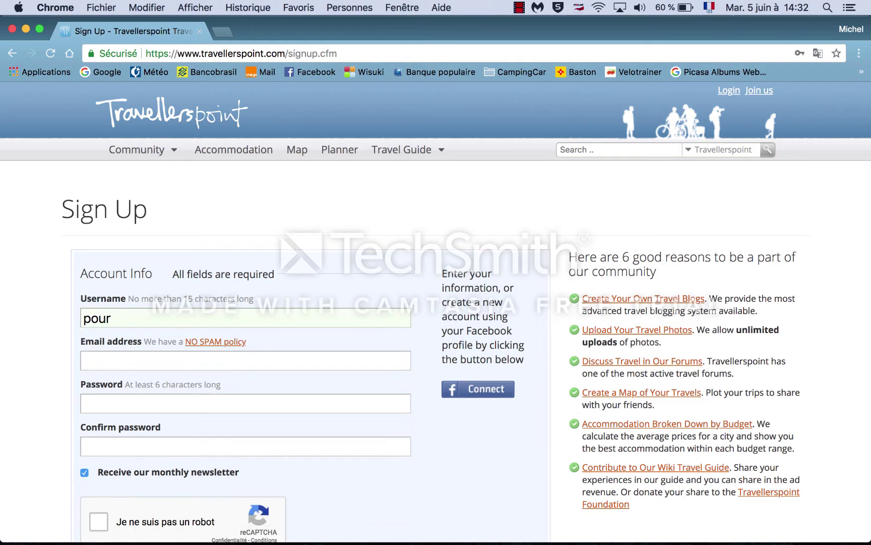
text(voustous)
click(113, 353)
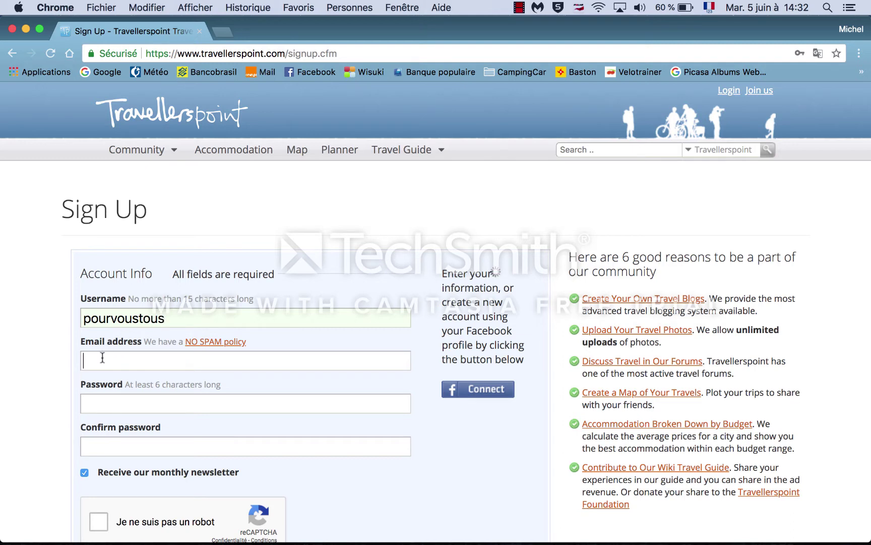
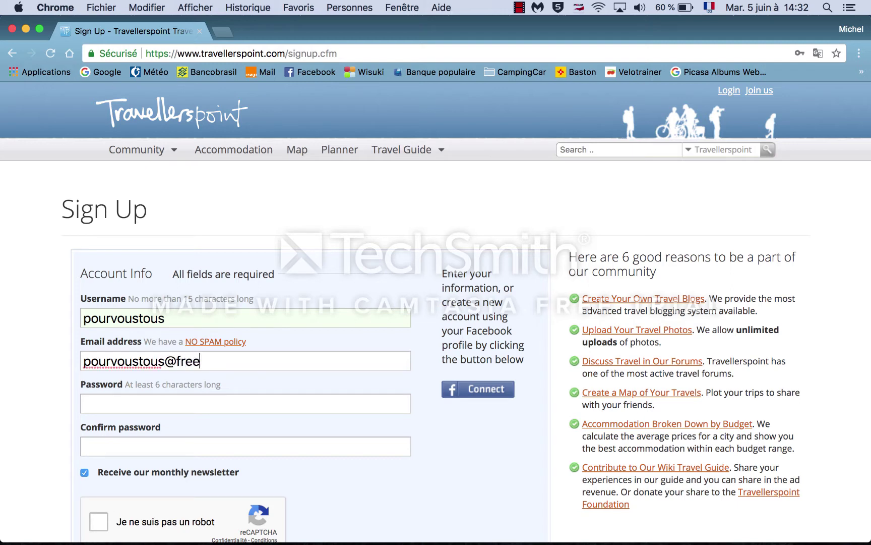
click(100, 406)
text(••)
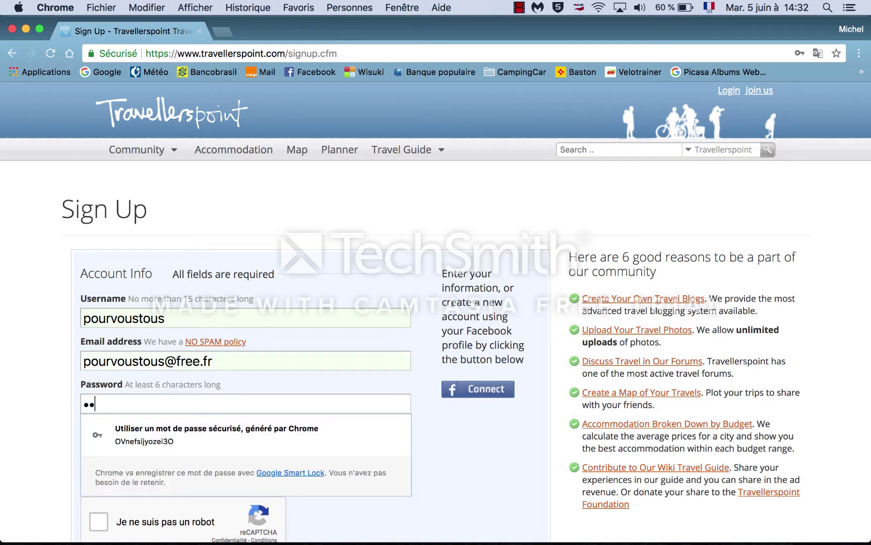
text(••••••)
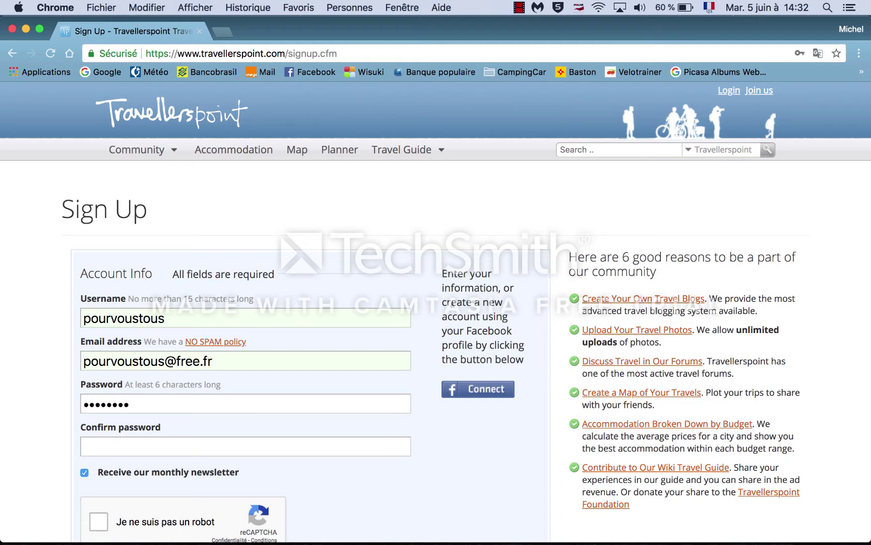
text(••••)
click(101, 439)
text(••••••••••••)
scroll(47, 485, down, 3)
click(97, 429)
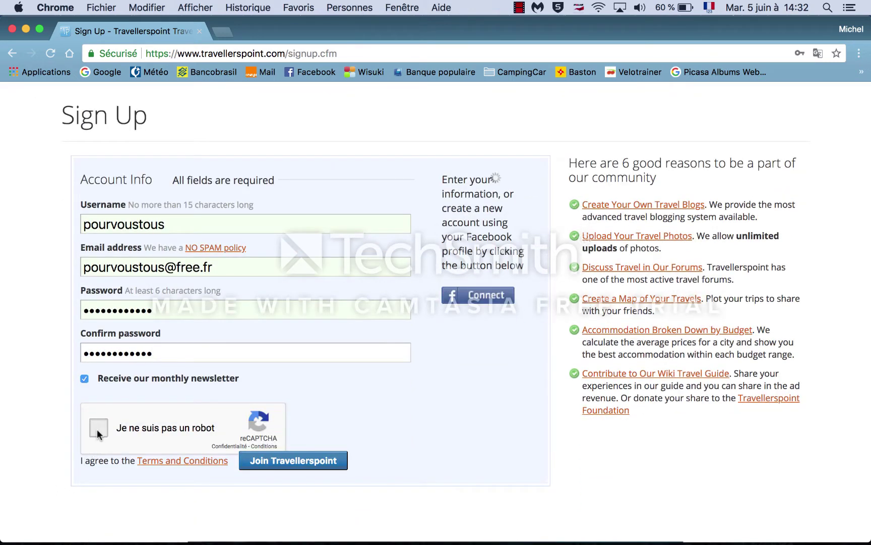
click(296, 464)
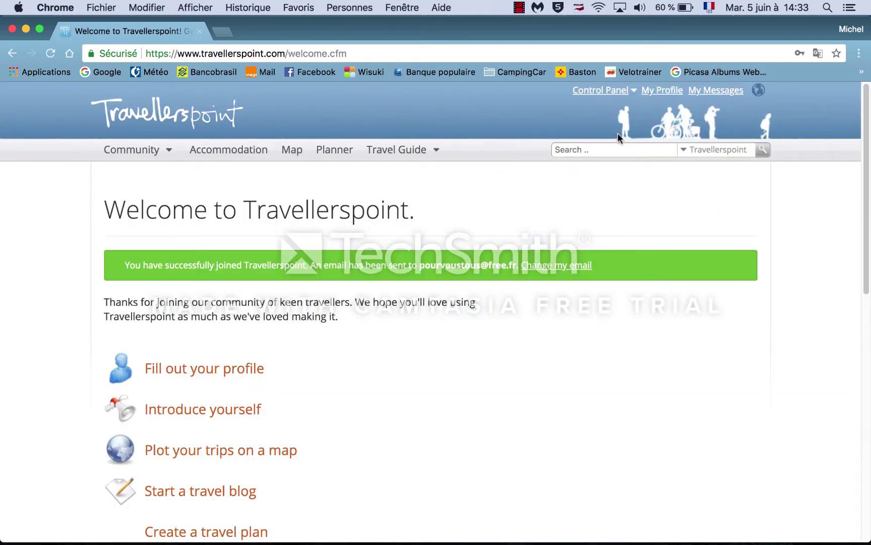
Step: Open My planner from the Control Panel and choose 'Start planning your trip!'
mouse_move(618, 96)
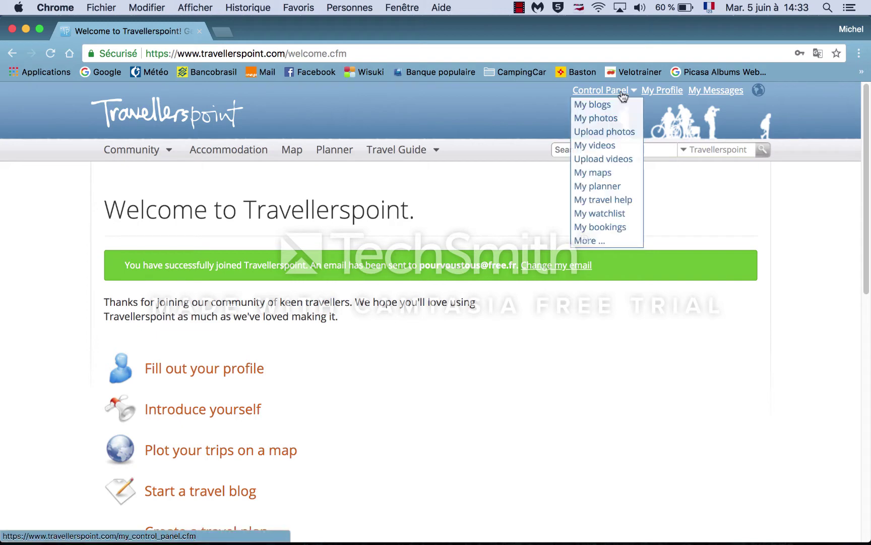
click(598, 188)
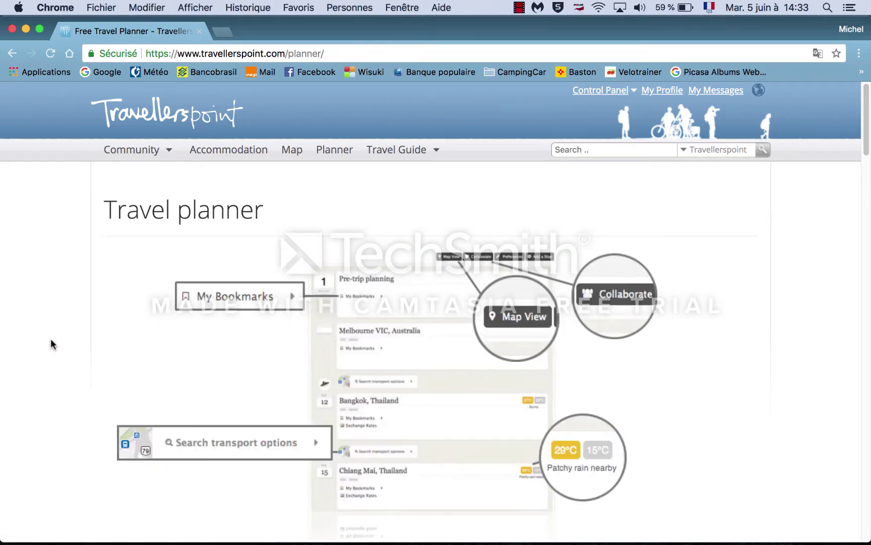
scroll(52, 344, down, 5)
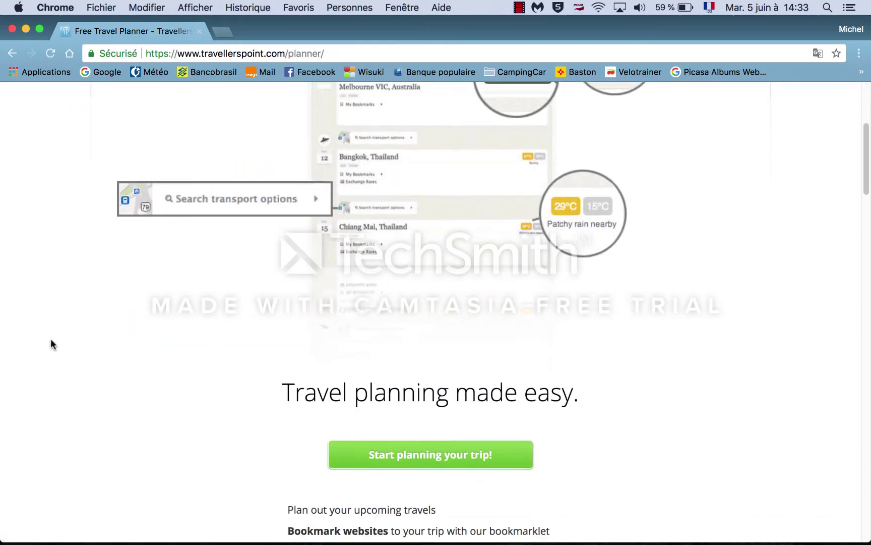
scroll(52, 345, down, 1)
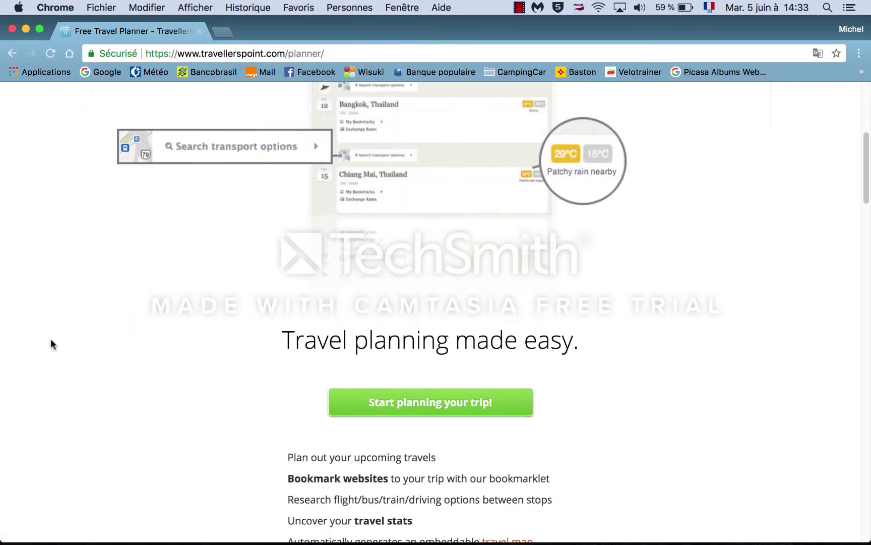
click(419, 406)
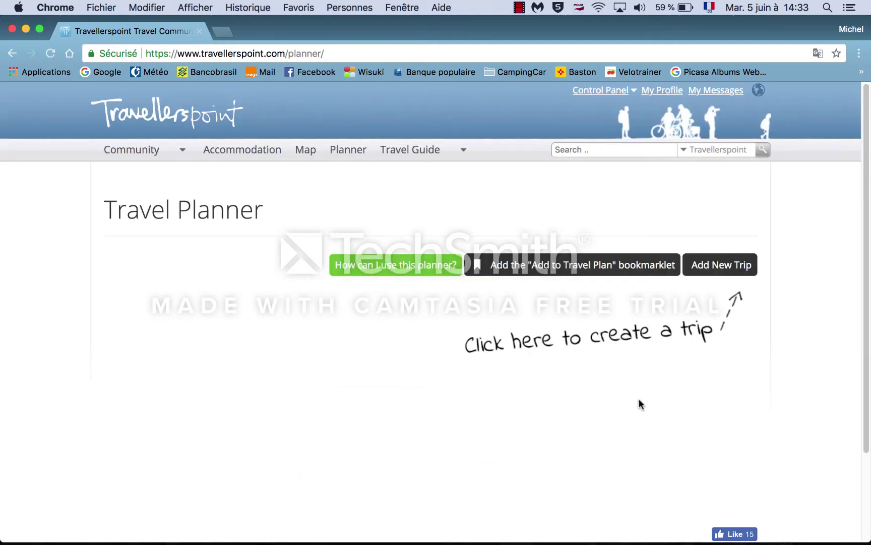
Step: Add a new trip named 'voyage2018'
click(715, 268)
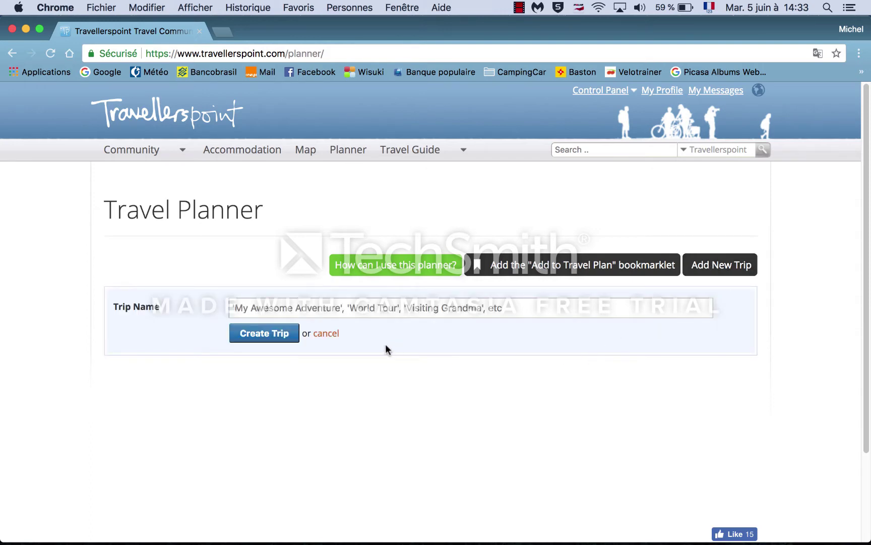
click(325, 309)
text(voyage)
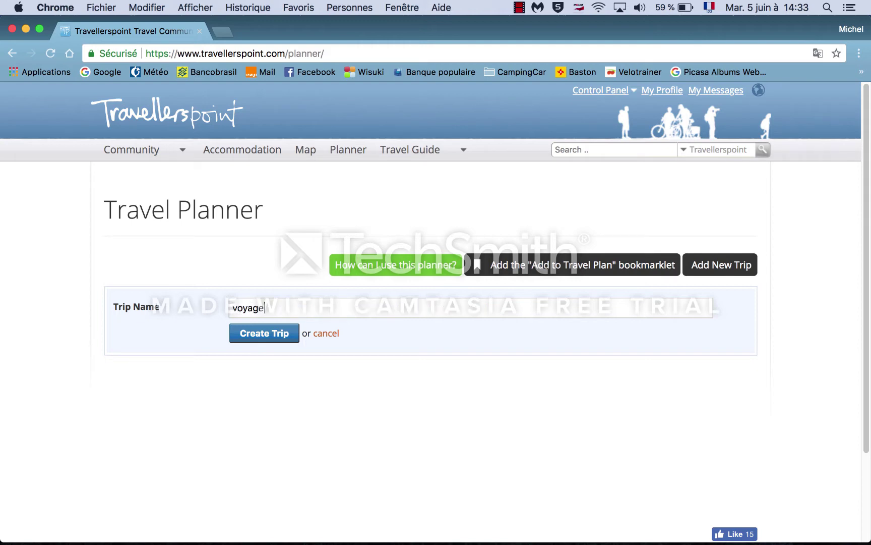
text(2018)
click(274, 339)
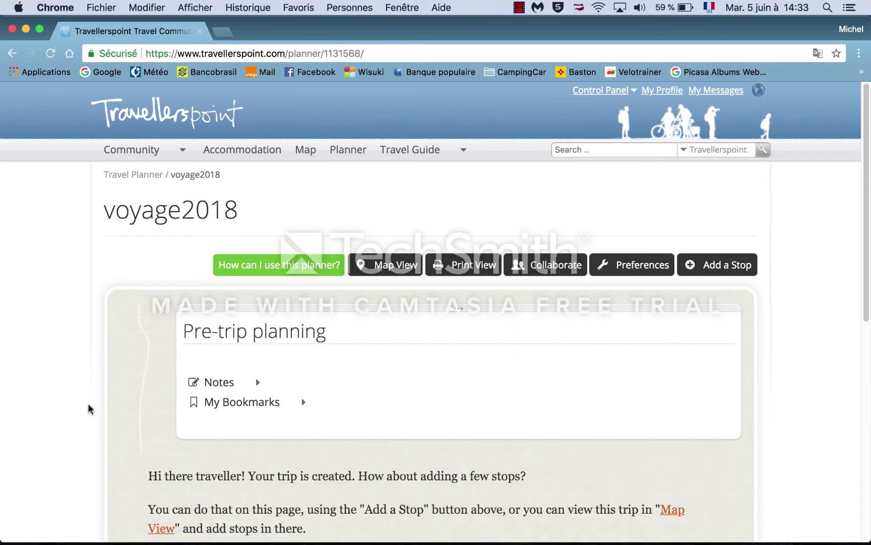
scroll(88, 405, down, 5)
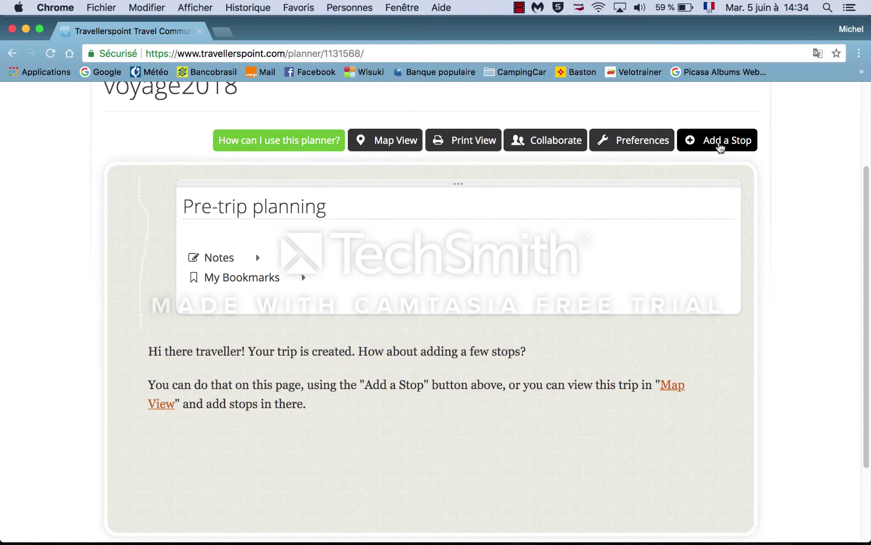
Step: Add Toulon, France as a stop with arrival and departure both on 20 June 2018
click(704, 145)
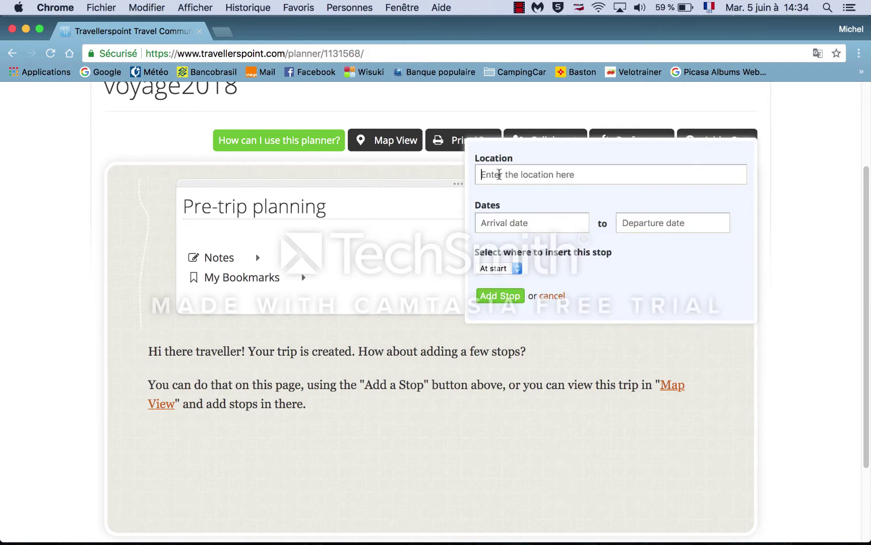
text(Toul)
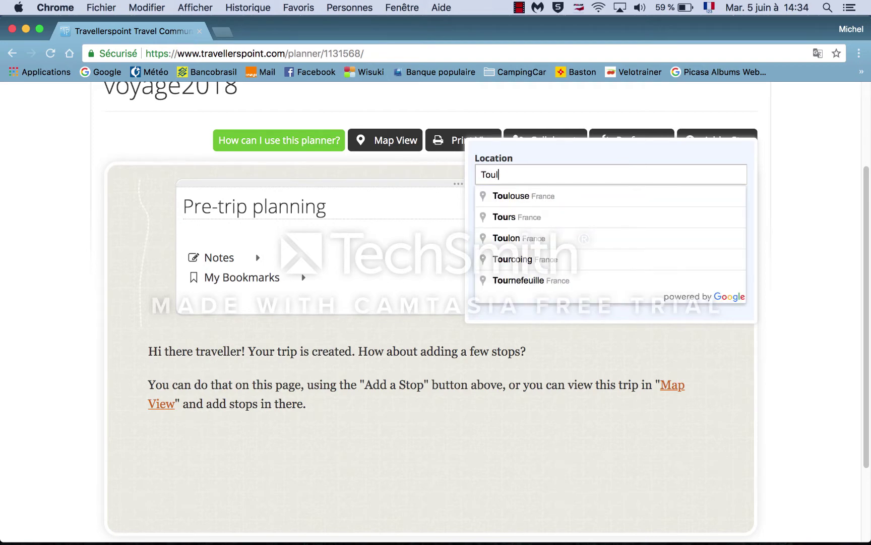
text(on)
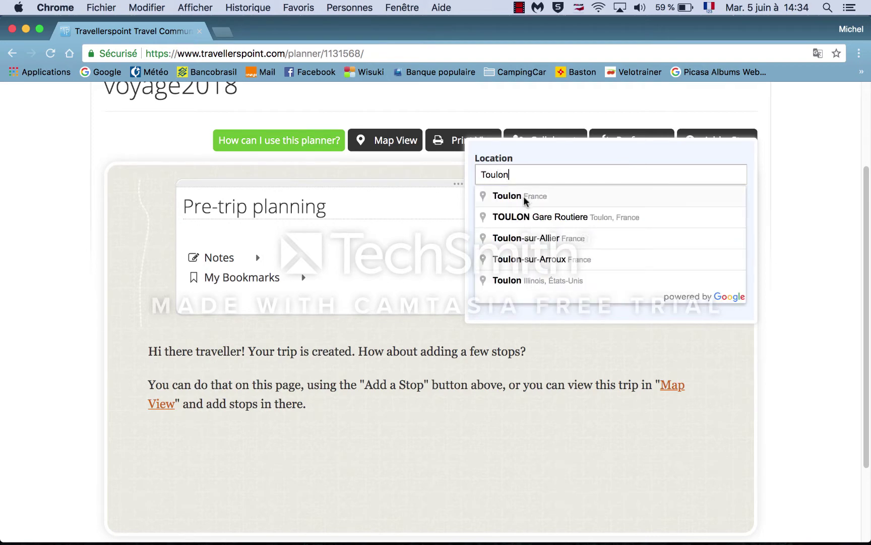
click(522, 199)
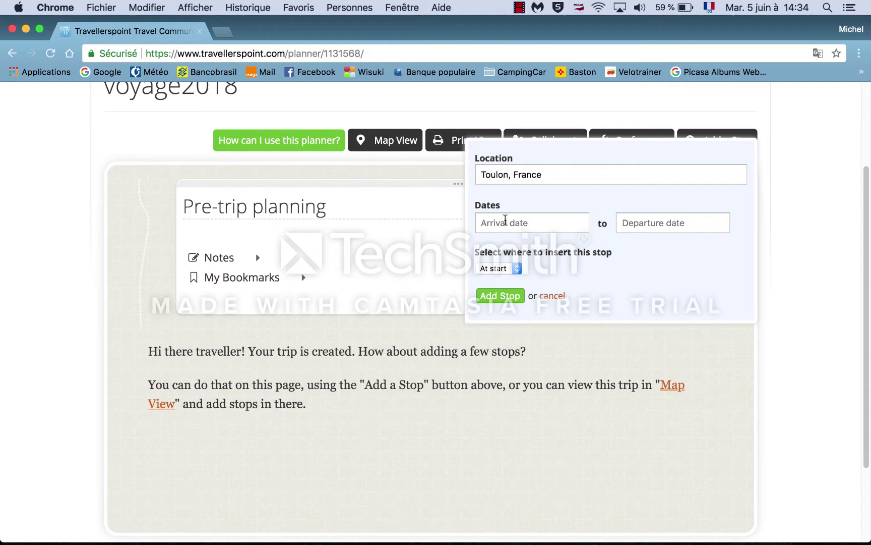
click(505, 220)
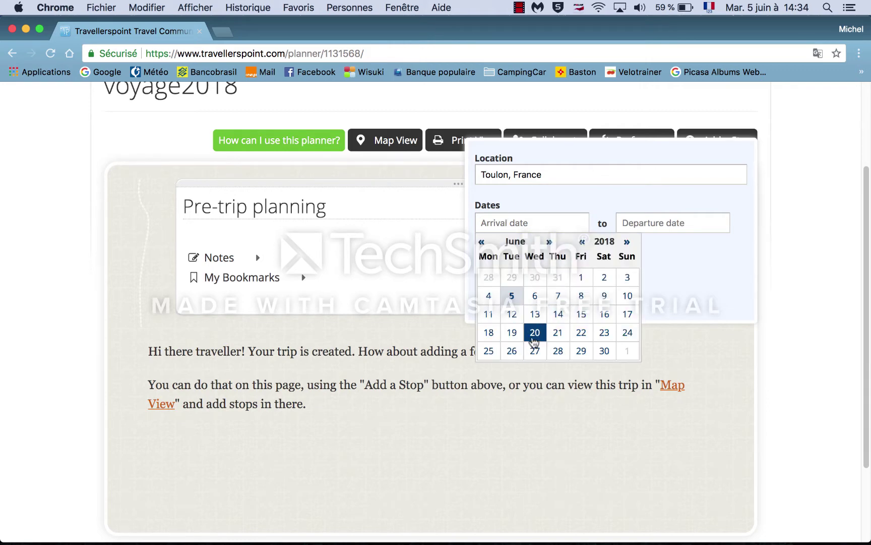
click(534, 341)
click(651, 223)
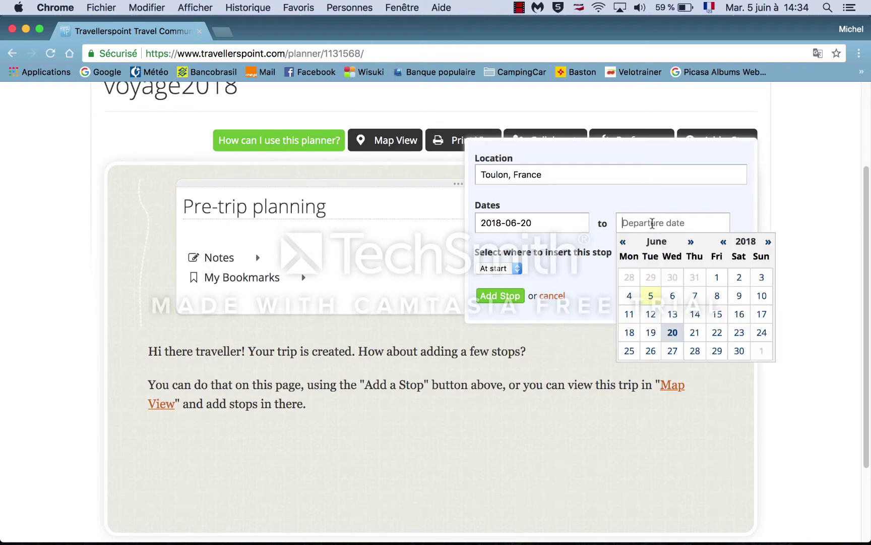
click(674, 334)
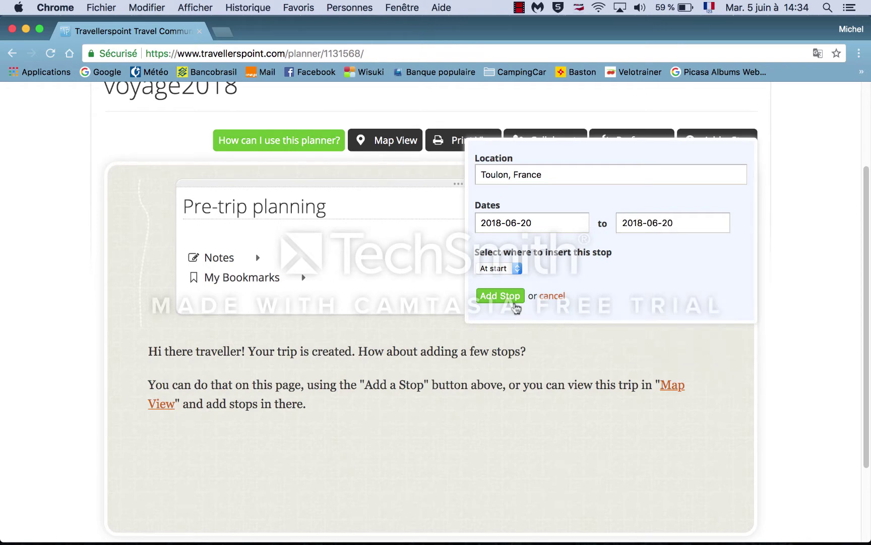
click(510, 297)
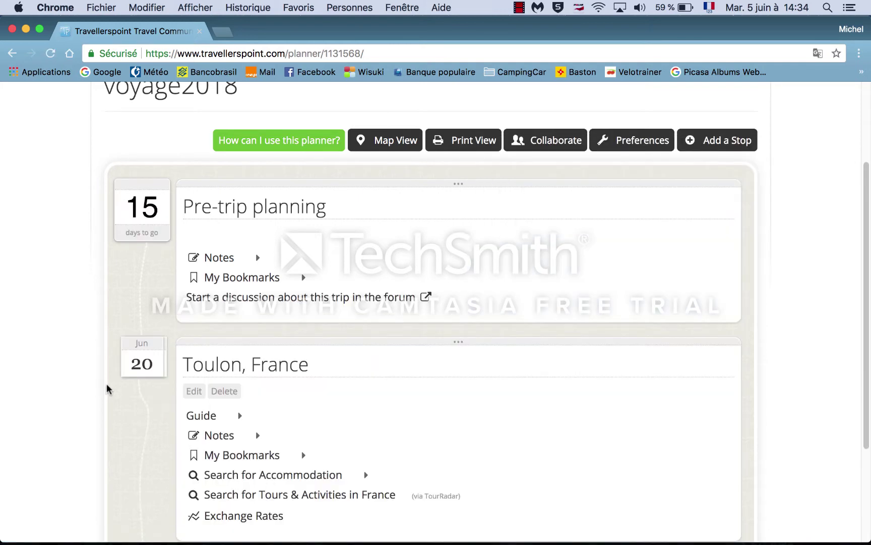
Step: Expand My Bookmarks under the Toulon, France stop
scroll(107, 390, down, 5)
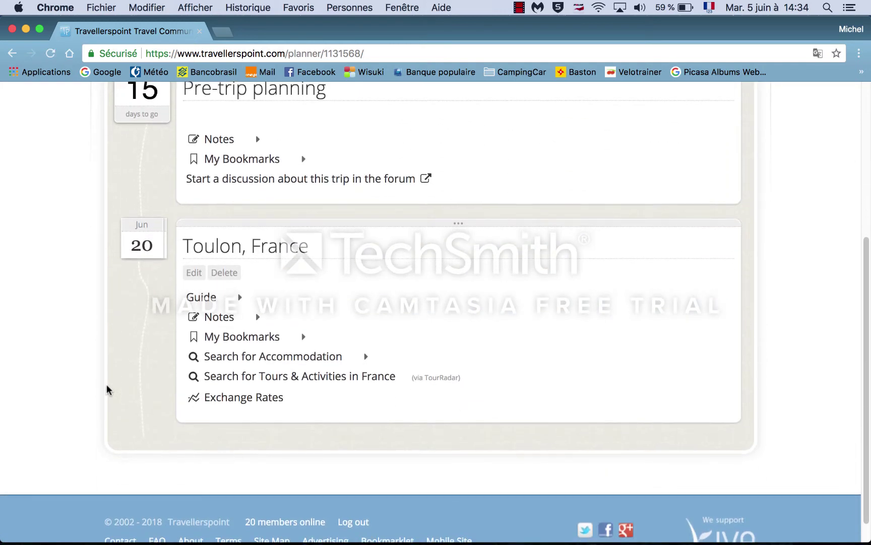
scroll(108, 389, up, 1)
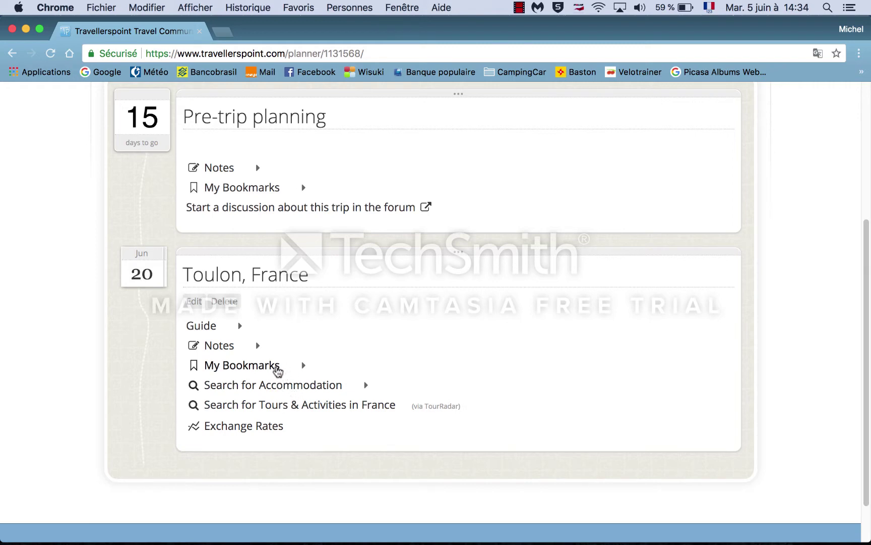
click(277, 371)
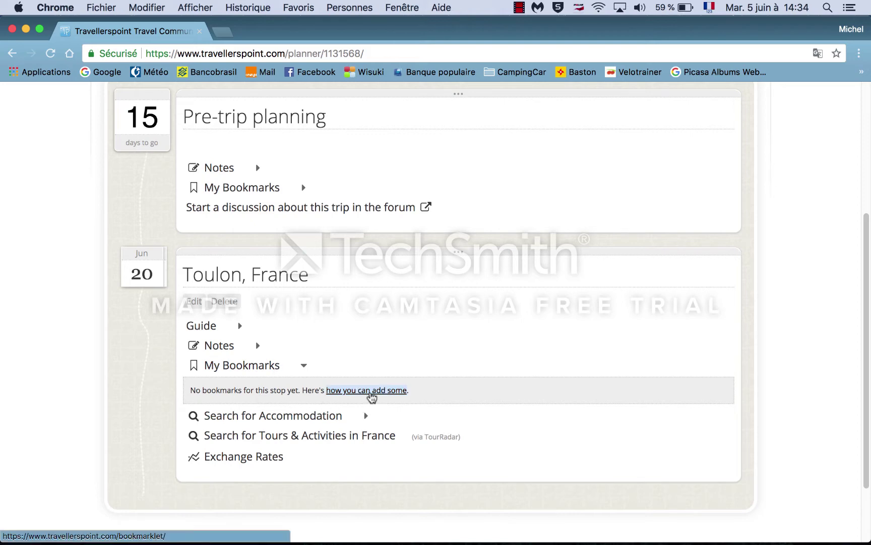
Step: Drag the 'Add to Travel Plan' bookmarklet from the bookmarks help page onto Chrome's bookmarks bar
click(371, 391)
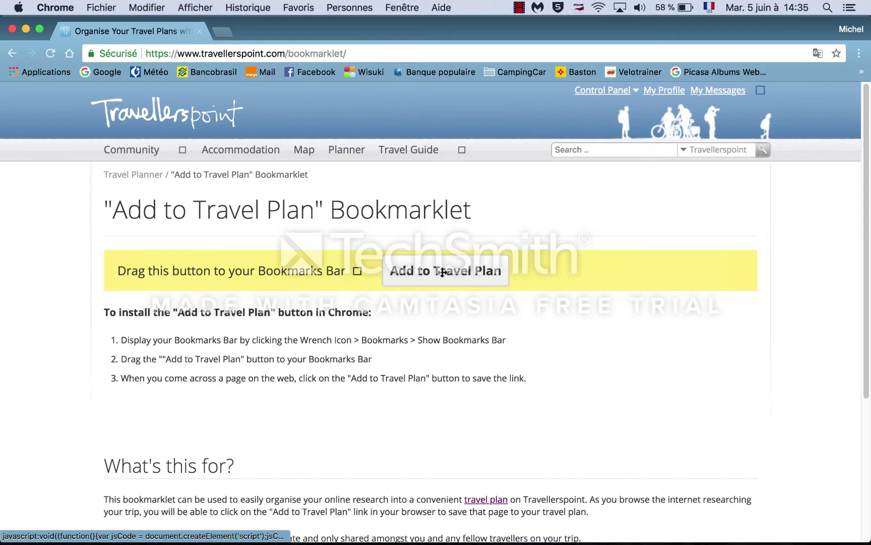
drag(443, 272, 694, 67)
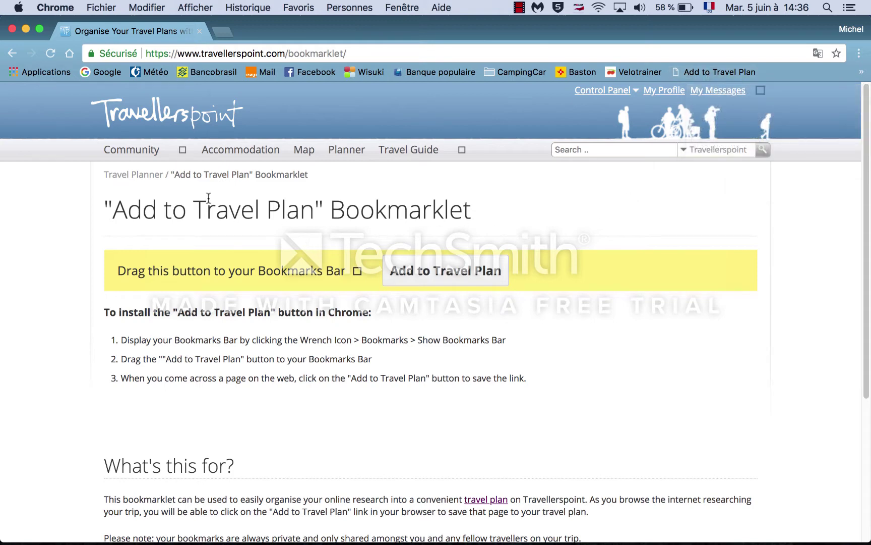
mouse_move(602, 90)
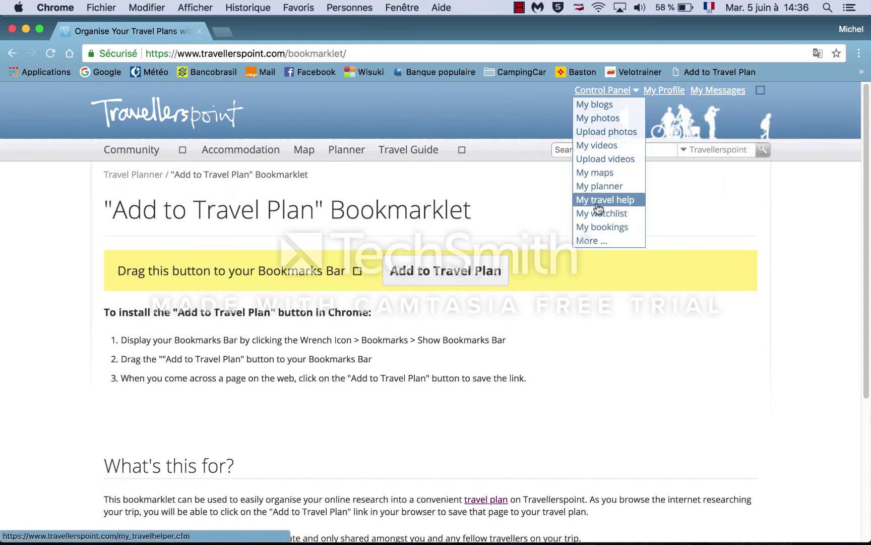
Step: Reopen the voyage2018 trip from My planner and expand the Toulon stop's bookmarks
click(595, 186)
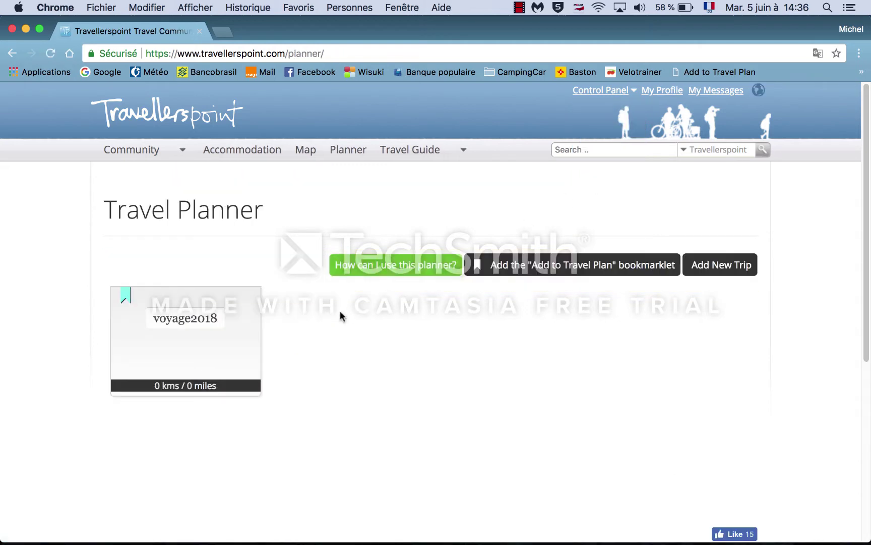
click(202, 324)
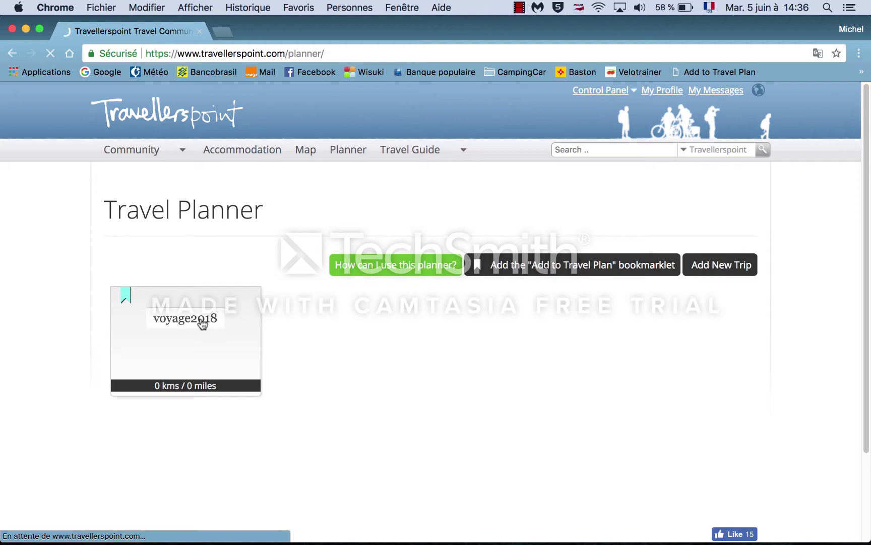
scroll(81, 380, down, 5)
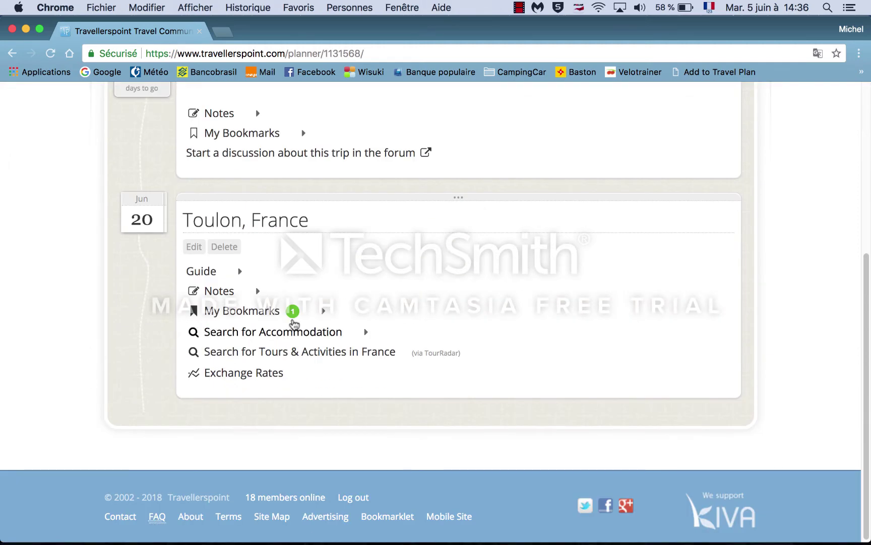
click(293, 313)
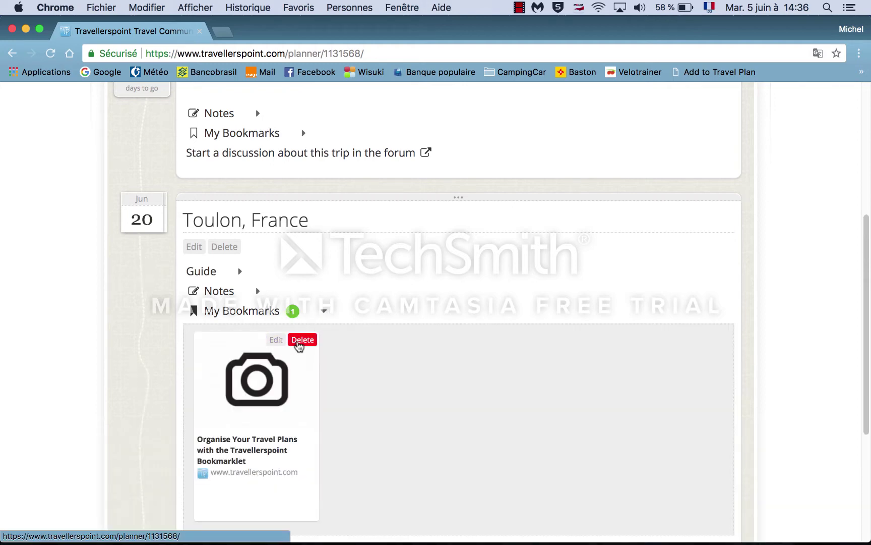
Step: Delete the 'Organise Your Travel Plans' bookmark from the Toulon stop and confirm
click(300, 343)
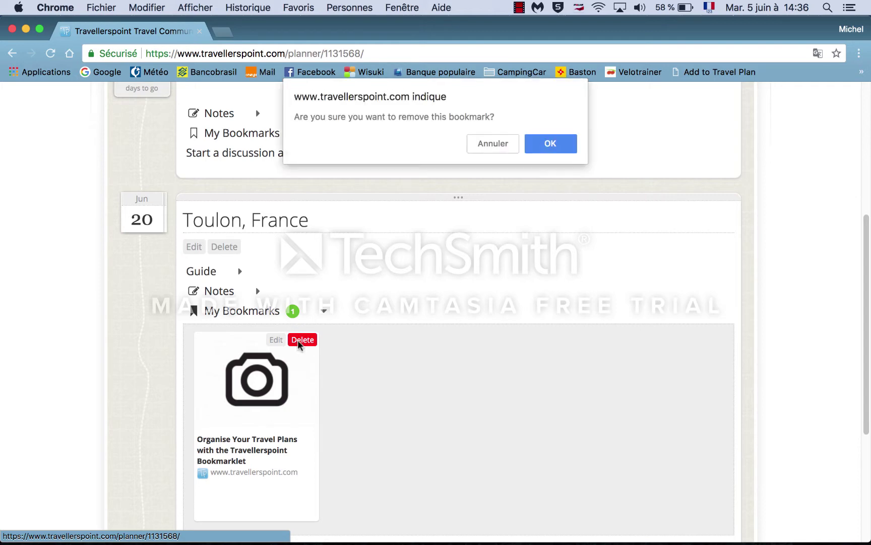
click(539, 147)
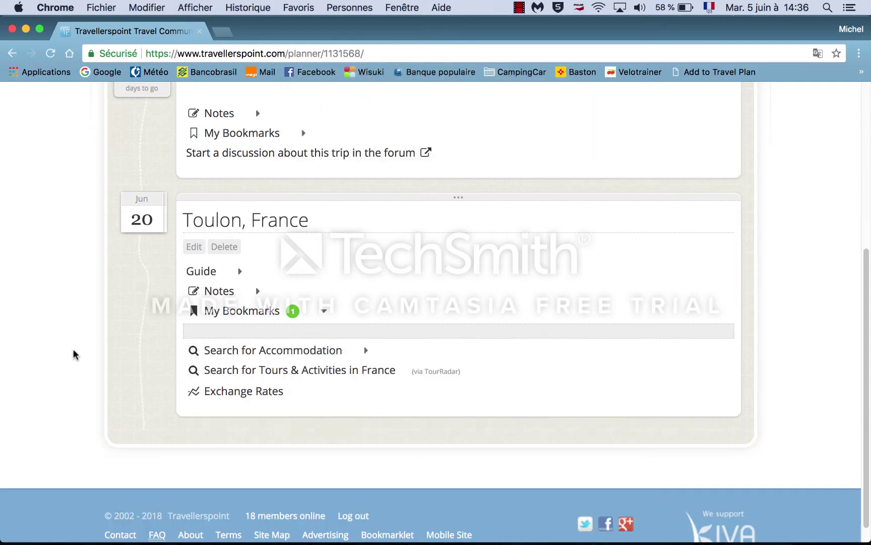
scroll(74, 355, up, 2)
scroll(74, 355, up, 1)
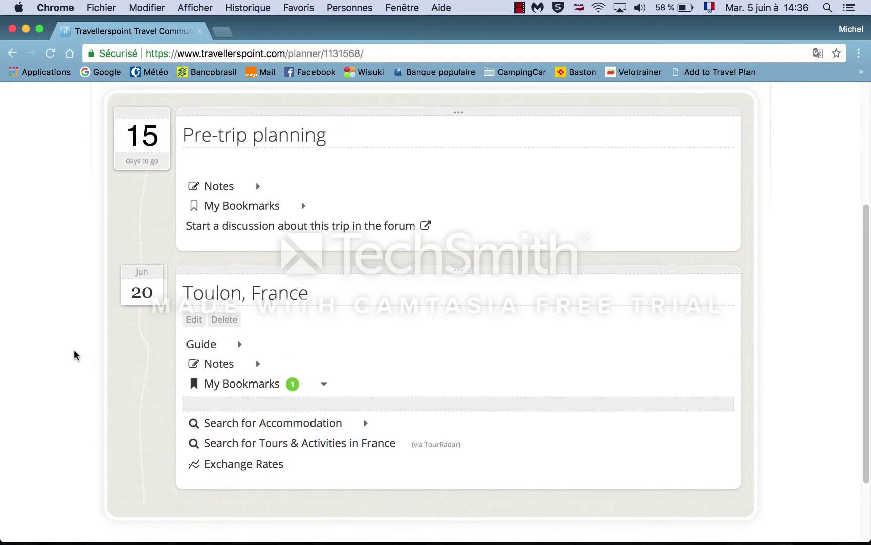
scroll(74, 356, up, 2)
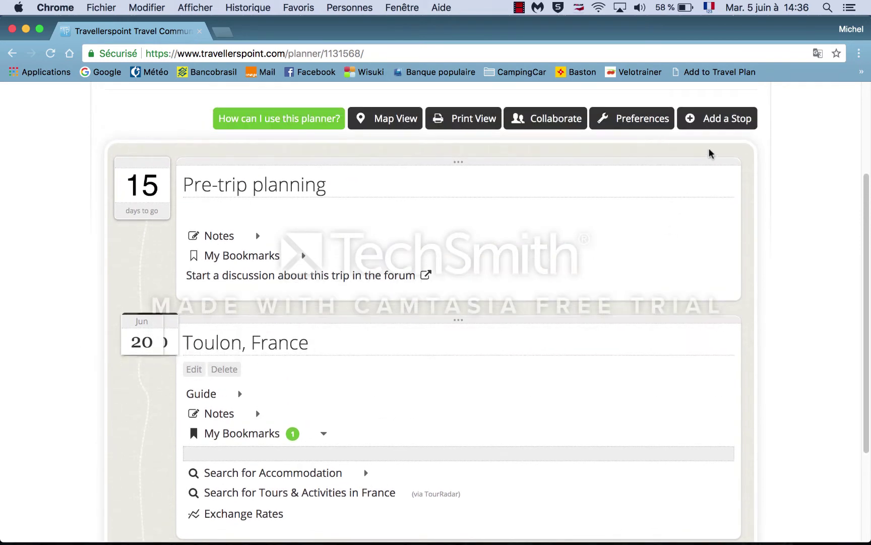
Step: Add Toulouse, France as the next stop after Toulon, departing 21 June 2018
click(714, 126)
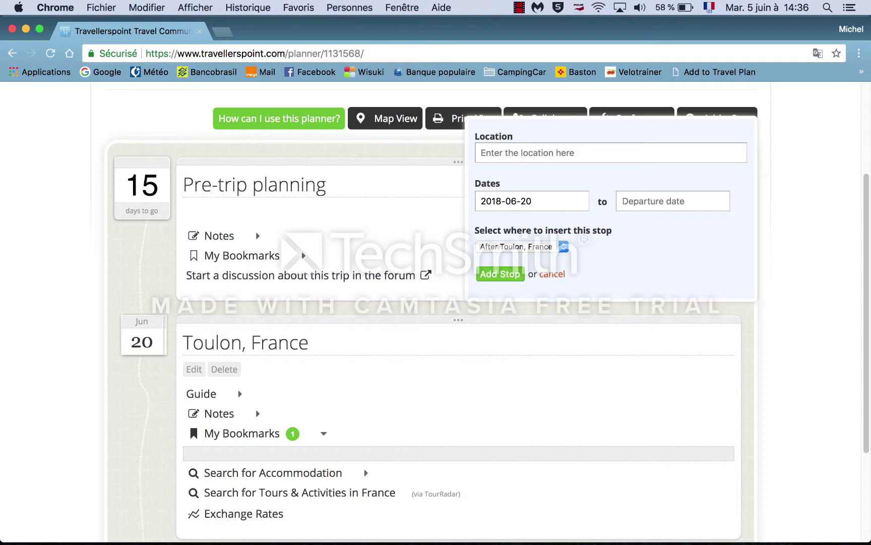
text(toulous)
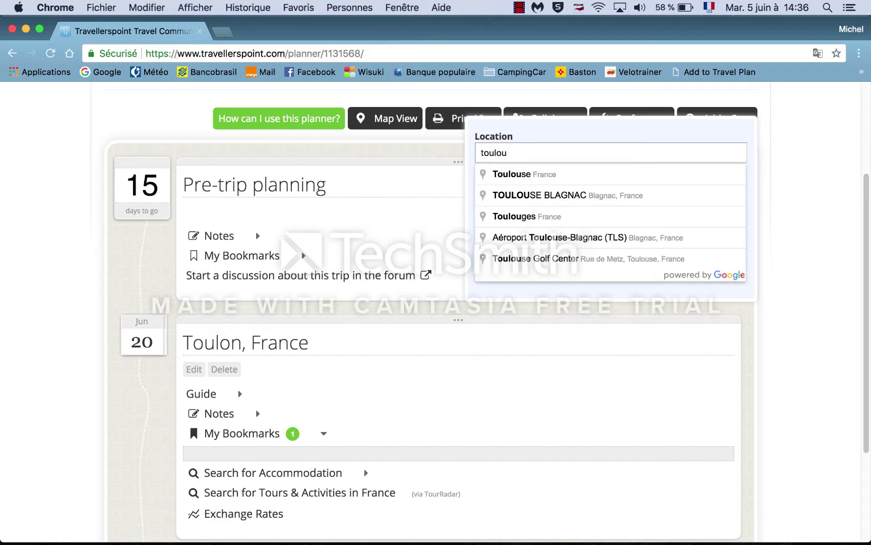
click(522, 174)
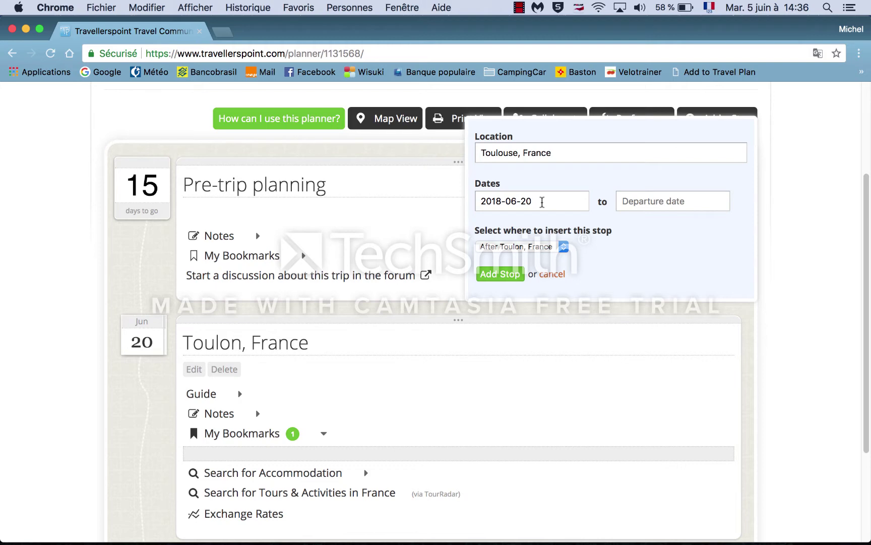
click(642, 202)
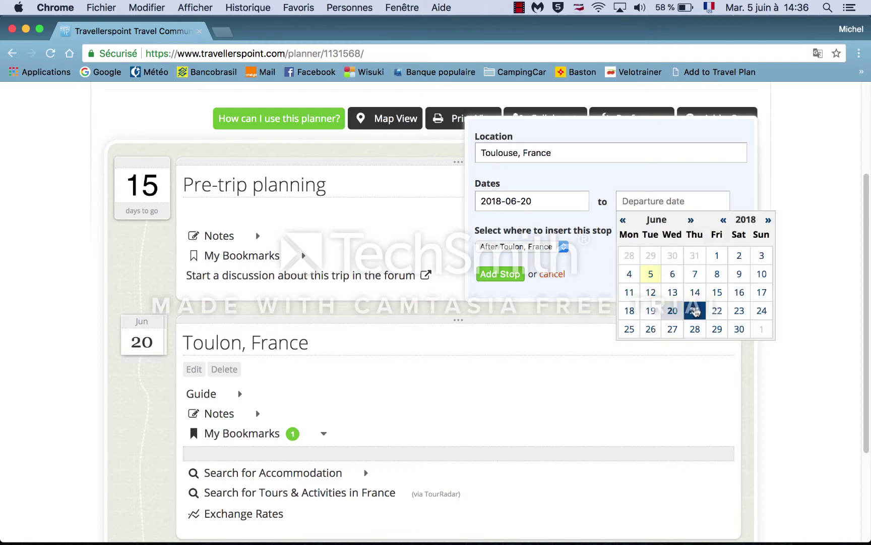
click(696, 311)
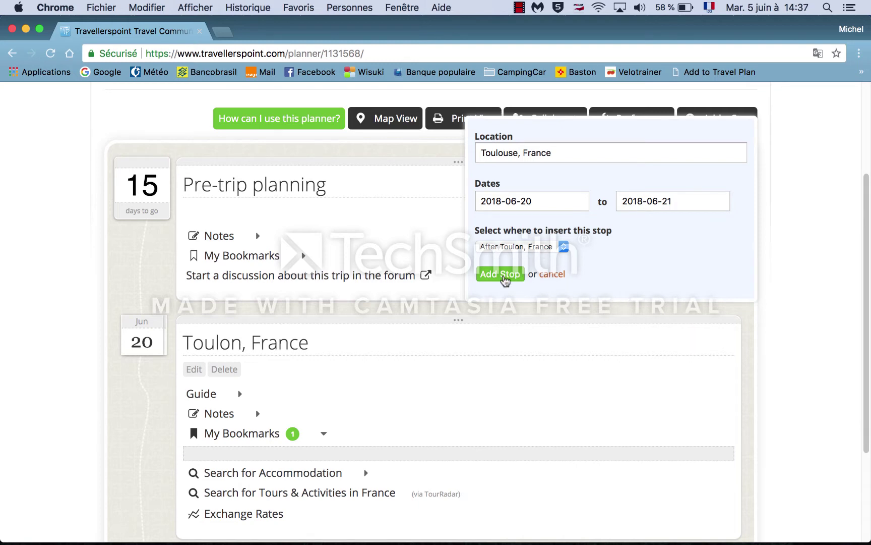
click(505, 277)
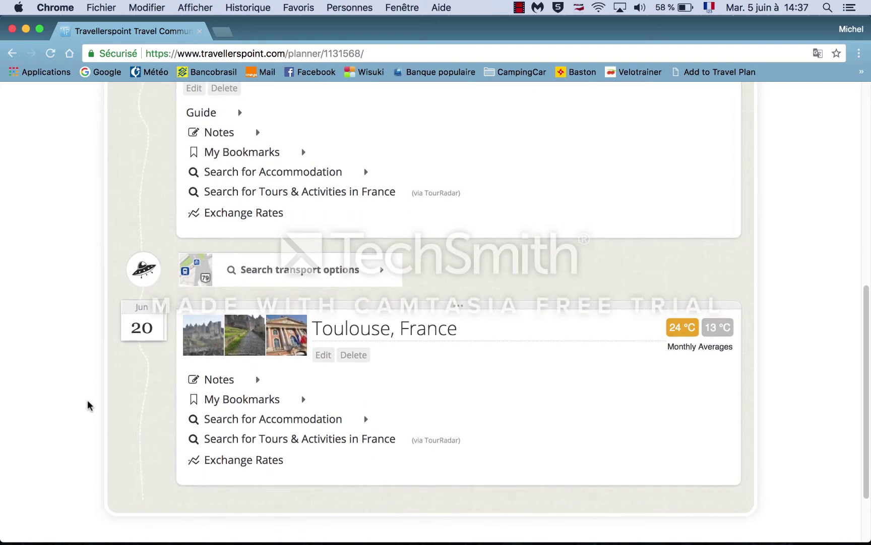
Step: Set the transport mode for the Toulon-to-Toulouse leg to Car
scroll(87, 405, up, 1)
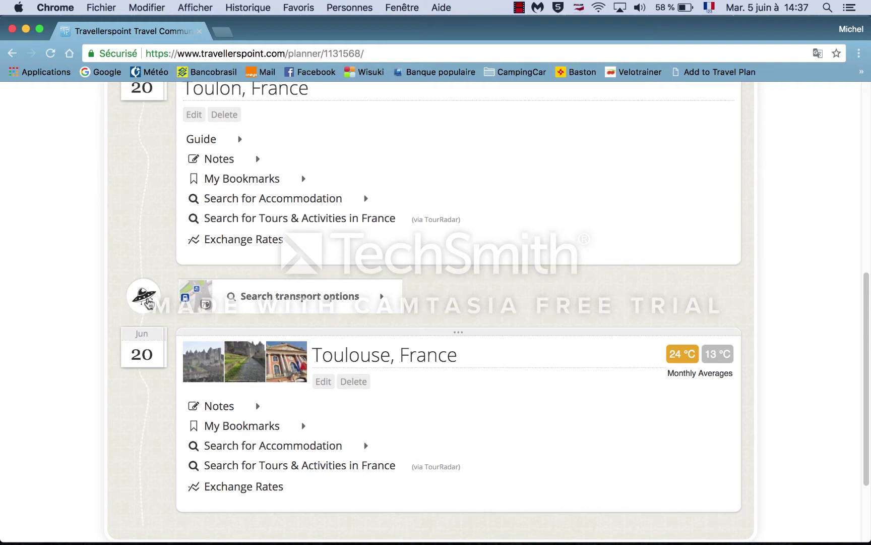
click(148, 302)
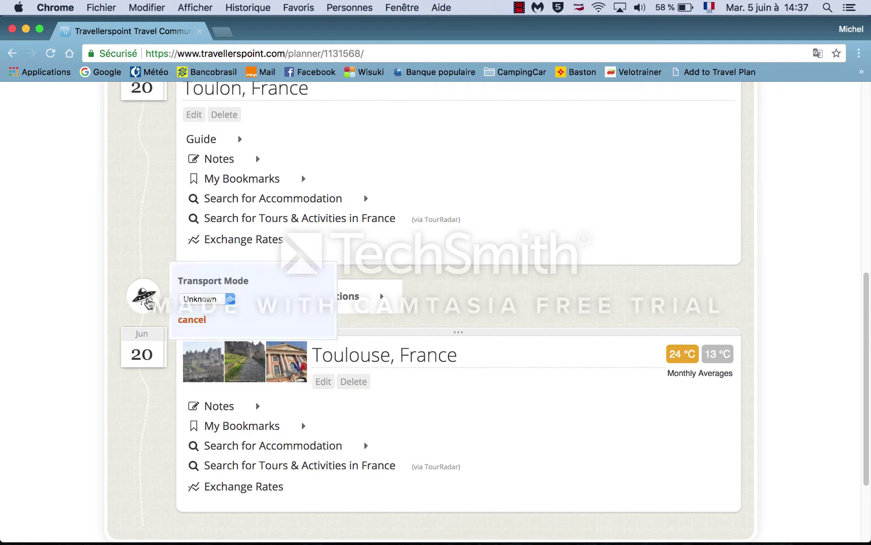
click(229, 300)
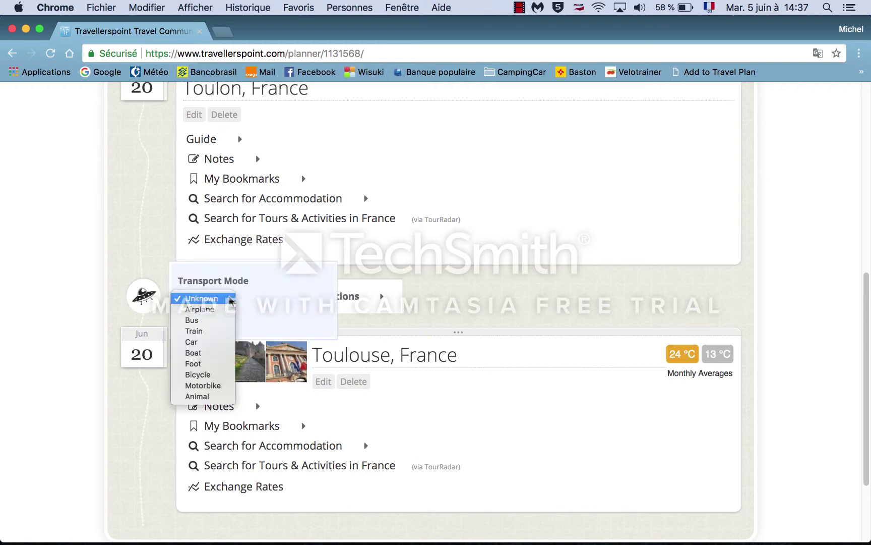
click(199, 342)
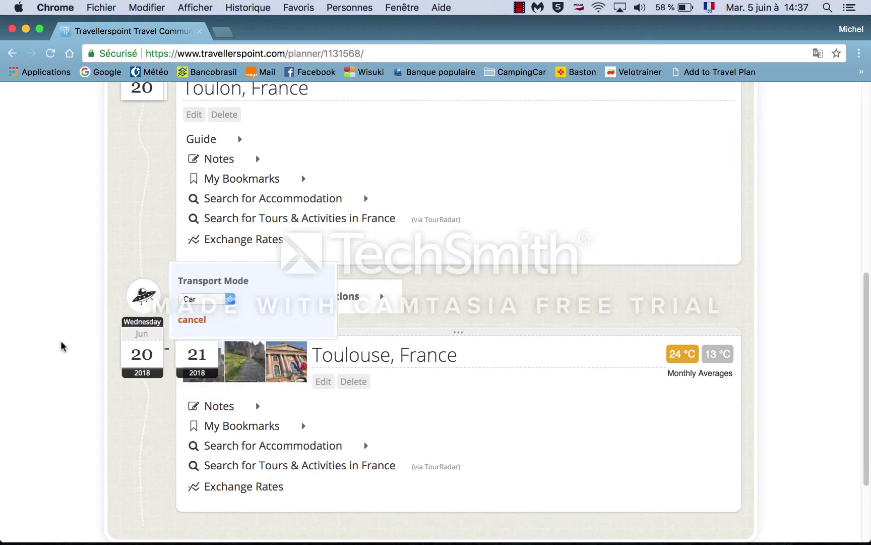
click(61, 345)
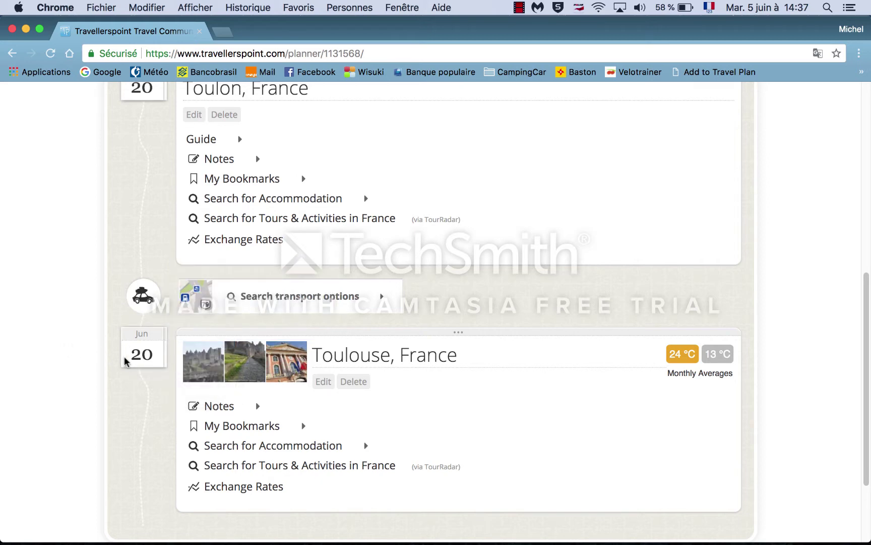
mouse_move(135, 356)
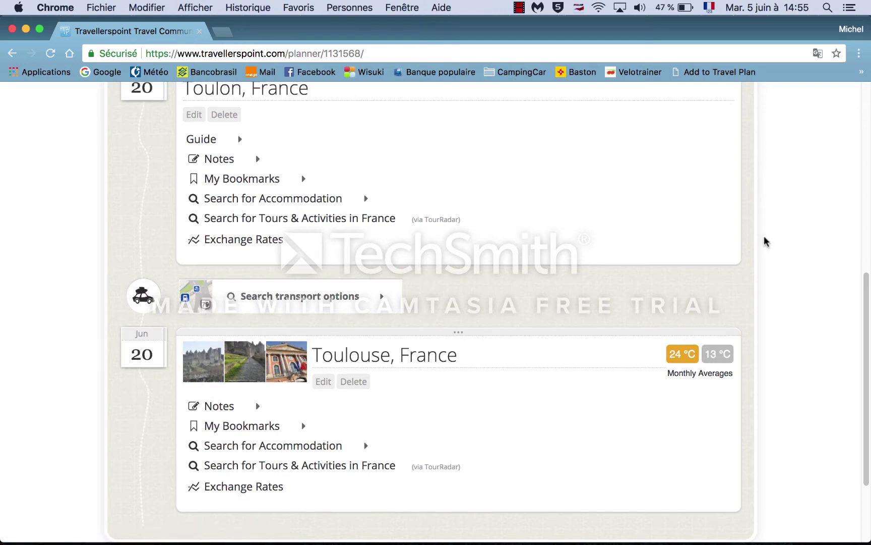
Step: In a new tab, go to the park4night site via the 'parking4' address-bar suggestion
click(224, 32)
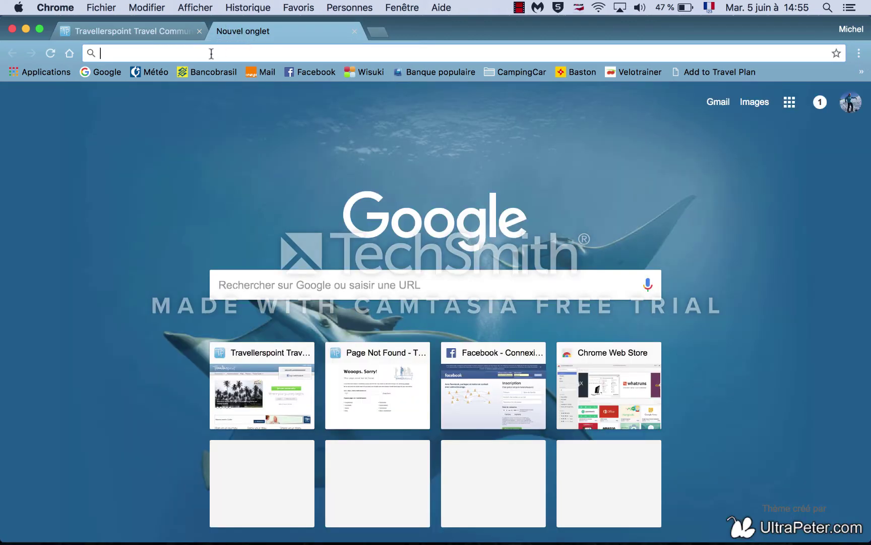
text(parking)
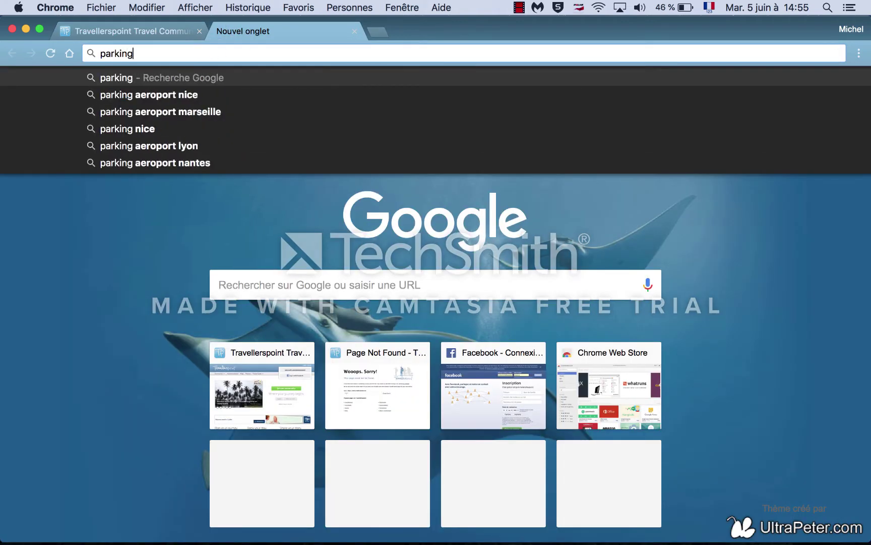
text(4)
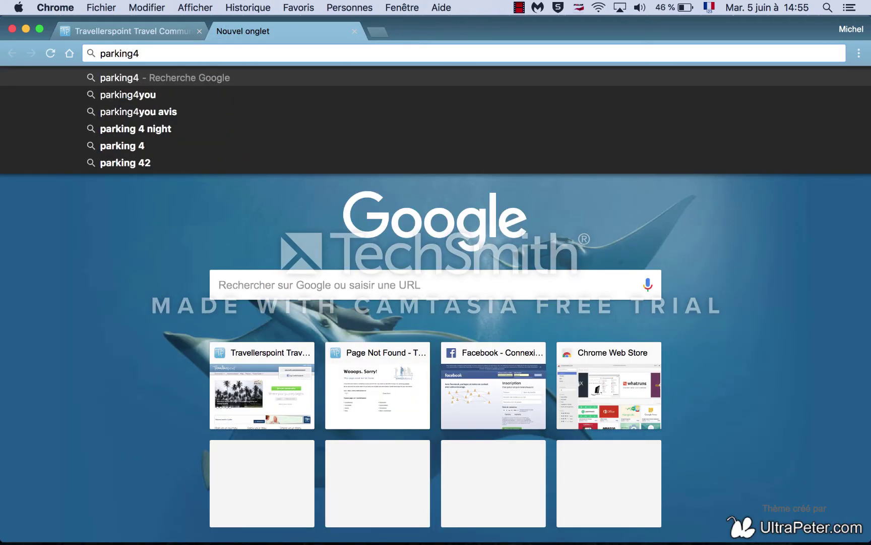
click(153, 129)
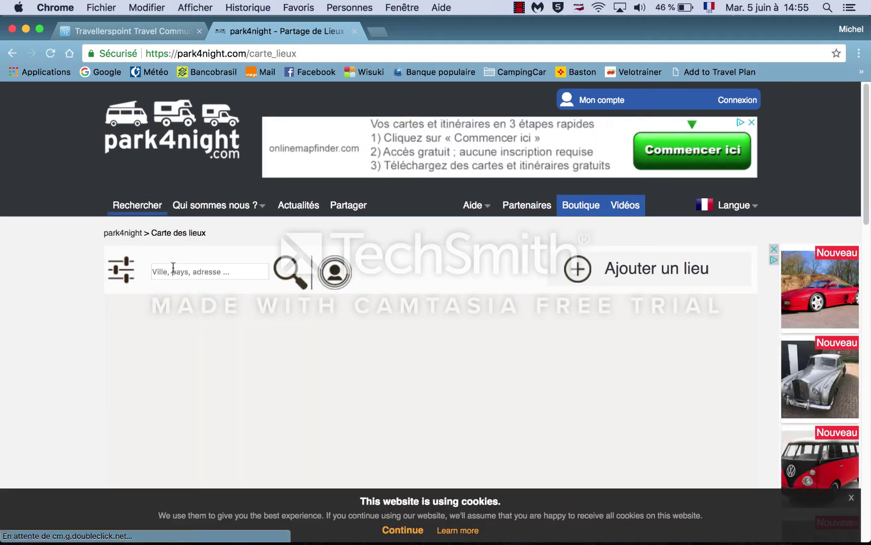
Step: Search the park4night map for toulouse and open the Pinsaguel campsite's full detail page
click(173, 267)
text(toulouse)
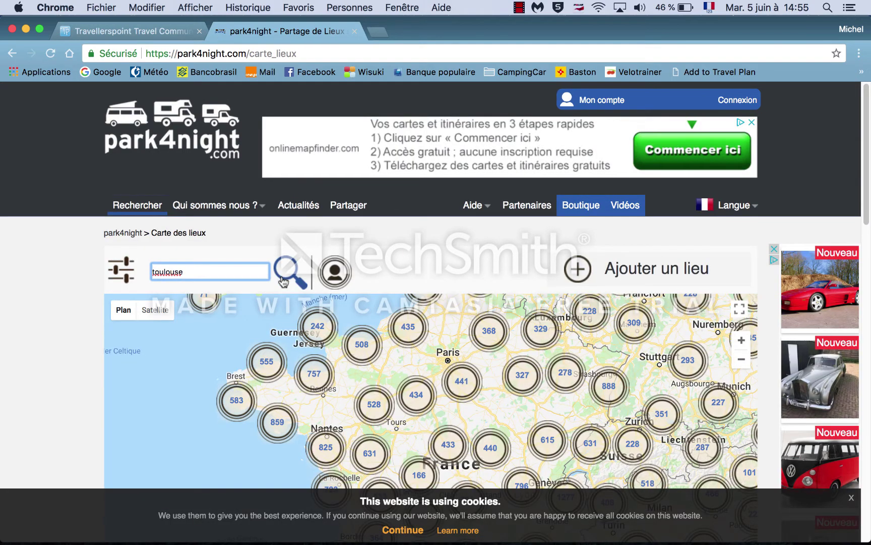
click(284, 281)
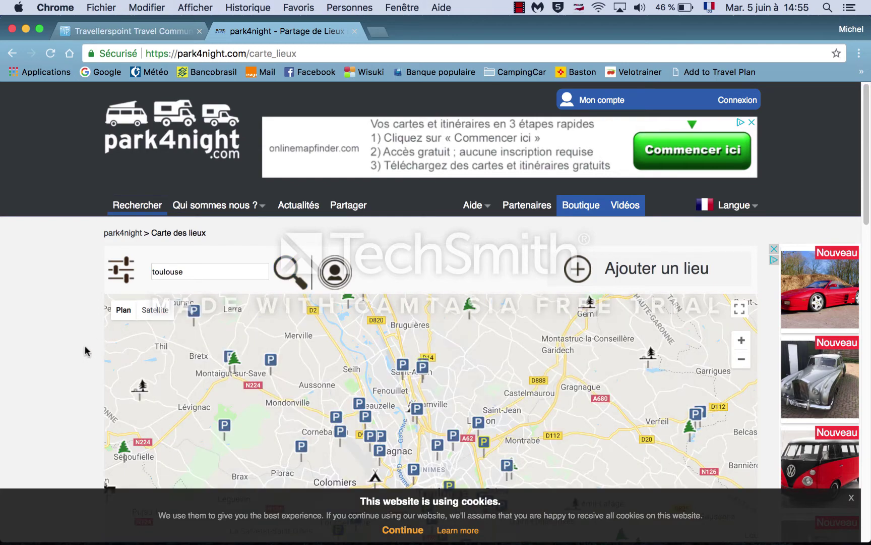
scroll(86, 351, down, 5)
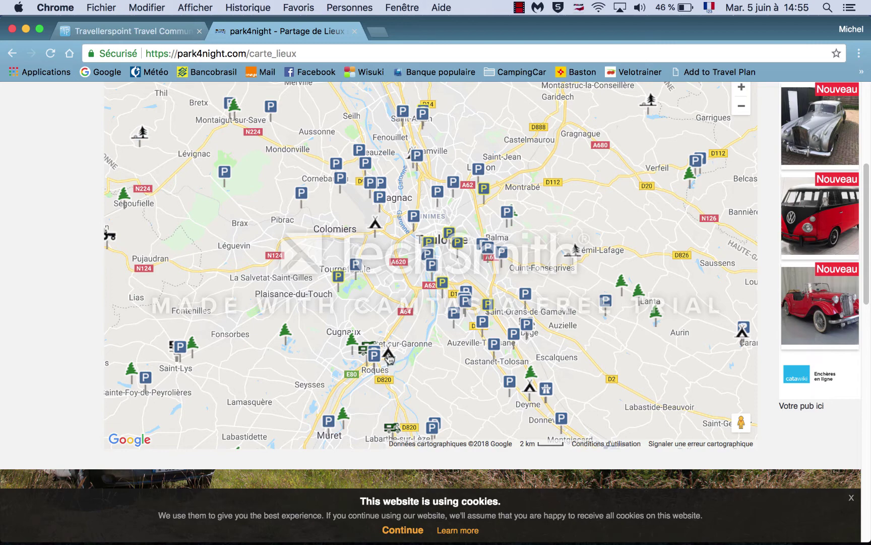
click(389, 356)
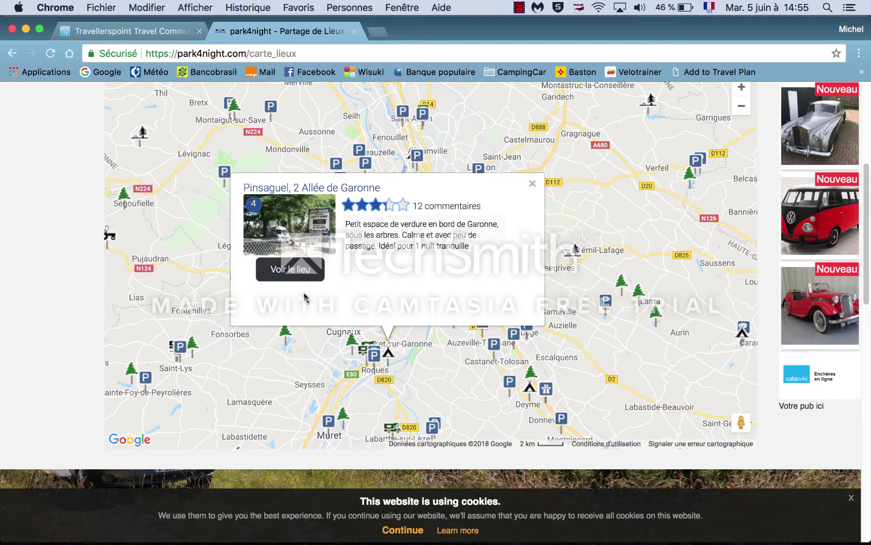
click(292, 272)
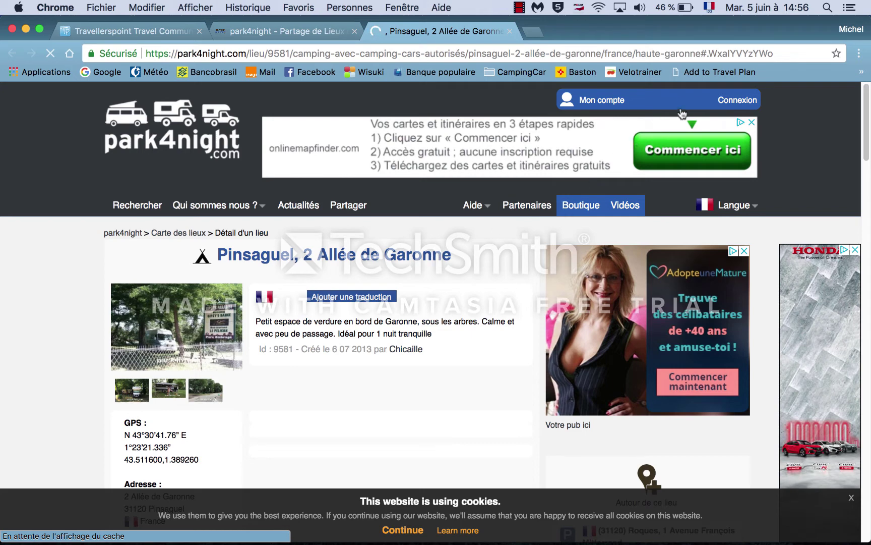
Step: Add the Pinsaguel campsite to voyage2018 under the Toulouse, France stop, then return to Travellerspoint
click(700, 72)
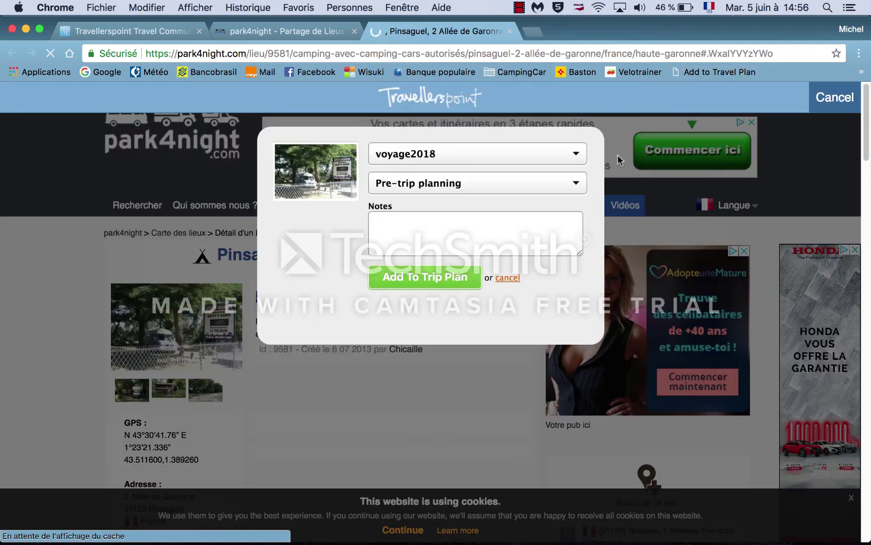
click(575, 187)
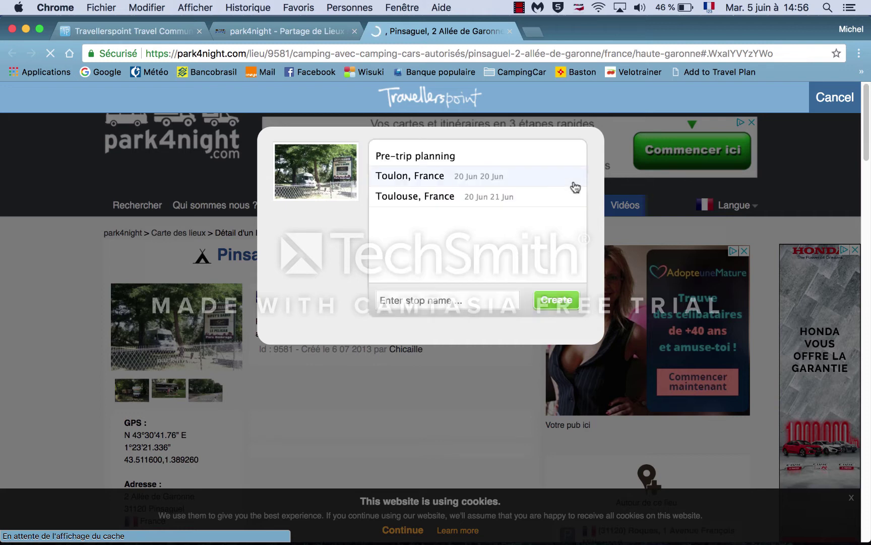
click(439, 198)
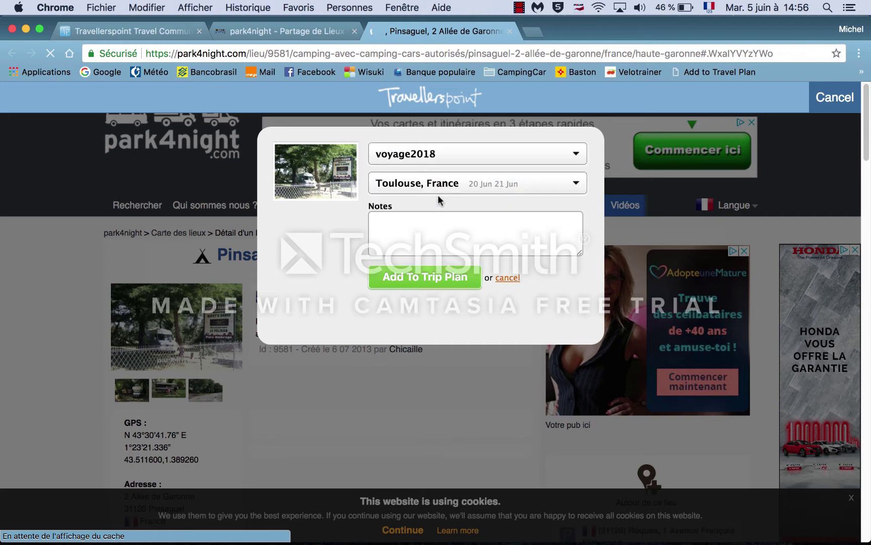
click(404, 280)
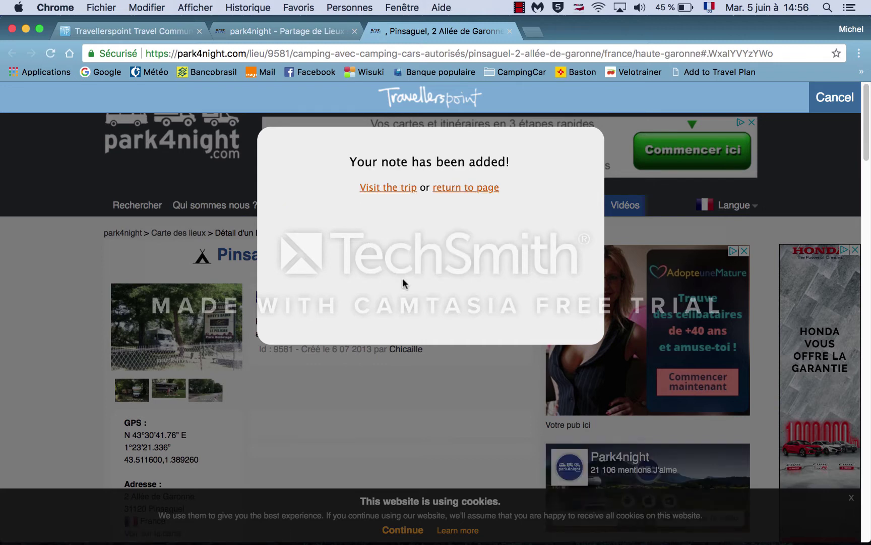
click(468, 190)
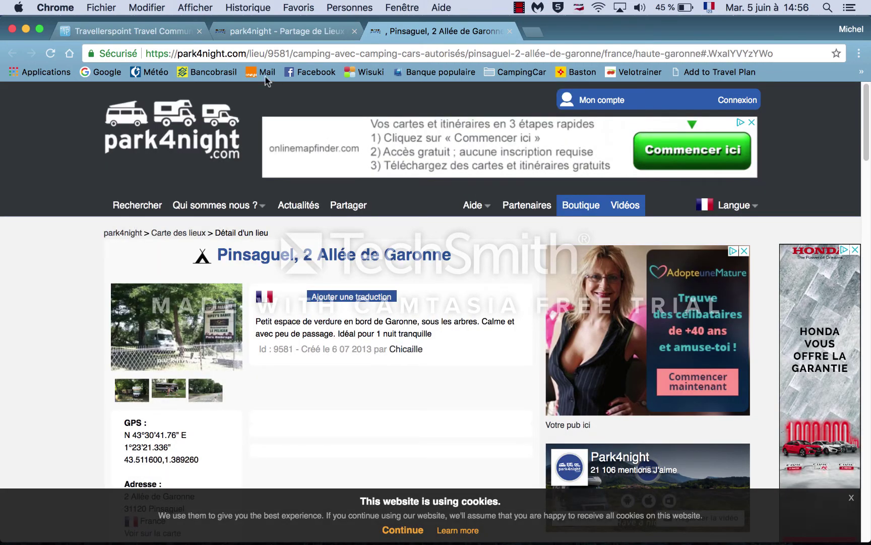
click(156, 31)
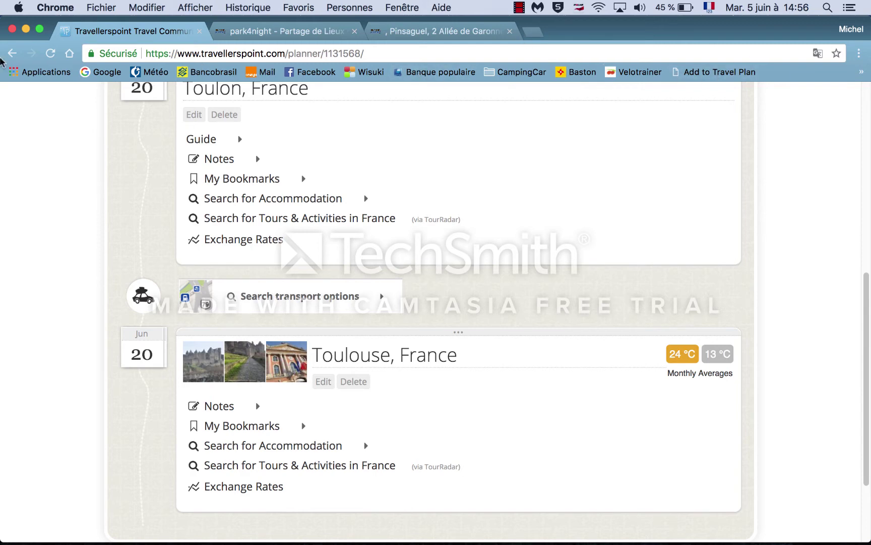
Step: Reload the planner and expand the Toulouse stop's bookmarks and notes sections
click(51, 54)
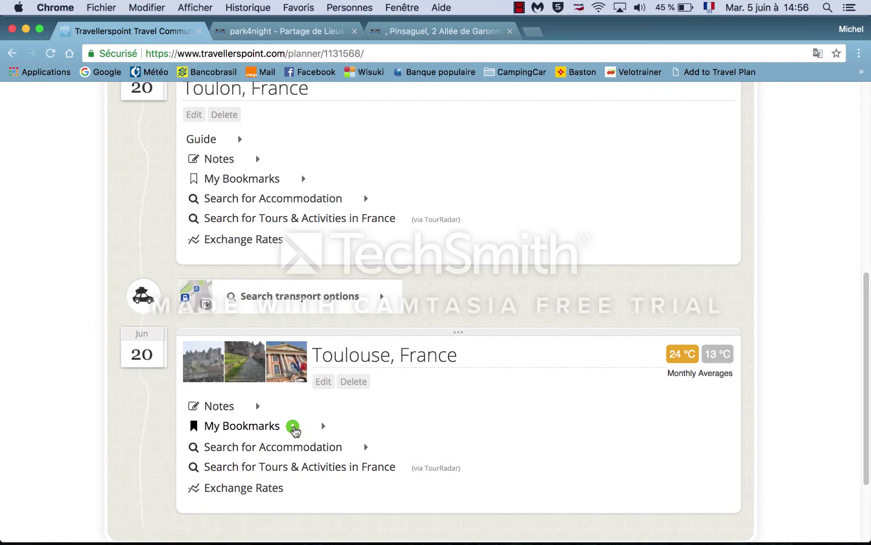
click(293, 426)
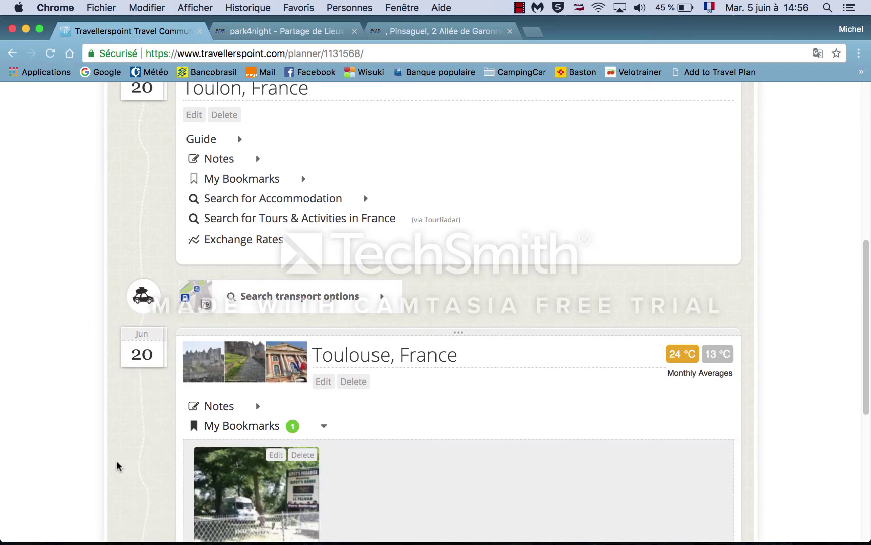
scroll(116, 463, down, 2)
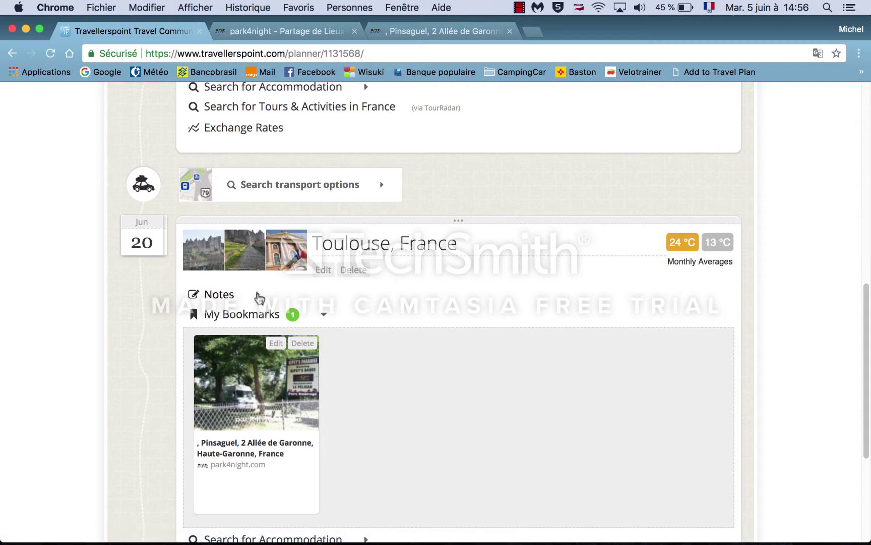
click(259, 297)
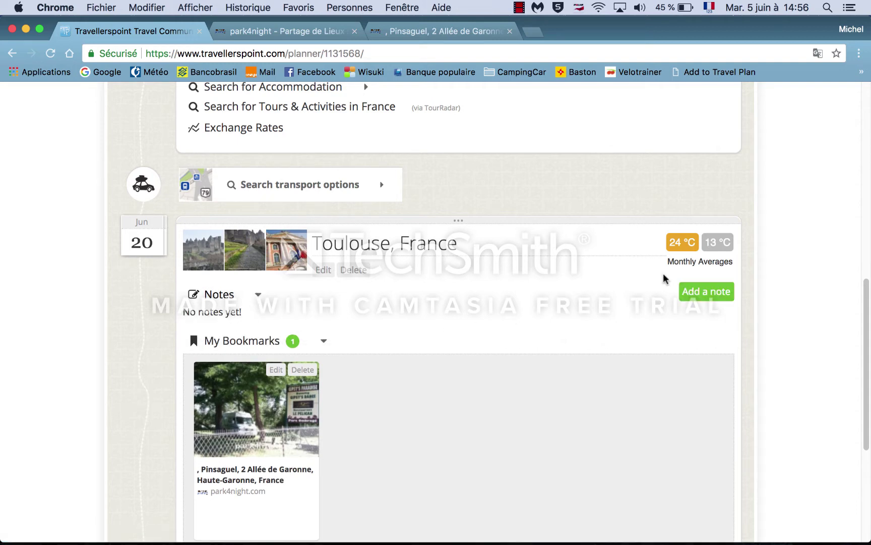
Step: Save the note 'etape au camping' on the Toulouse stop and scroll back to the top
click(698, 297)
text(etape au camping)
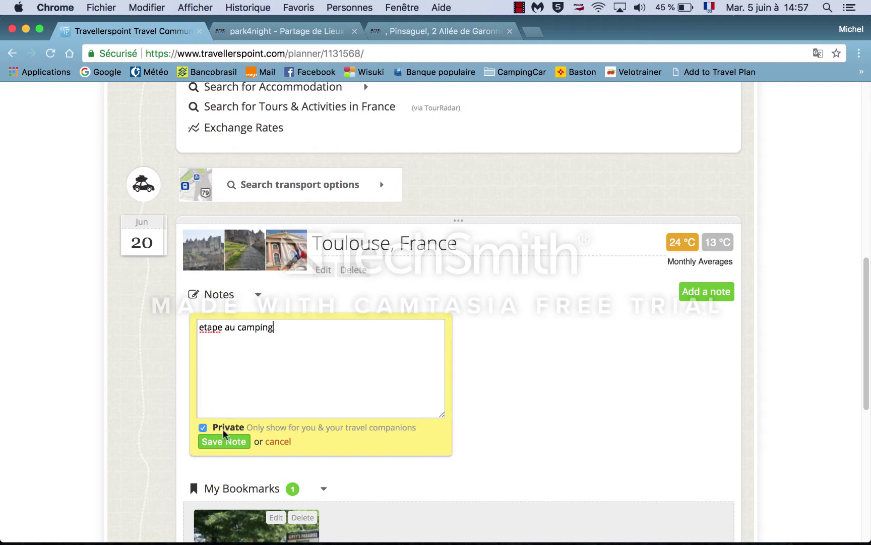
click(232, 442)
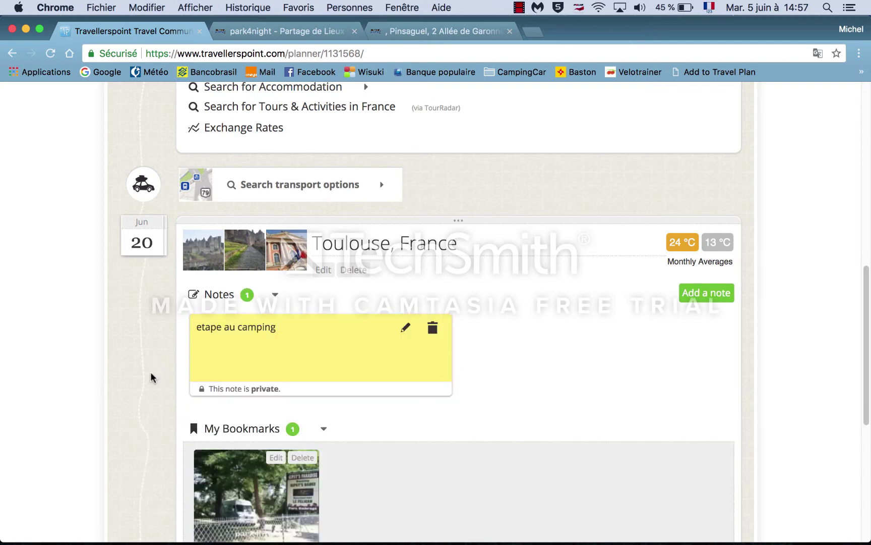
scroll(152, 375, down, 3)
scroll(151, 373, up, 5)
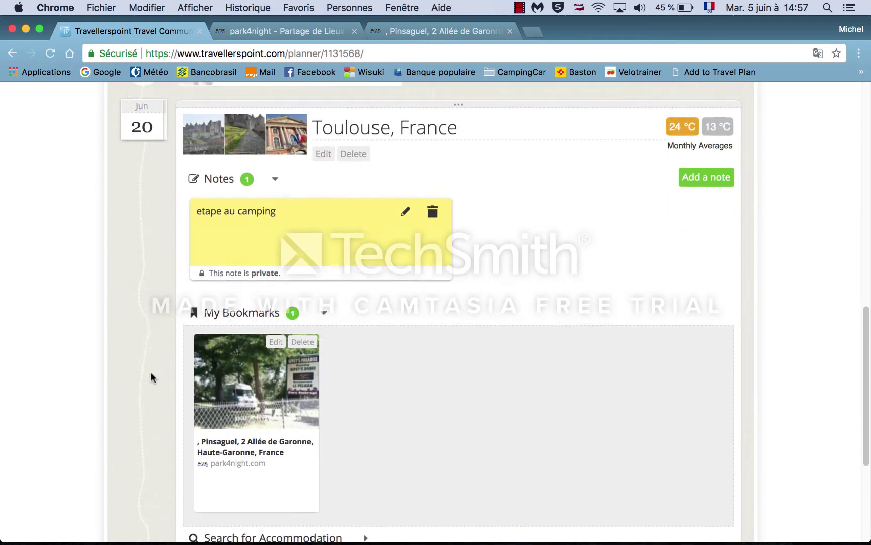
scroll(150, 377, up, 1)
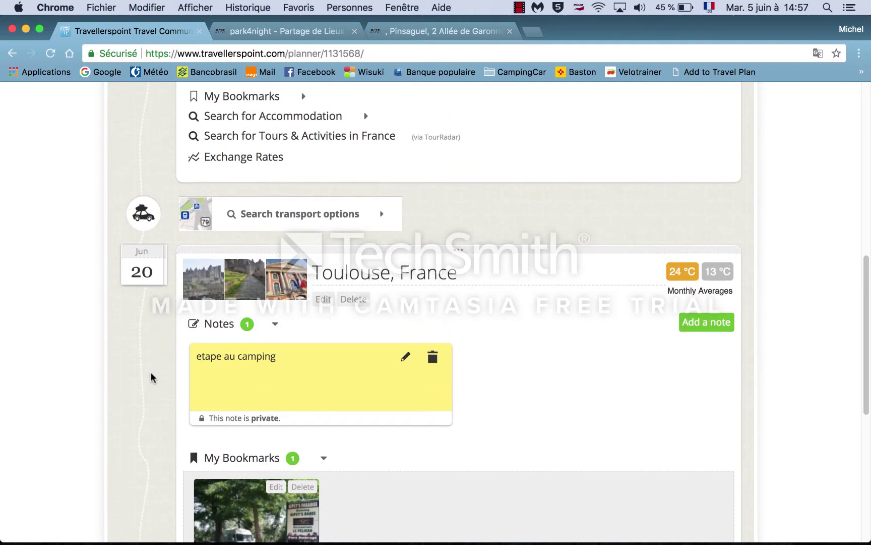
scroll(150, 377, up, 3)
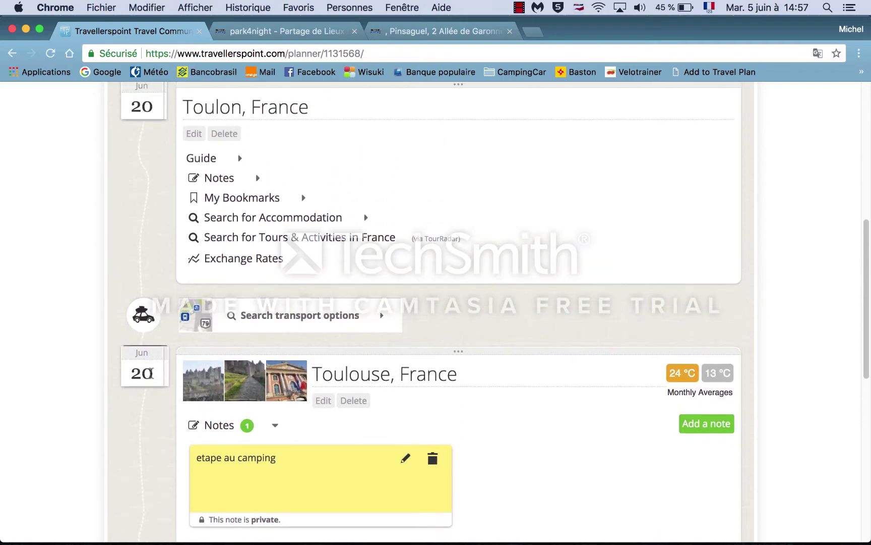
scroll(62, 275, up, 10)
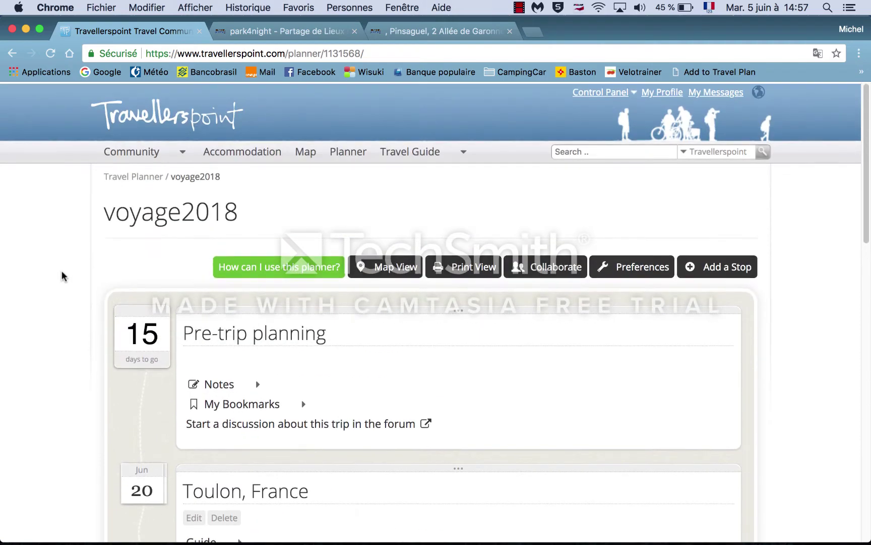
Step: Add Bordeaux, France as the stop after Toulouse, departing 22 June
click(699, 269)
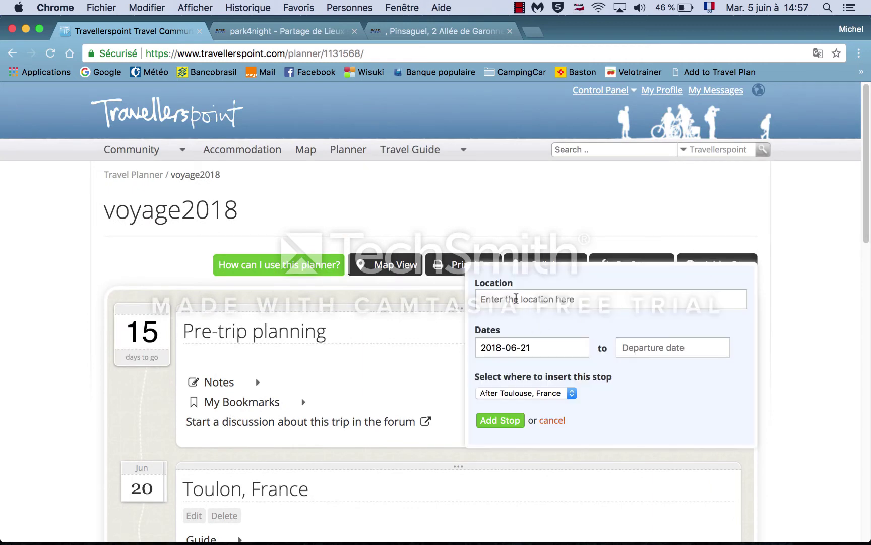
click(516, 298)
text(borde)
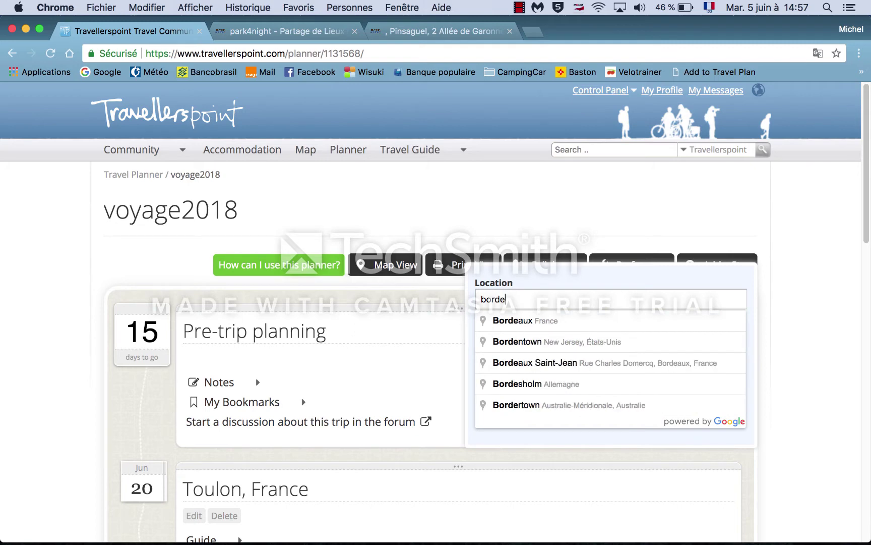
click(543, 323)
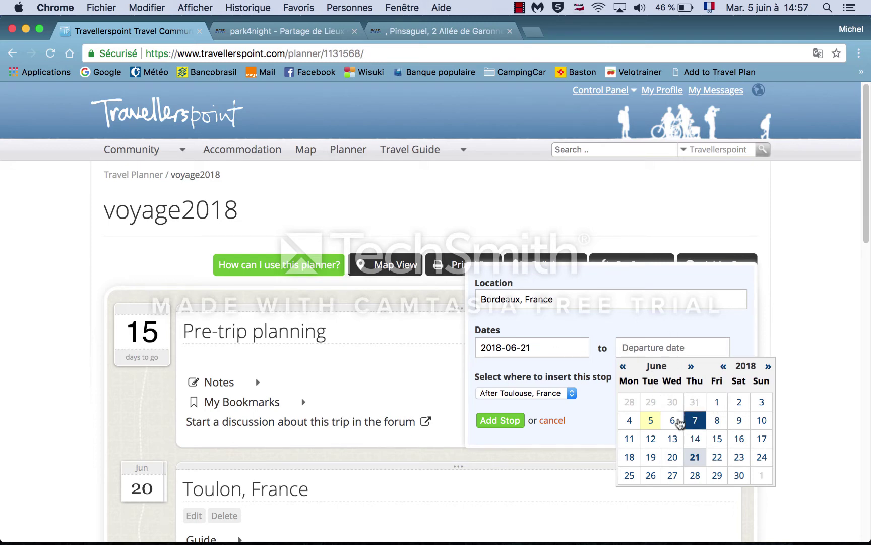
click(717, 458)
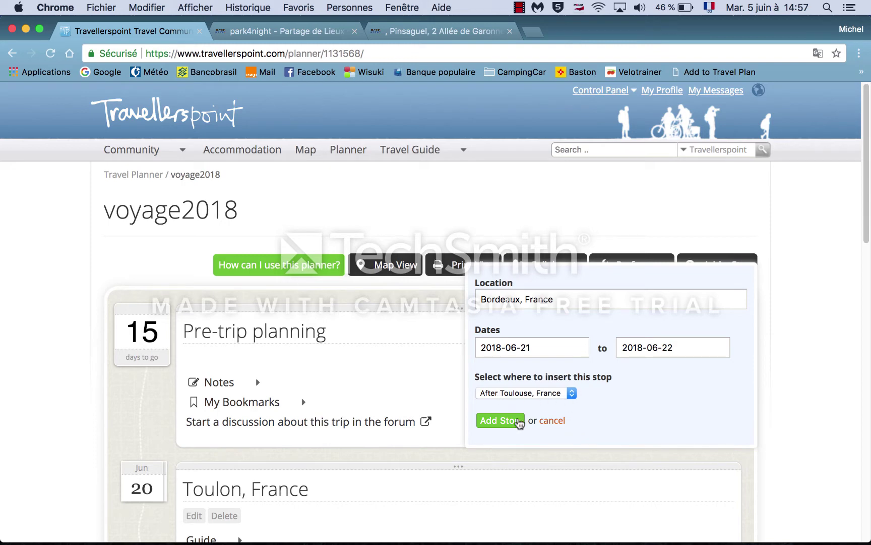
click(507, 423)
Step: Set the transport mode for the Toulouse-to-Bordeaux leg to Car
scroll(62, 448, down, 15)
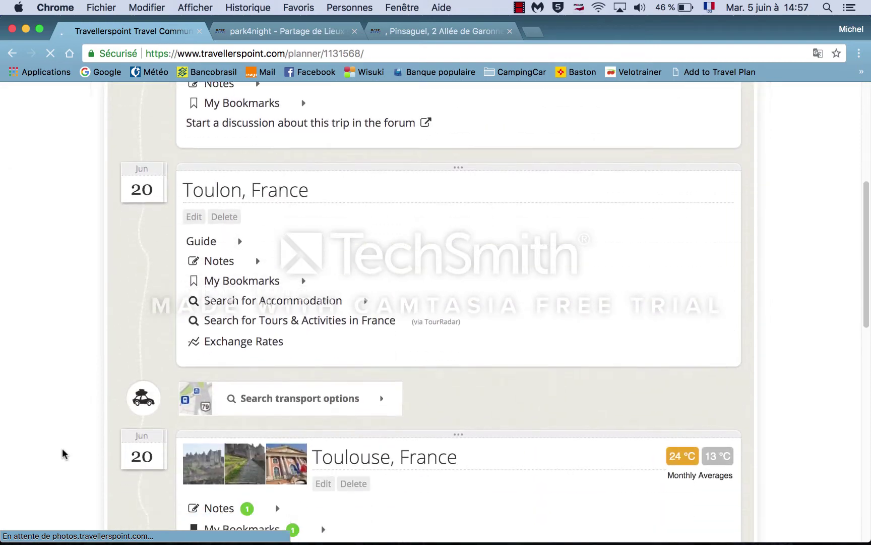
scroll(62, 448, down, 2)
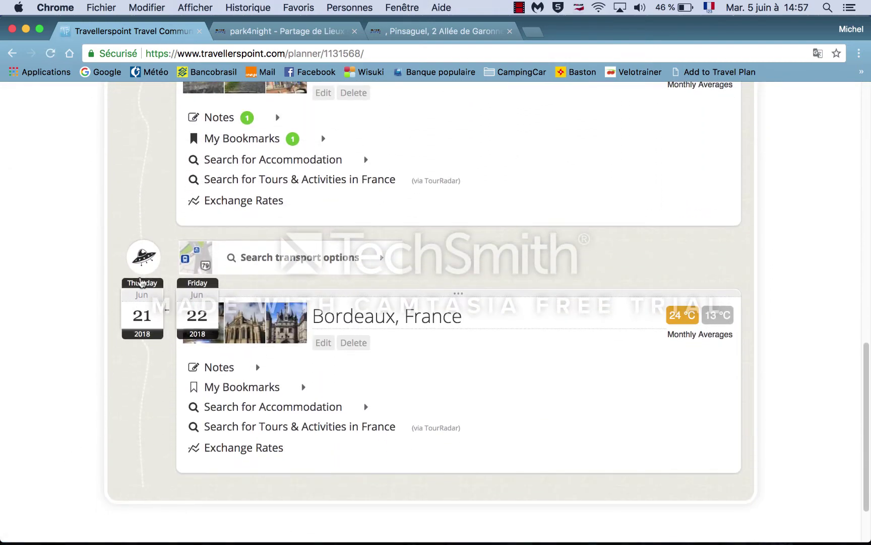
click(144, 257)
click(232, 260)
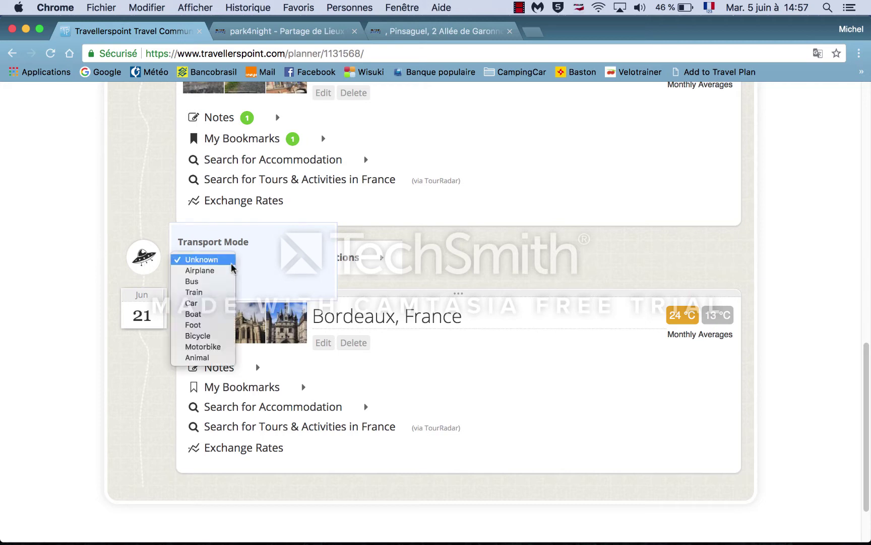
click(195, 303)
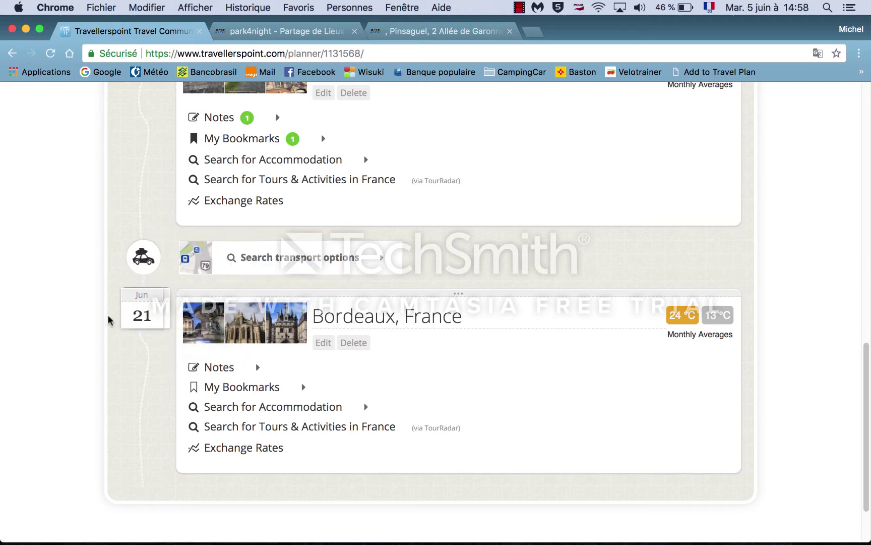
mouse_move(165, 320)
Step: Back on the park4night map, replace the toulouse search with bordeau and run it
click(318, 33)
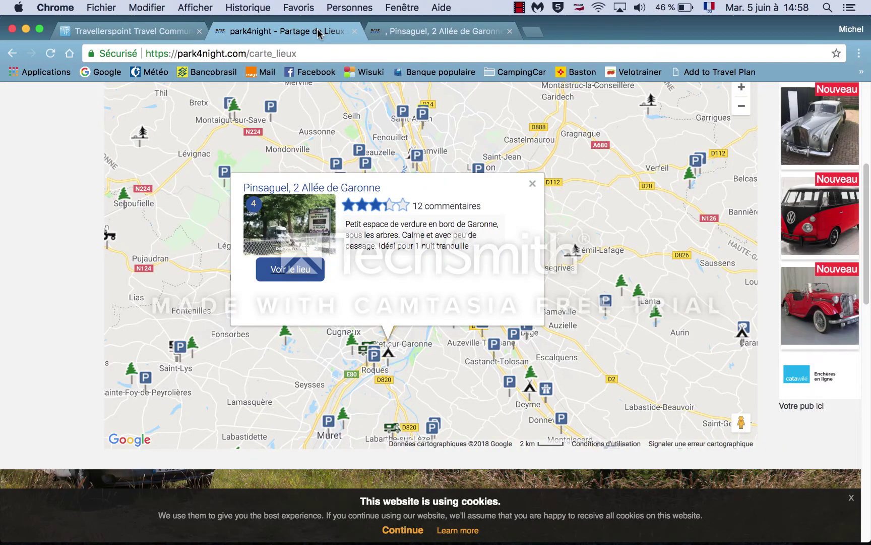
click(510, 32)
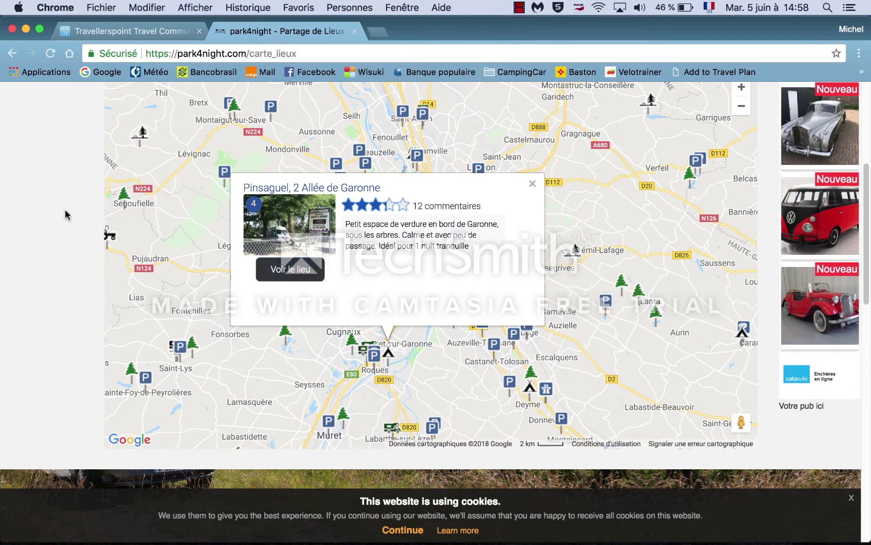
scroll(66, 215, up, 5)
drag(191, 197, 154, 197)
text(bordeau)
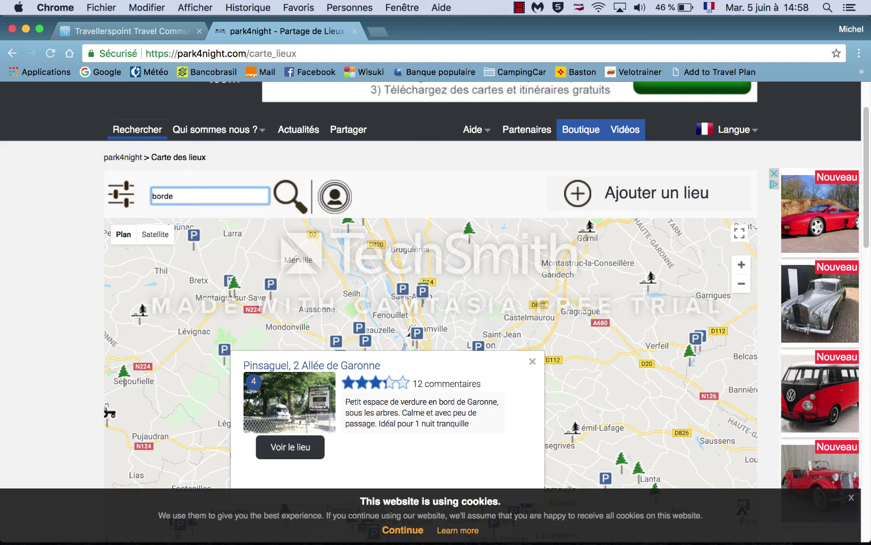
click(285, 201)
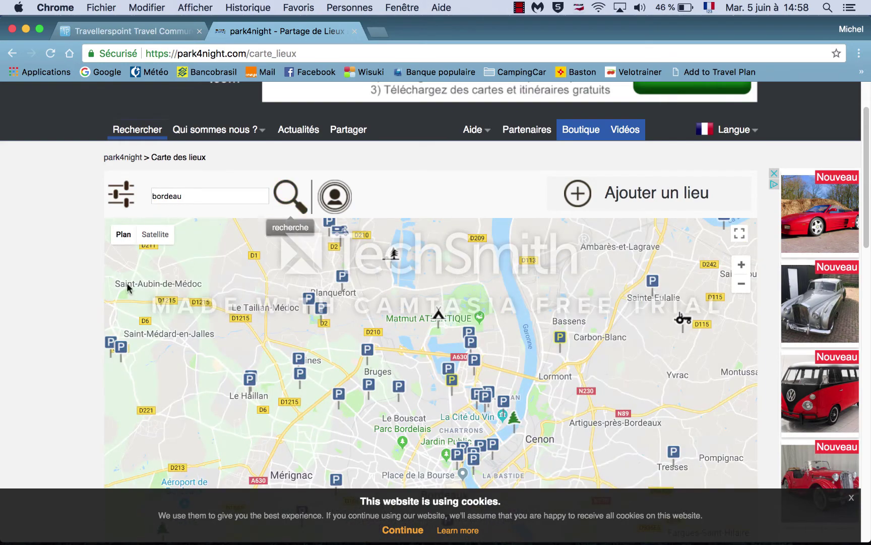
Step: Zoom out around Bordeaux and open the Saint-Jean-d'Illac camper spot's full detail page
scroll(58, 317, down, 2)
scroll(58, 316, down, 4)
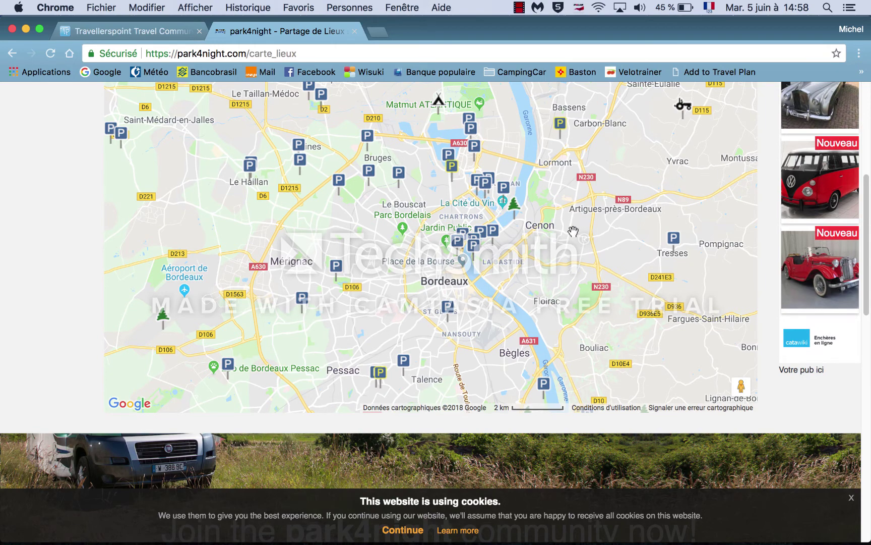
drag(568, 224, 566, 273)
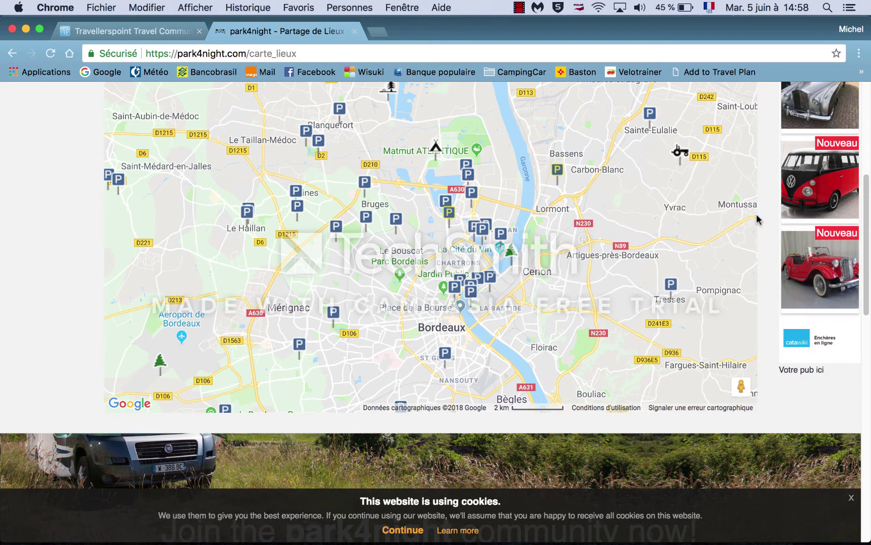
scroll(47, 264, up, 5)
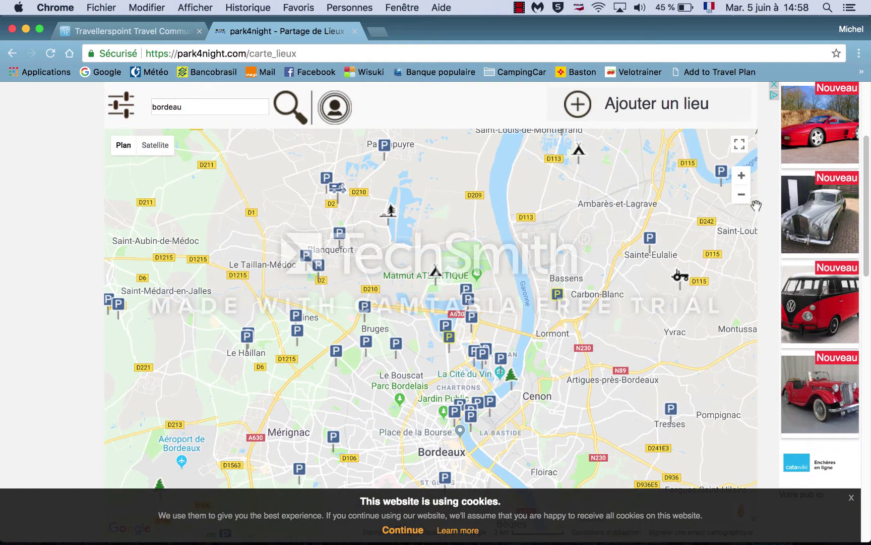
click(741, 197)
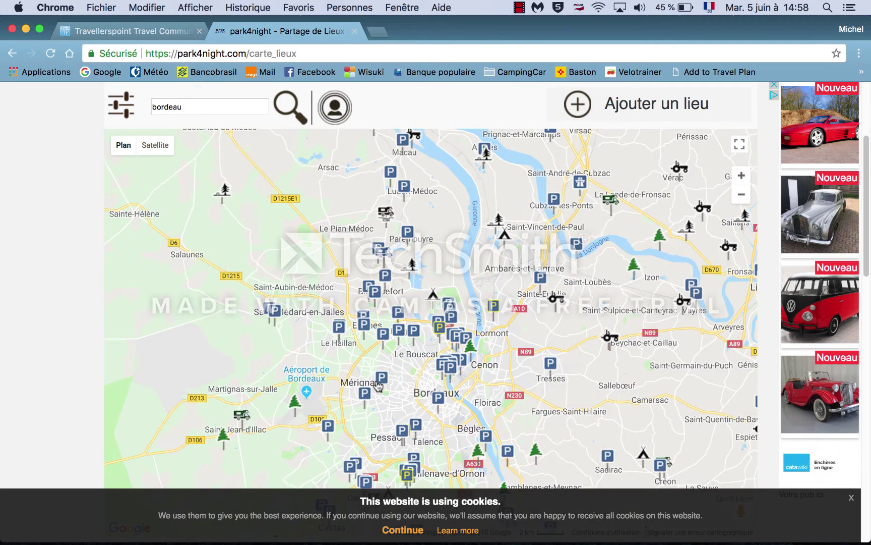
click(242, 417)
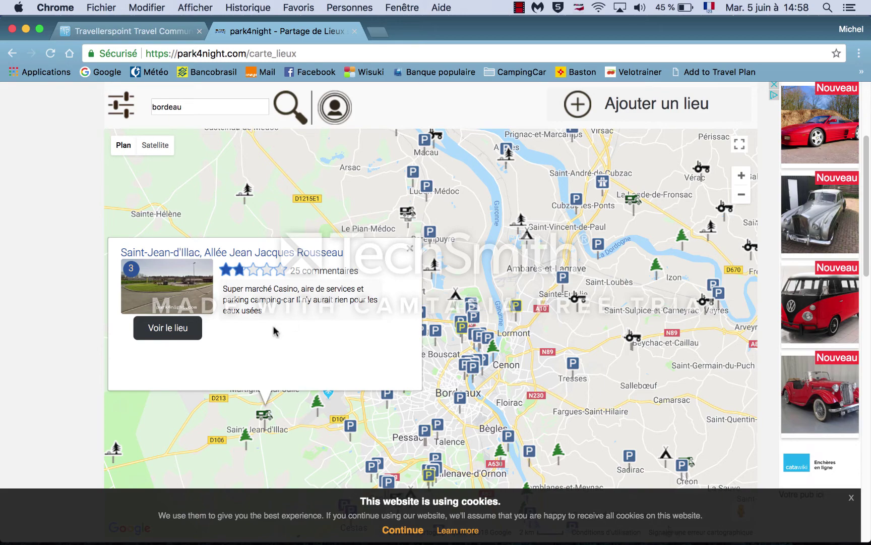
click(184, 330)
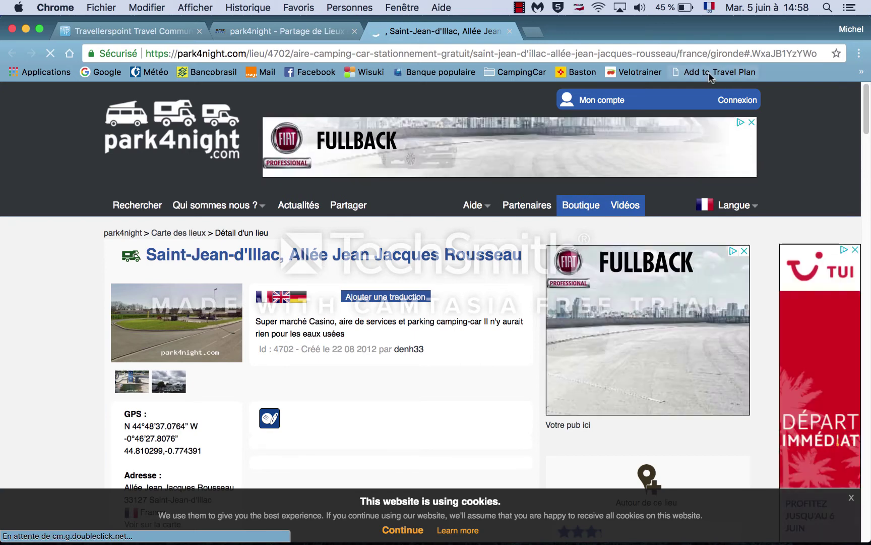
Step: Save the Saint-Jean-d'Illac spot under the Bordeaux, France stop and go to the voyage2018 trip
click(713, 72)
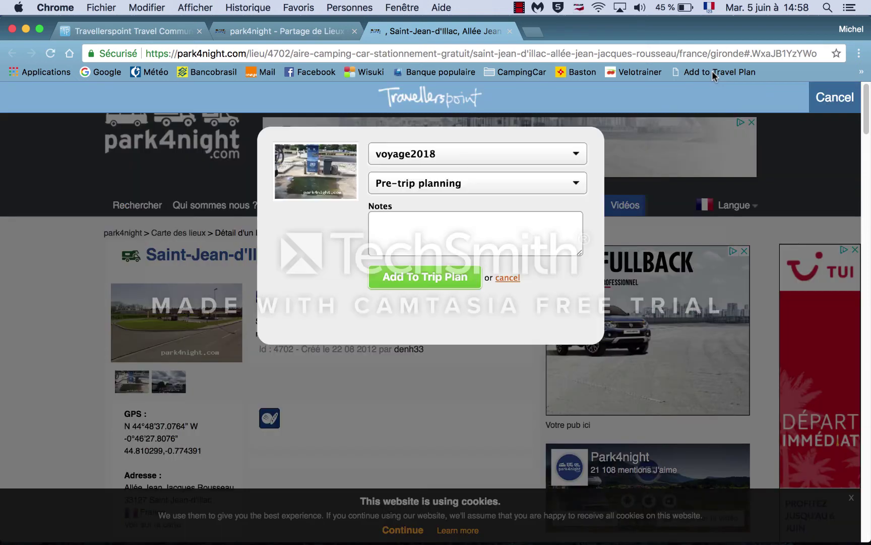
click(577, 184)
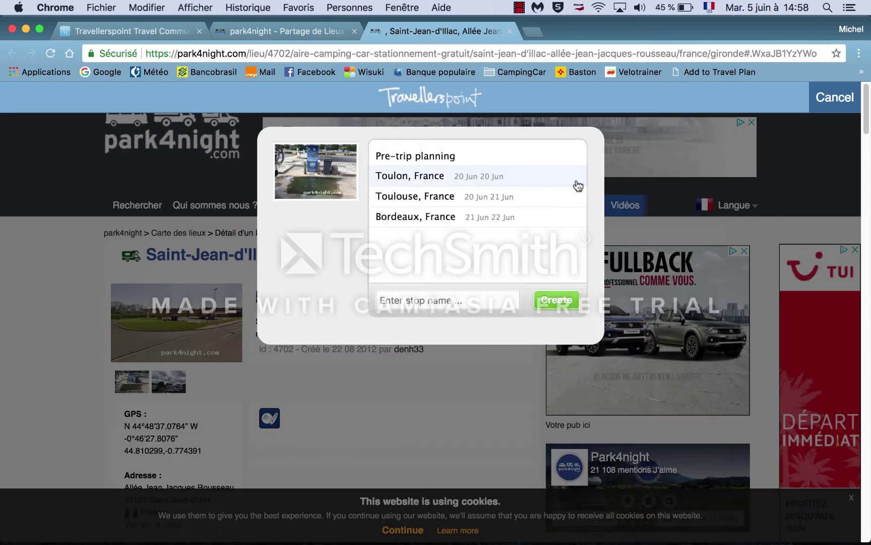
click(437, 216)
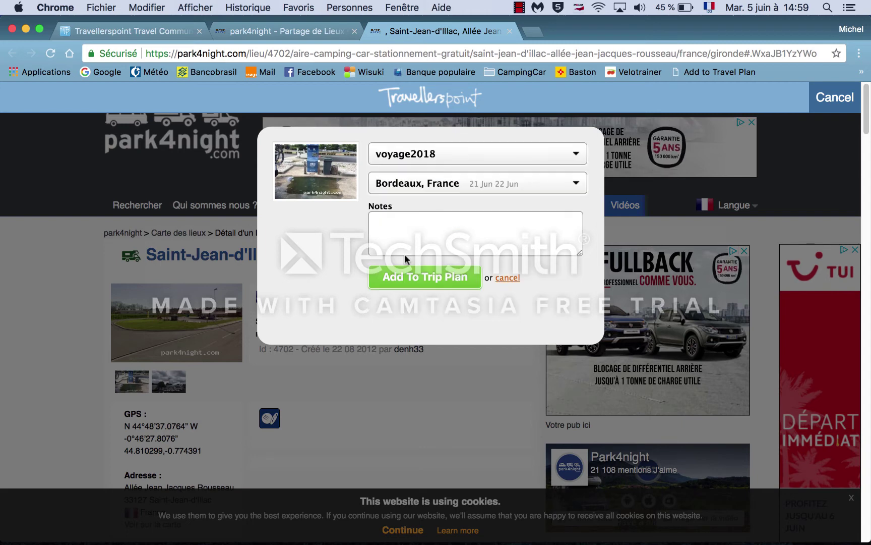
click(399, 275)
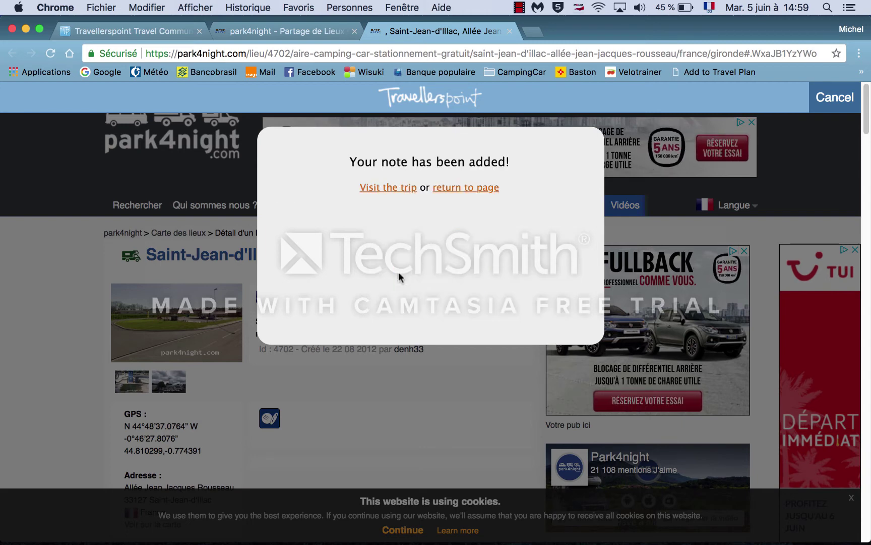
click(394, 188)
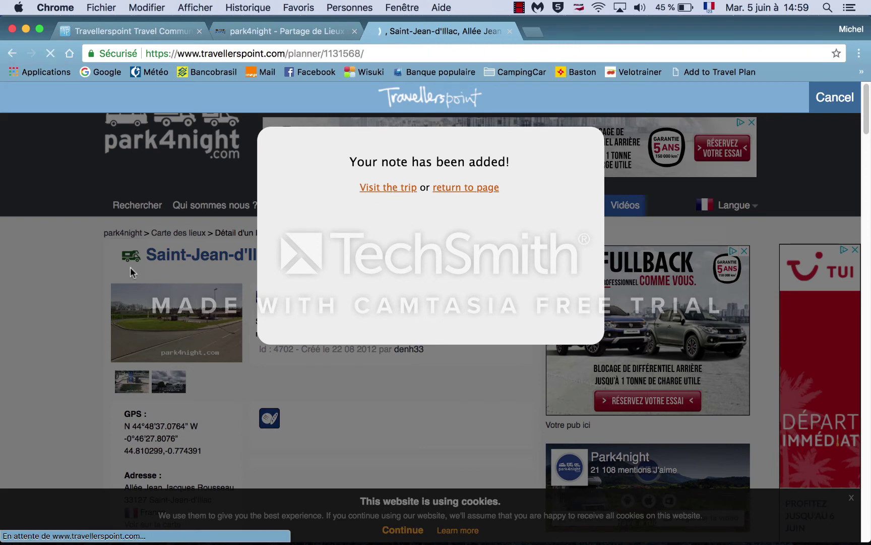
Step: Return to the full planner window and dismiss the page translation offer
scroll(111, 287, down, 6)
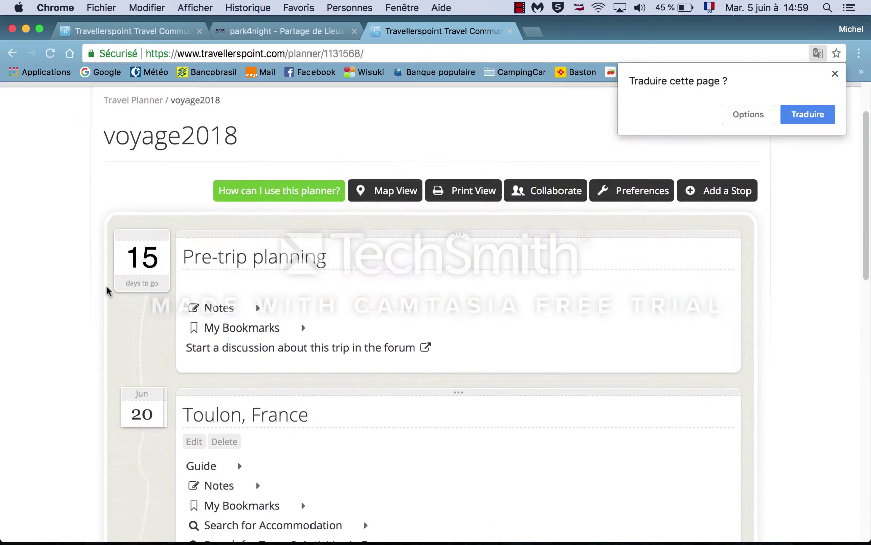
scroll(107, 291, down, 2)
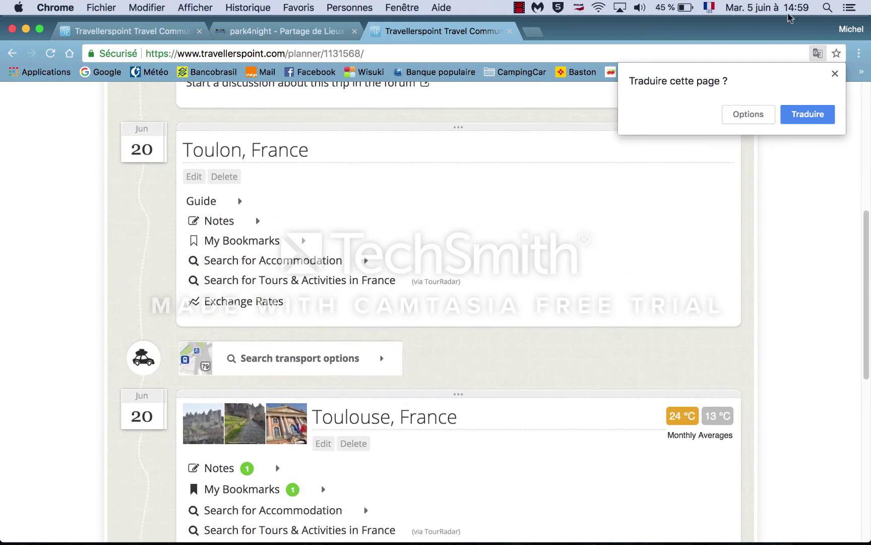
key(ctrl+Up)
click(798, 67)
click(353, 221)
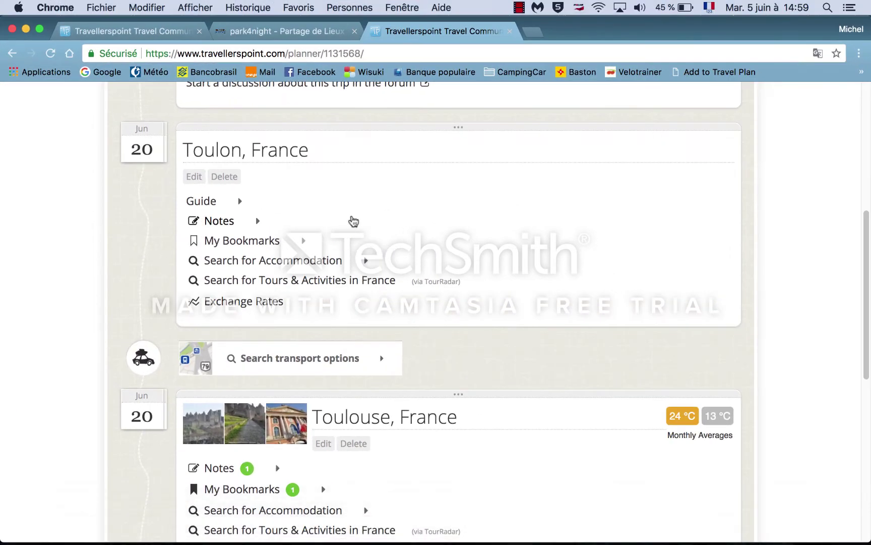
Step: Add a private note reading 'deuxieme etape' to the Bordeaux, France stop
scroll(62, 352, down, 3)
scroll(63, 352, down, 7)
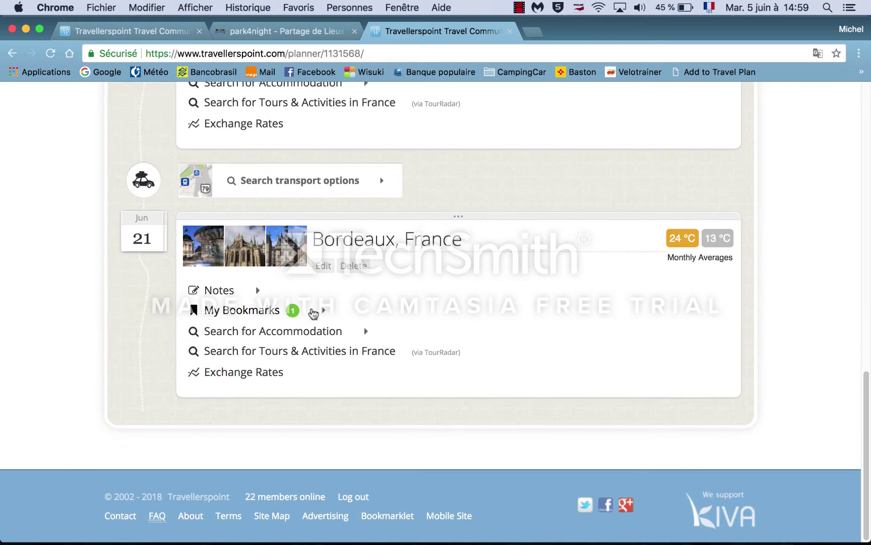
click(323, 312)
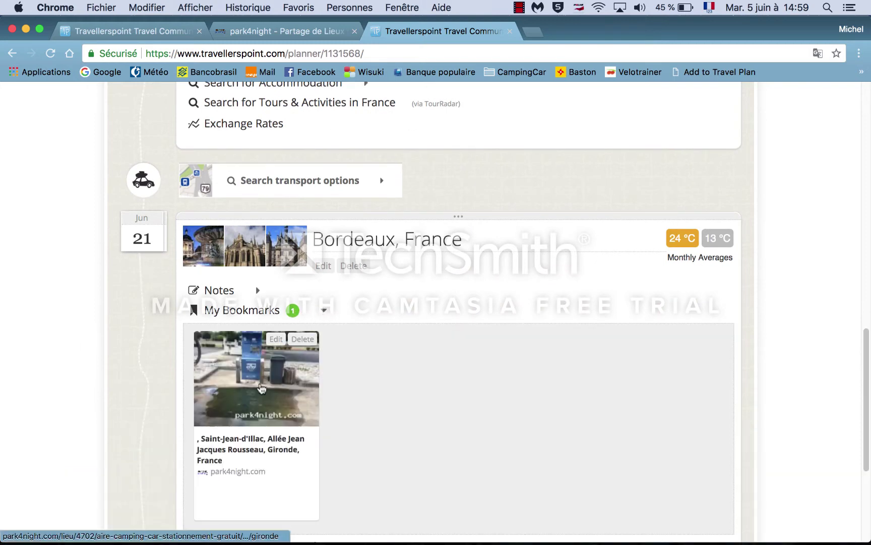
click(257, 294)
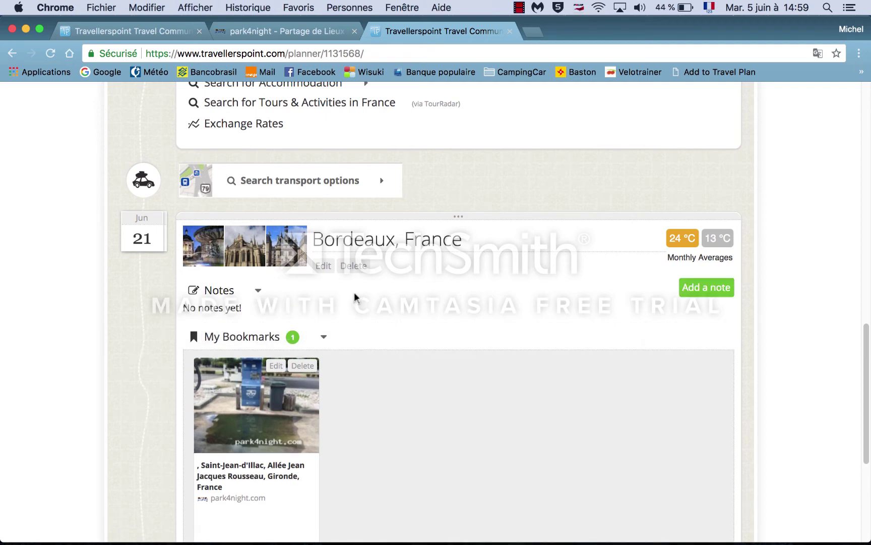
click(704, 286)
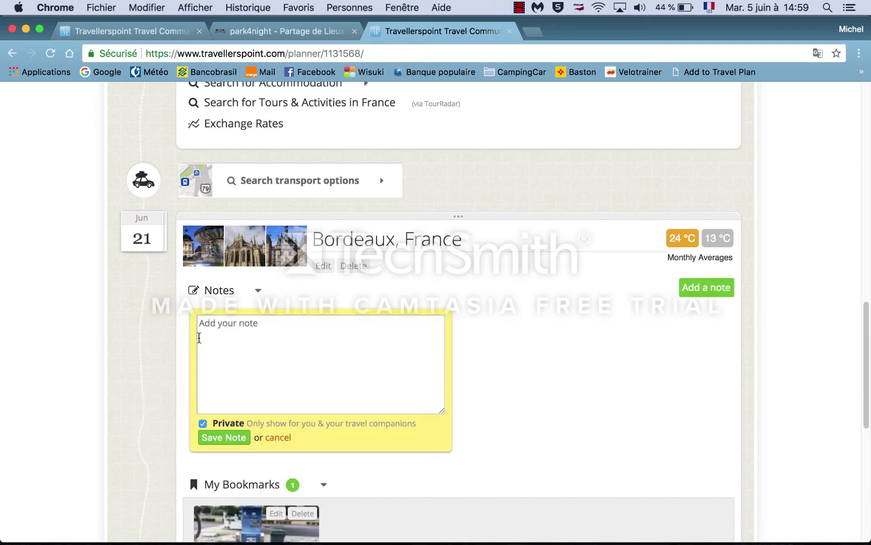
text(deuxieme etape)
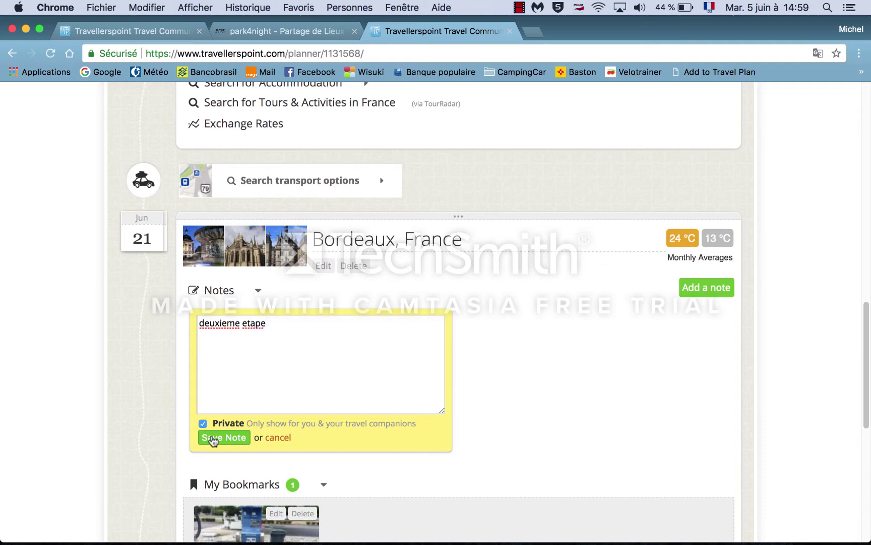
click(214, 437)
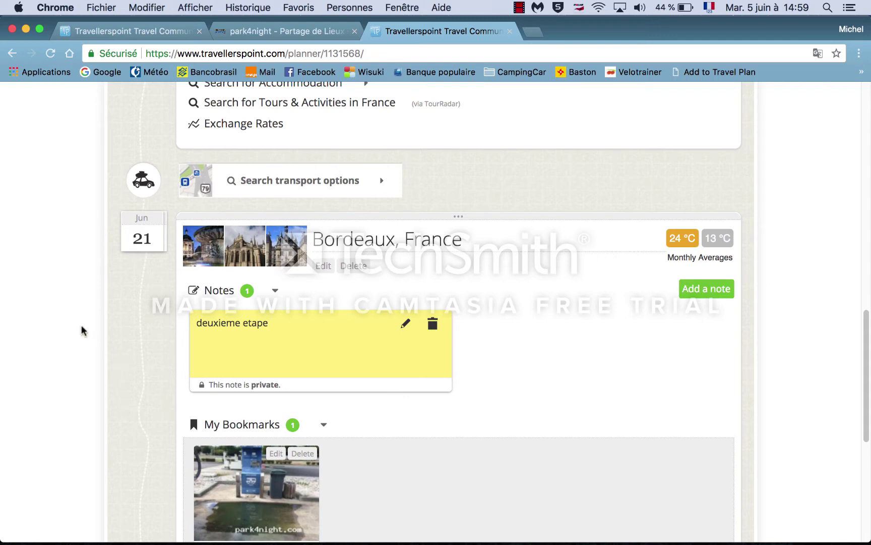
scroll(73, 316, up, 3)
Step: Collapse the Pre-trip planning, Toulon, Toulouse and Bordeaux cards, then show the trip map
scroll(73, 315, up, 7)
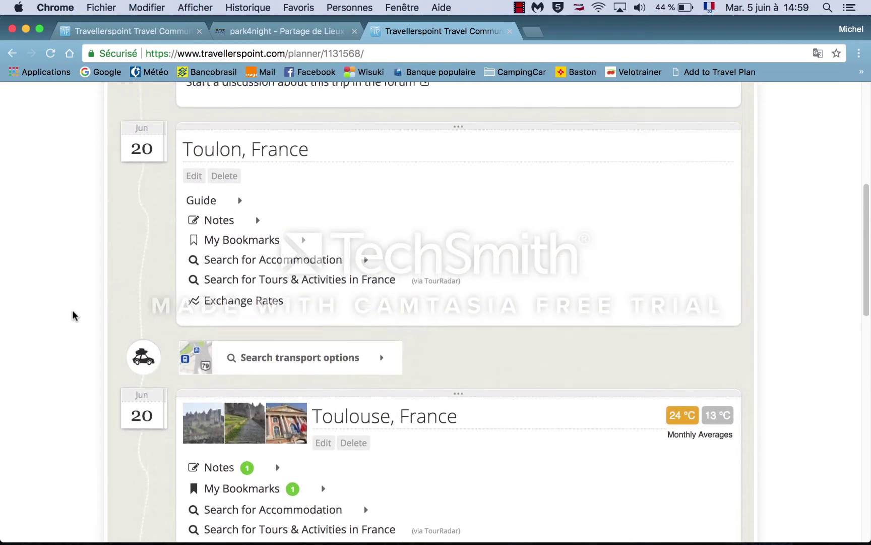
scroll(73, 315, up, 1)
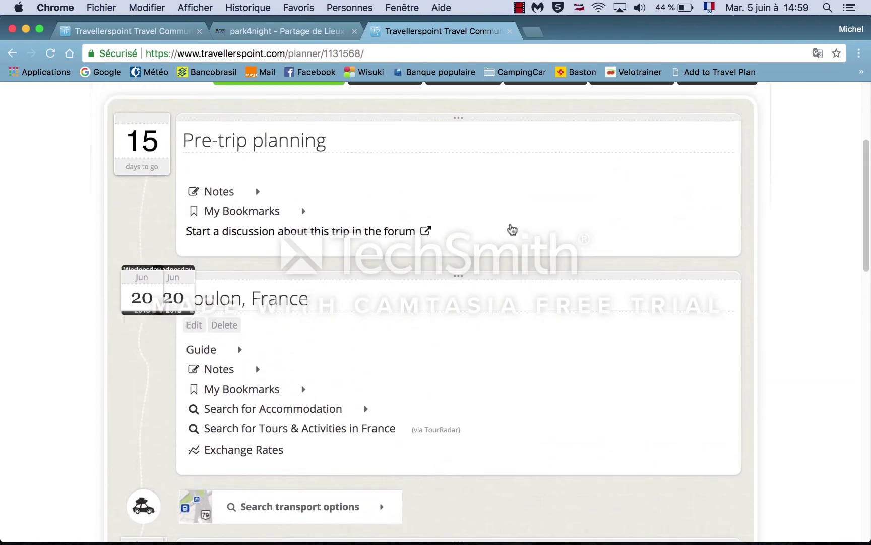
click(462, 122)
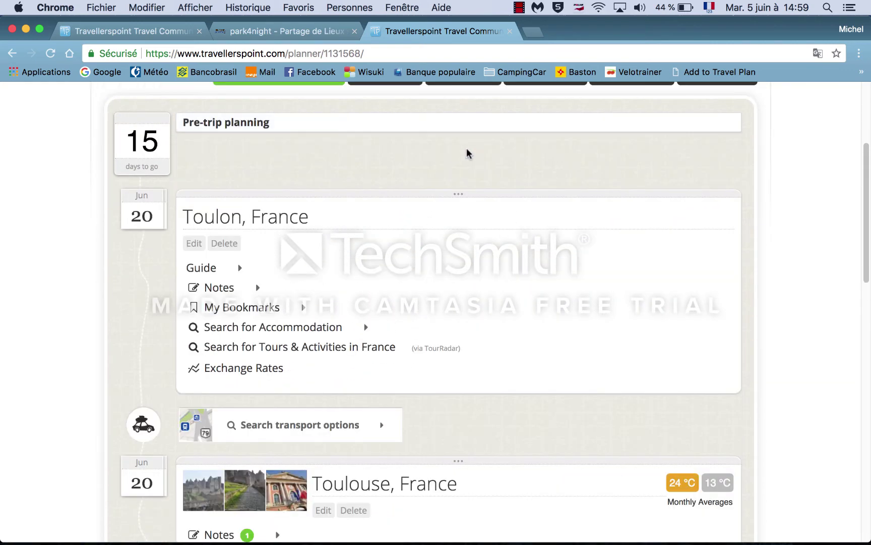
click(460, 197)
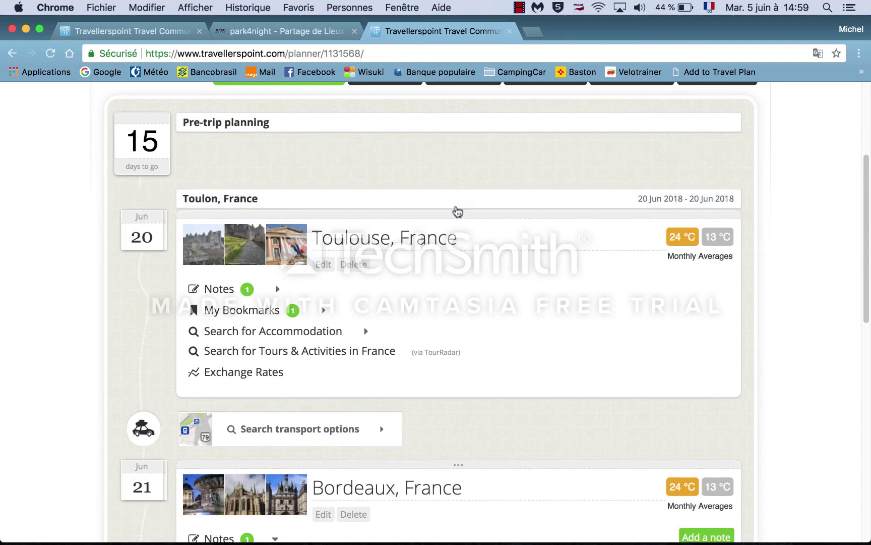
click(459, 219)
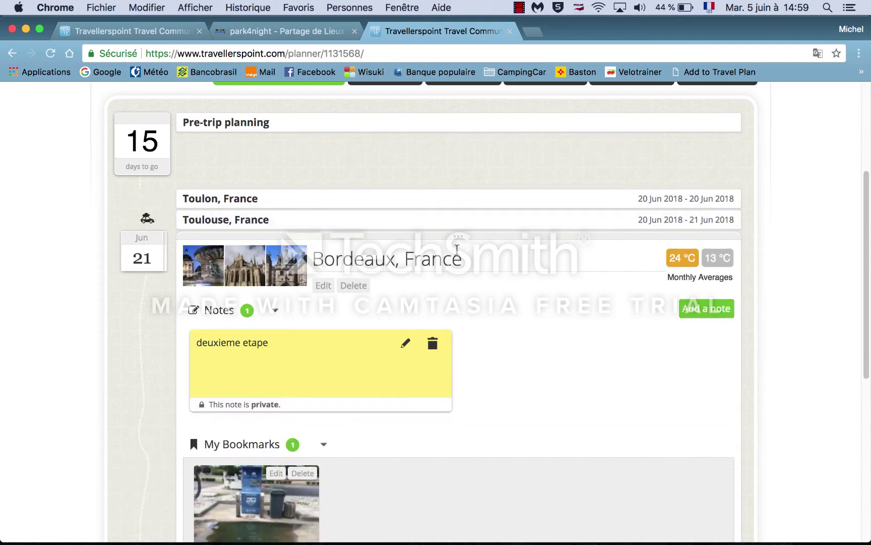
click(459, 240)
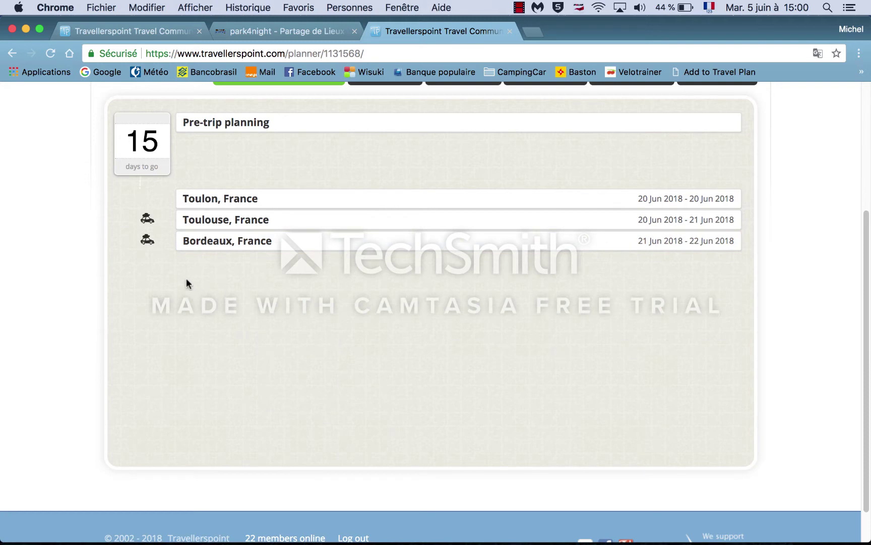
scroll(243, 293, up, 3)
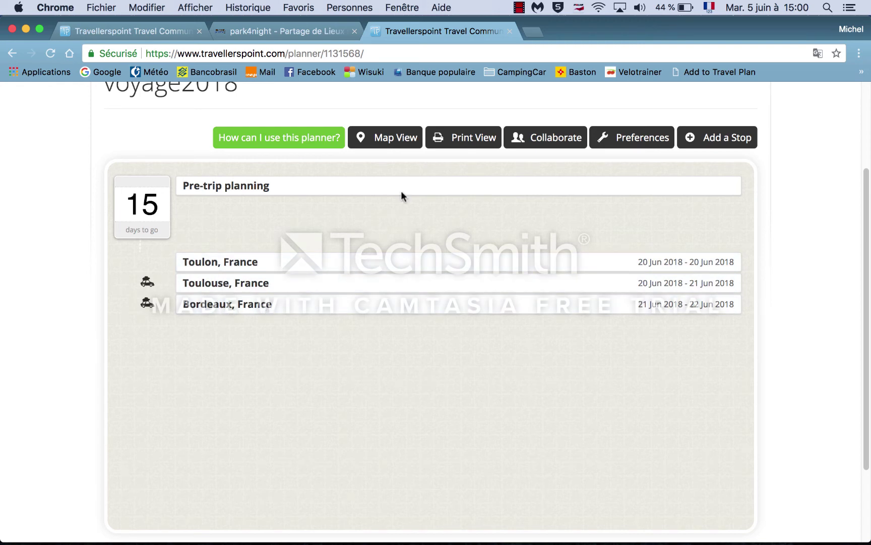
click(392, 144)
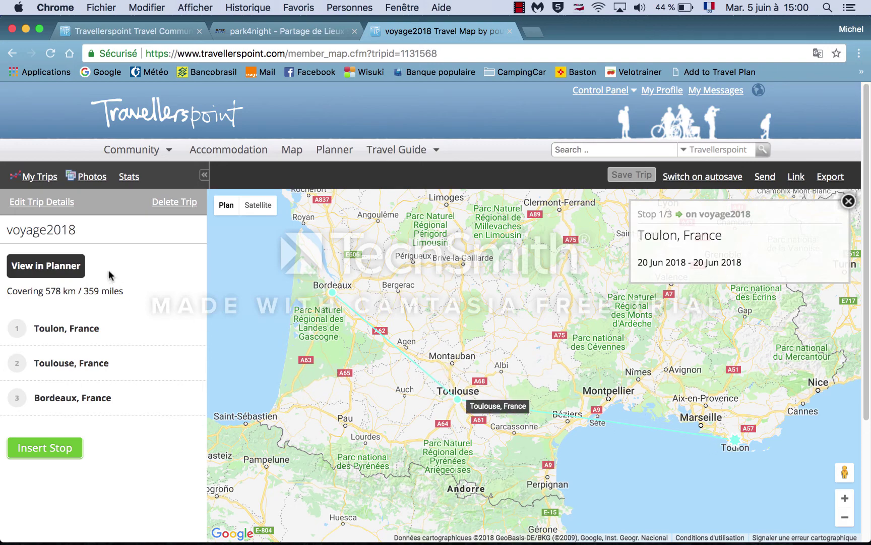
Step: Set the Toulon stop's route to Drive and save it
click(49, 328)
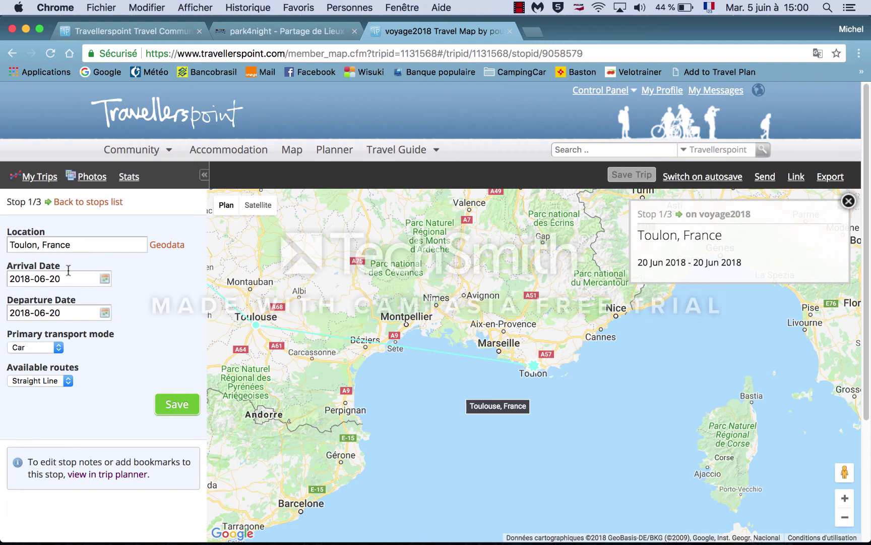
click(69, 382)
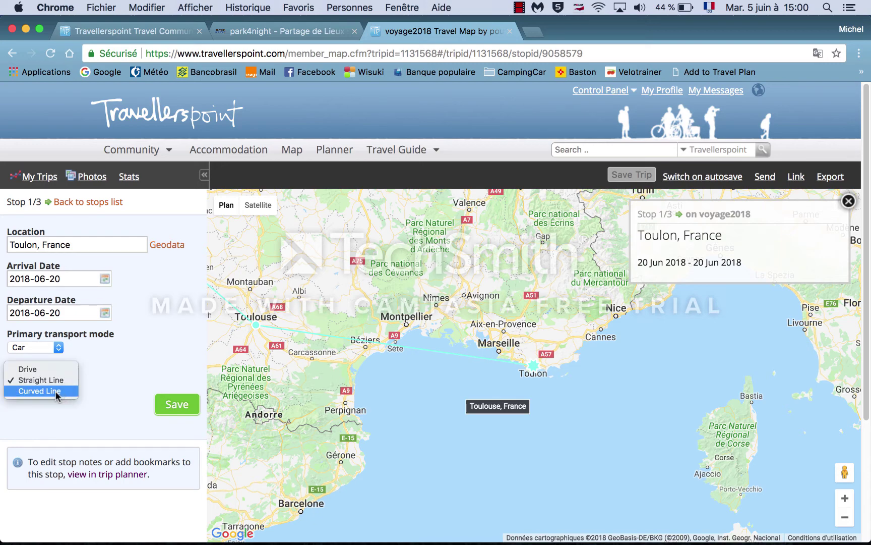
click(41, 391)
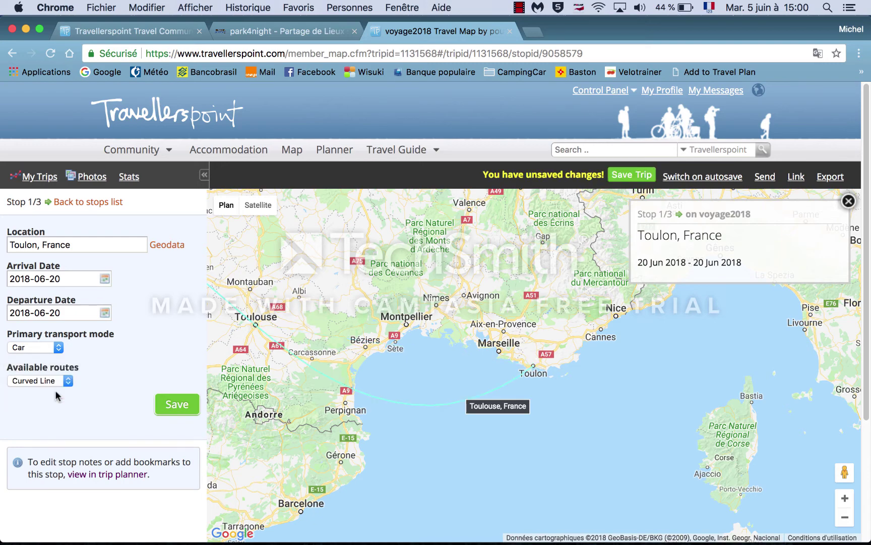
click(68, 382)
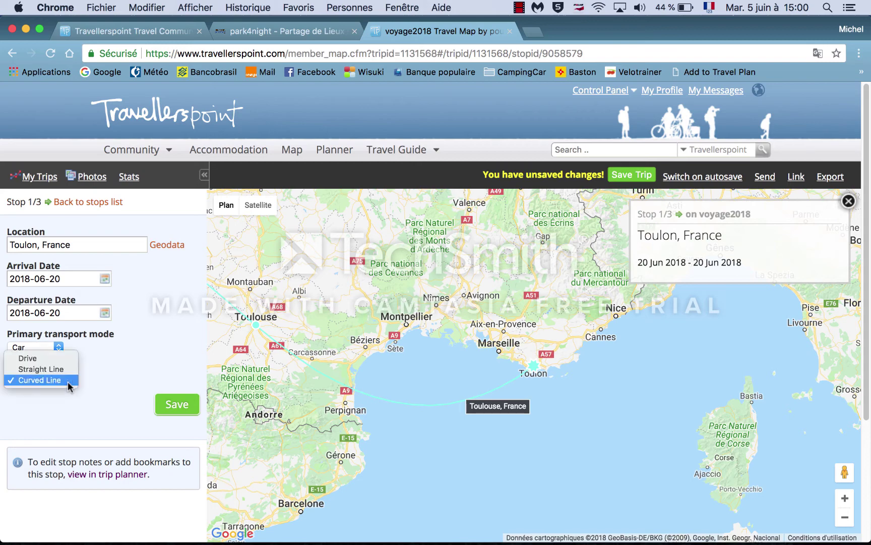
click(32, 358)
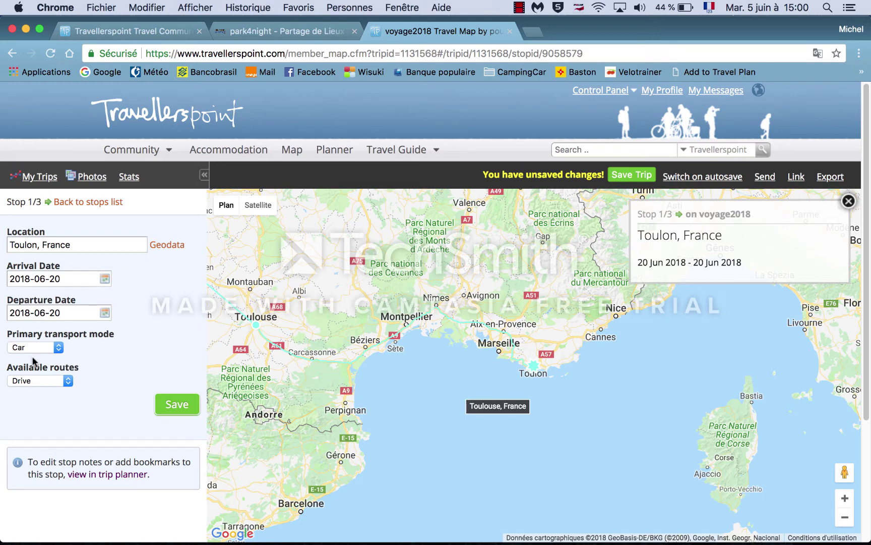
click(176, 410)
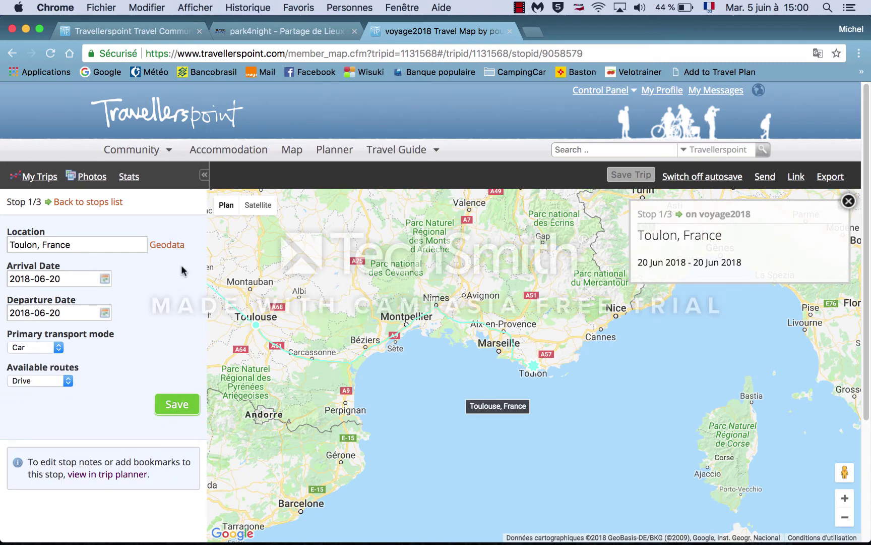
Step: Set the Toulouse stop's route to Drive and save it
click(78, 202)
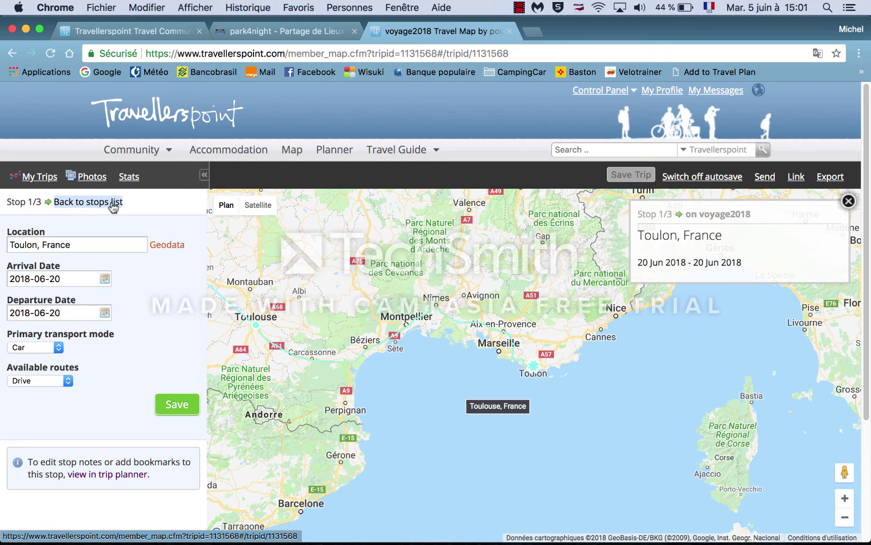
click(49, 202)
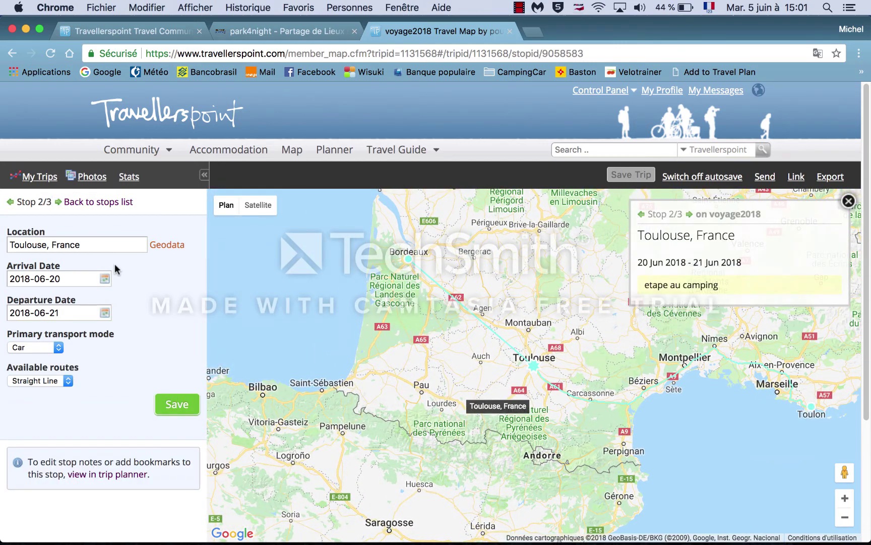
click(63, 382)
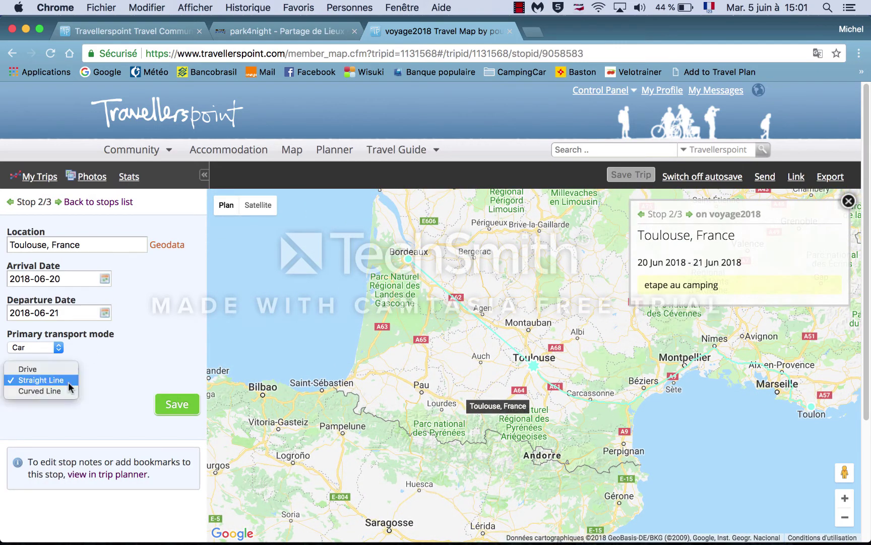
click(43, 391)
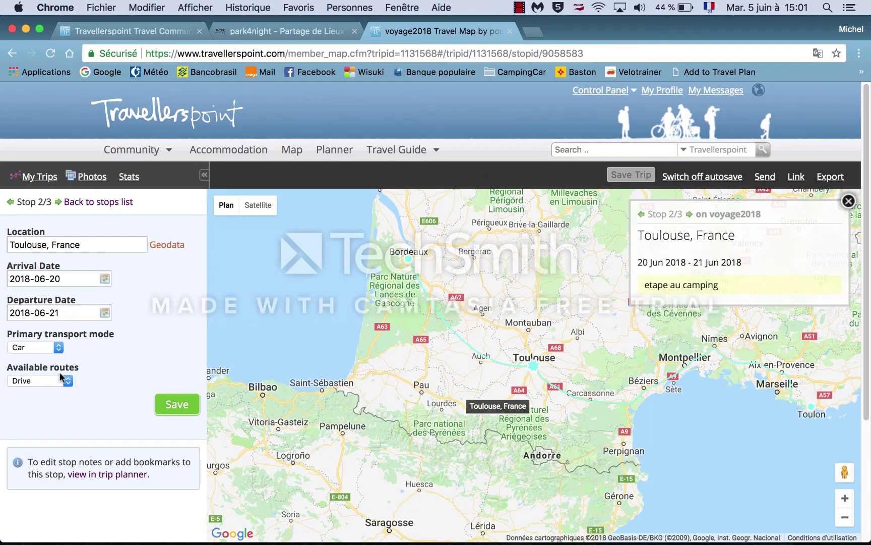
click(66, 383)
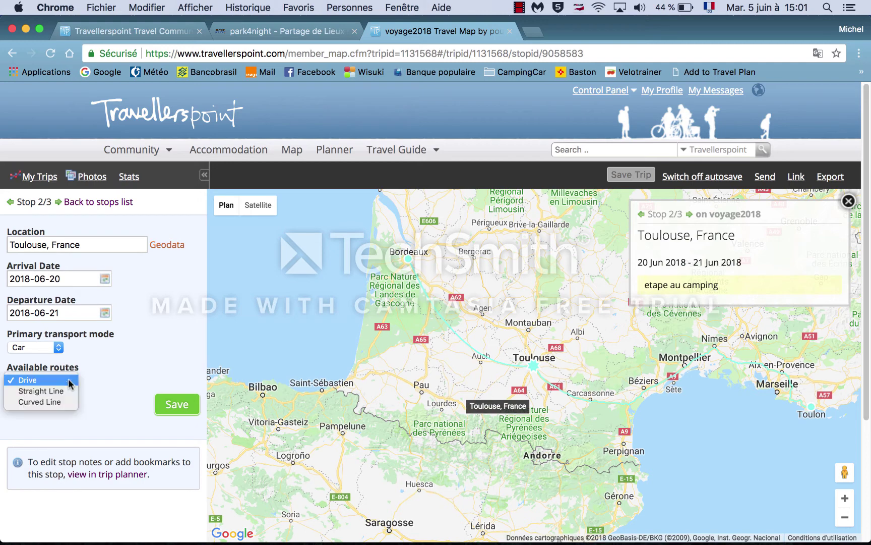
click(33, 388)
click(34, 380)
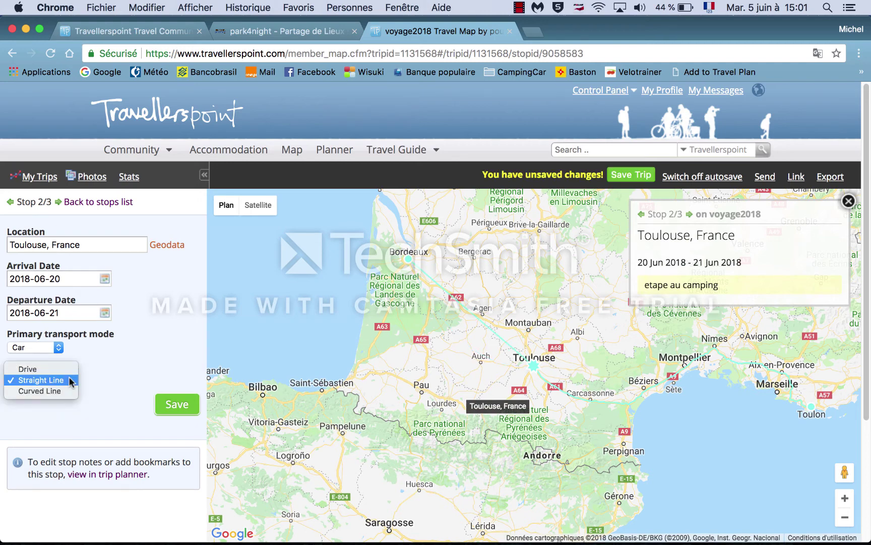
click(34, 370)
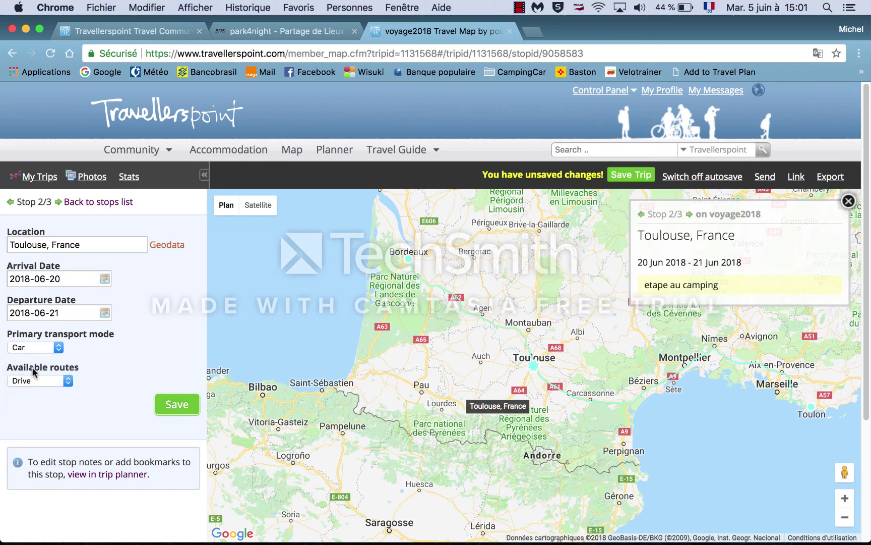
click(176, 404)
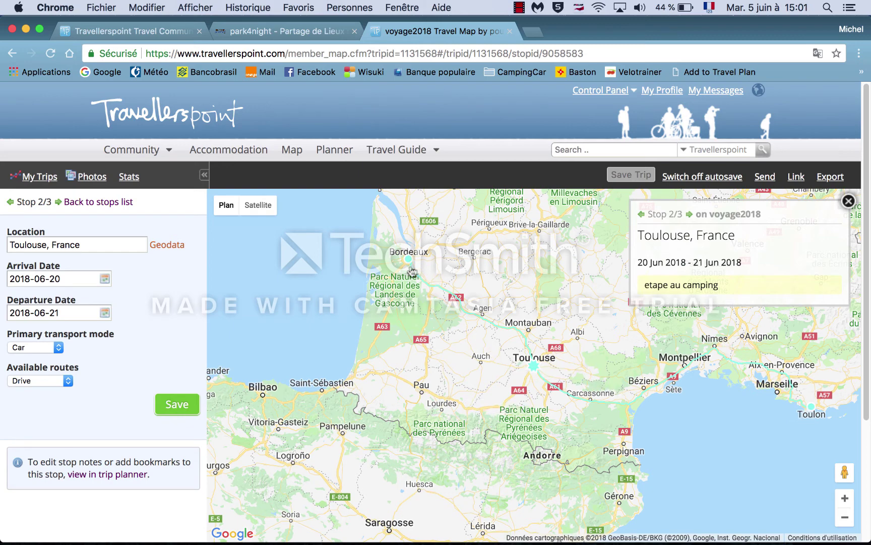
Step: Open voyage2018 from the Planner trip list and scroll through its stops
click(339, 152)
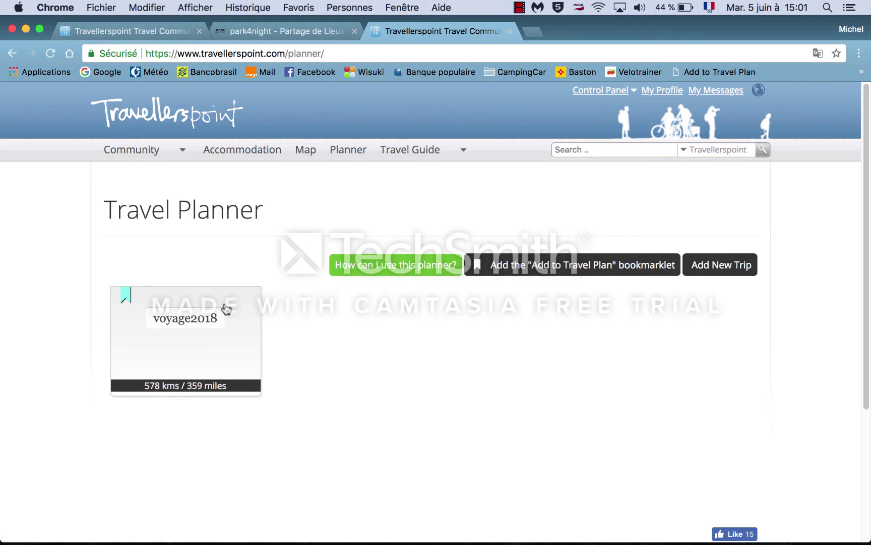
click(193, 320)
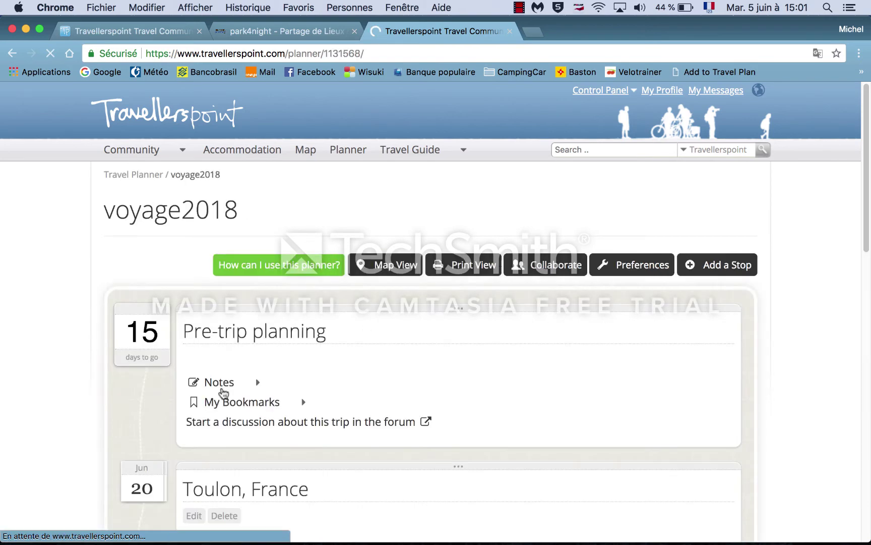
scroll(69, 390, down, 2)
scroll(69, 391, down, 10)
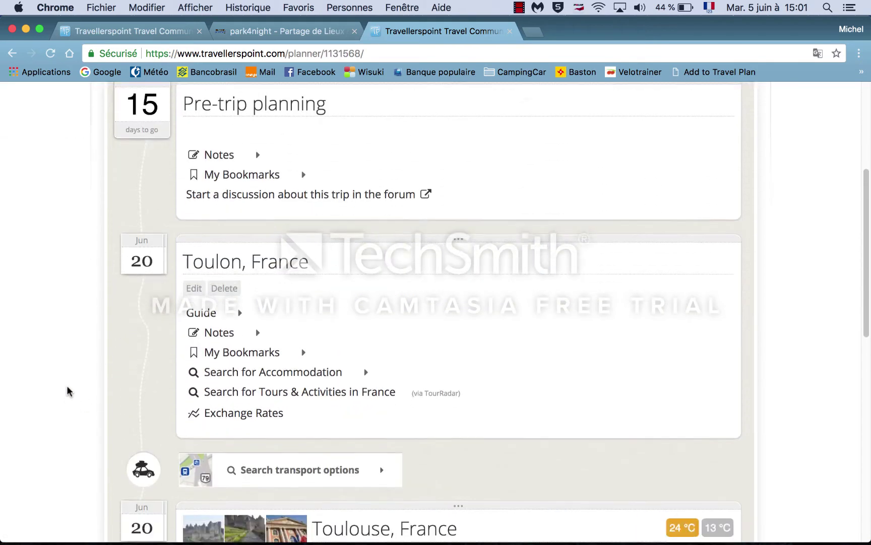
scroll(69, 391, down, 3)
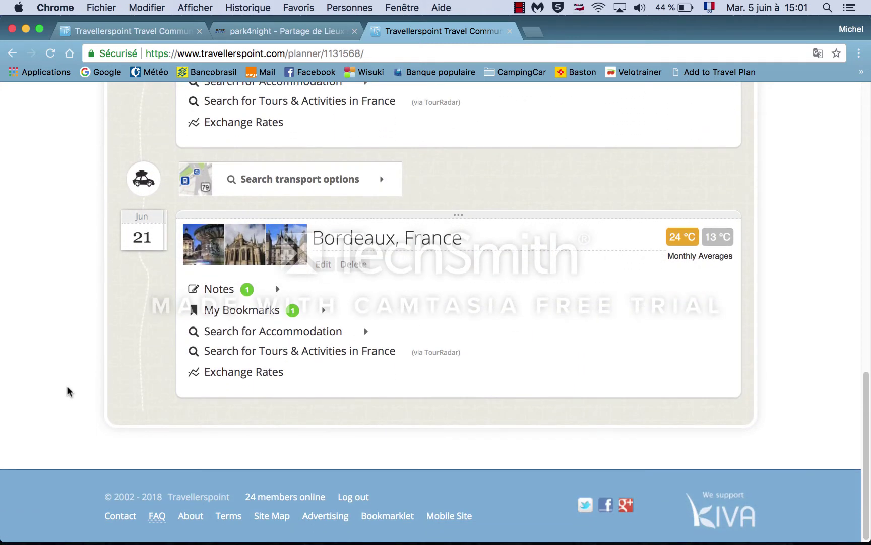
scroll(69, 391, up, 2)
scroll(69, 390, down, 1)
scroll(69, 391, up, 1)
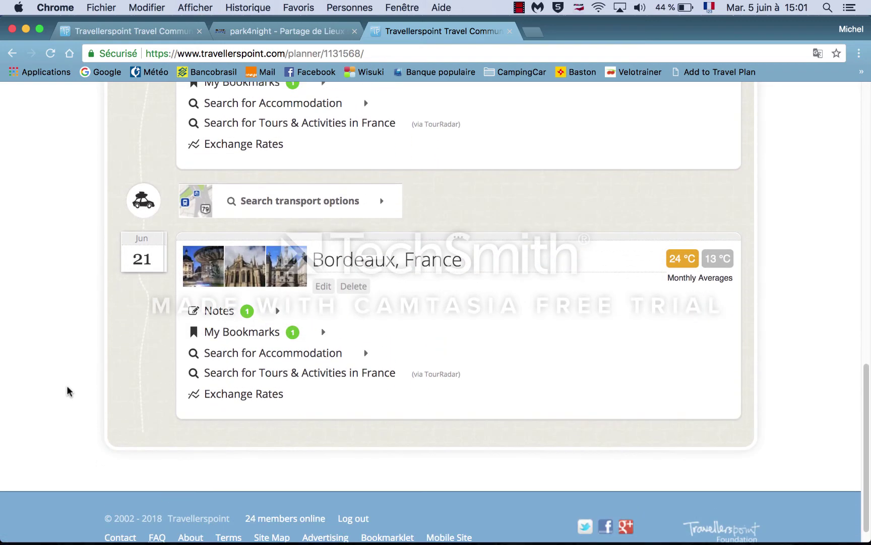
scroll(69, 391, down, 1)
scroll(69, 390, up, 2)
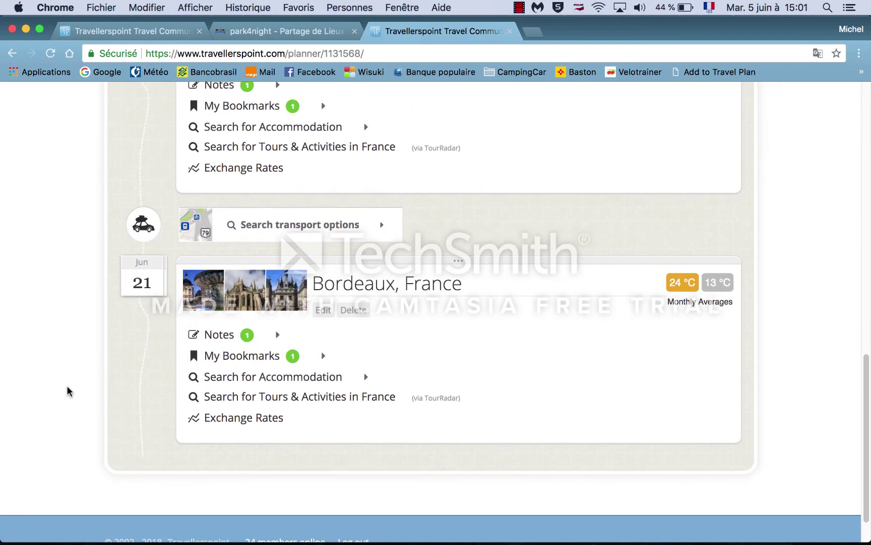
scroll(69, 391, up, 15)
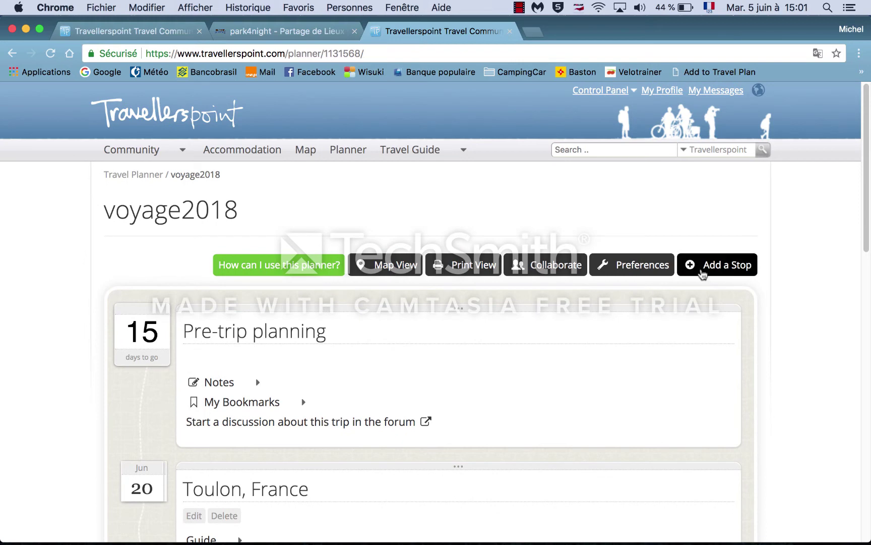
Step: Add a Bilbao, Espagne stop after Bordeaux, departing 24 June 2018
click(702, 274)
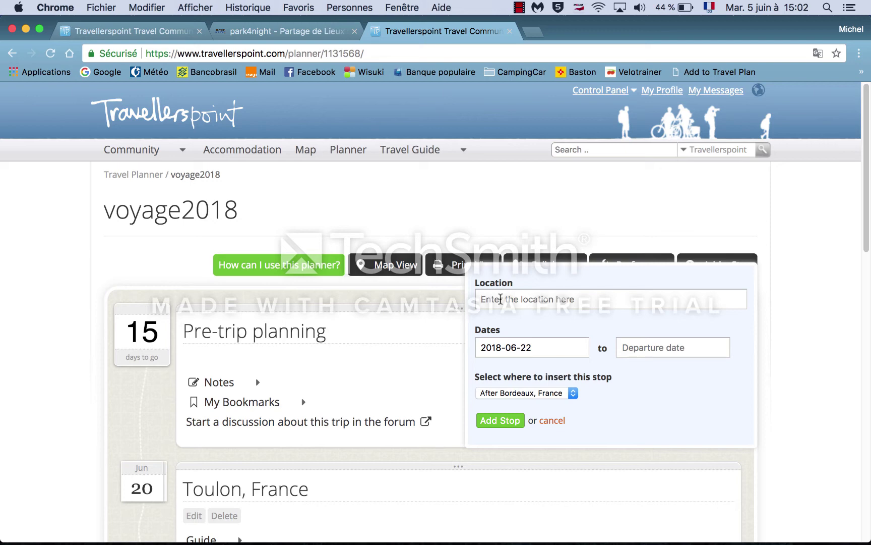
text(bi)
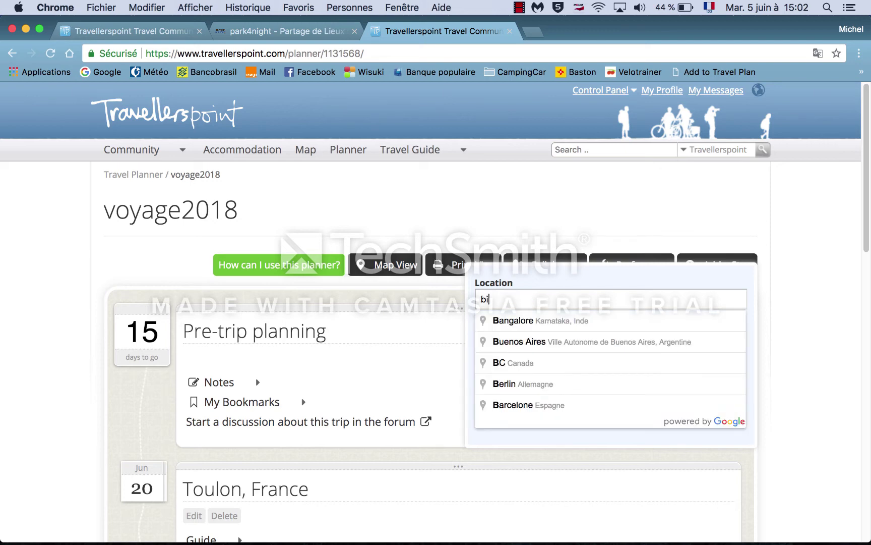
text(lbao)
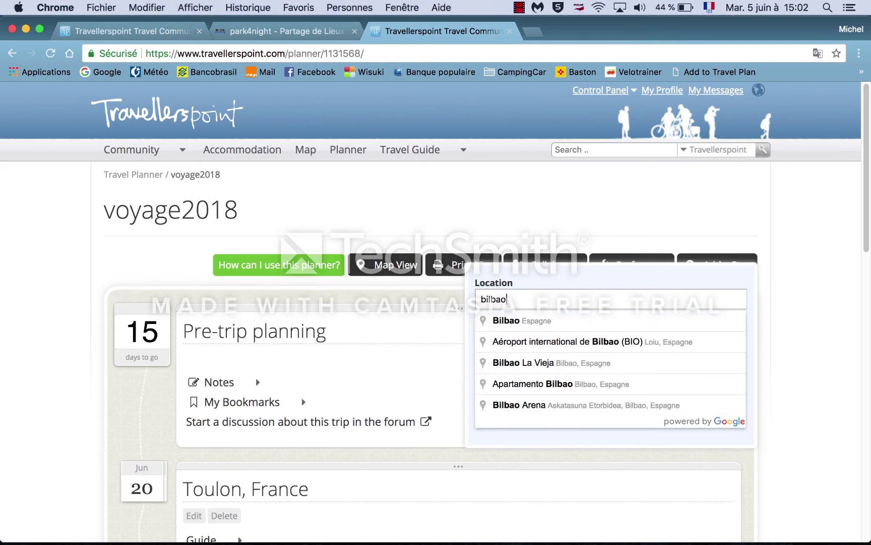
click(515, 322)
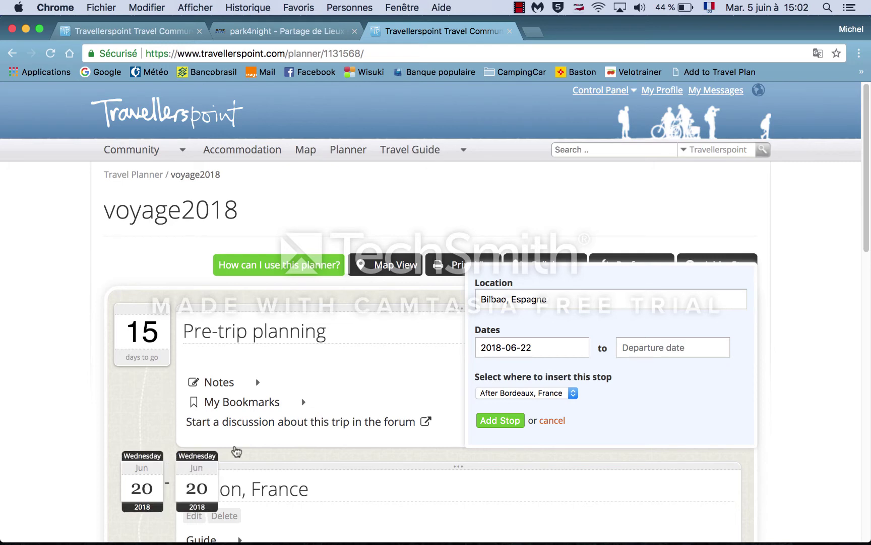
scroll(317, 386, down, 2)
scroll(311, 386, down, 3)
scroll(311, 383, up, 4)
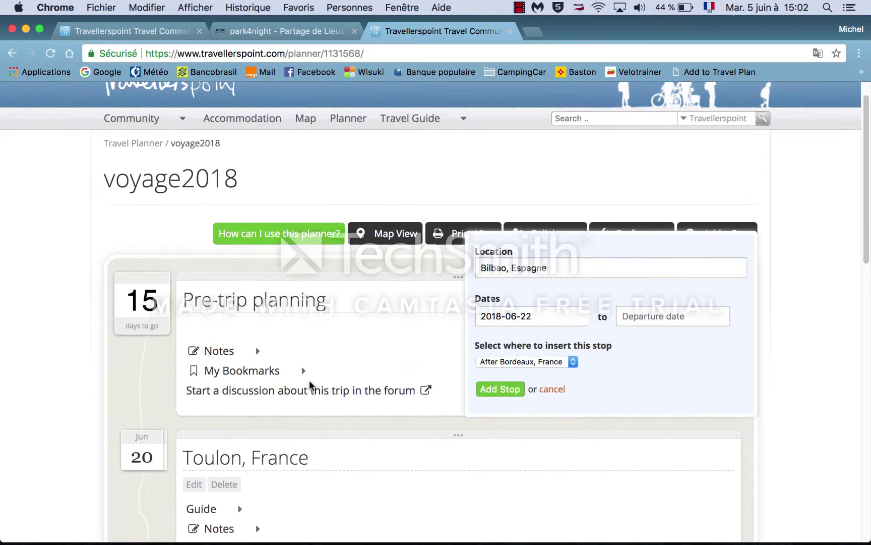
click(625, 336)
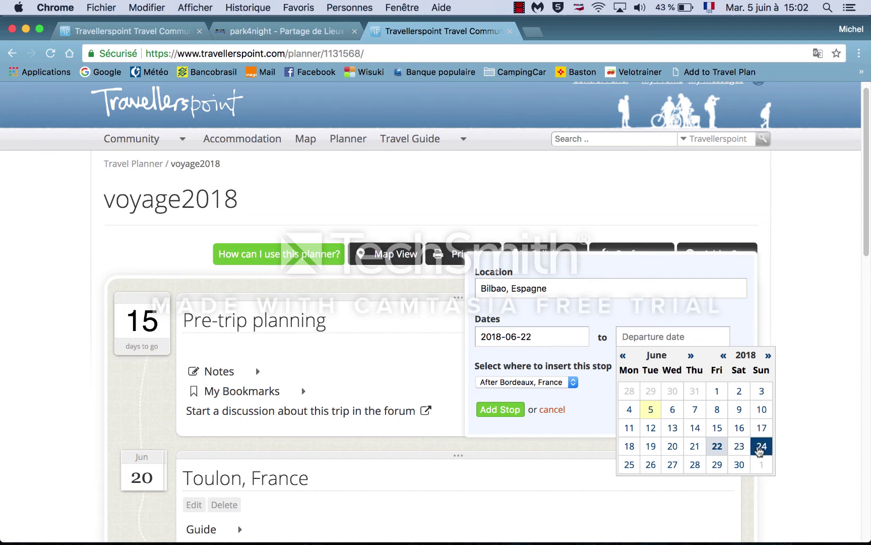
click(761, 446)
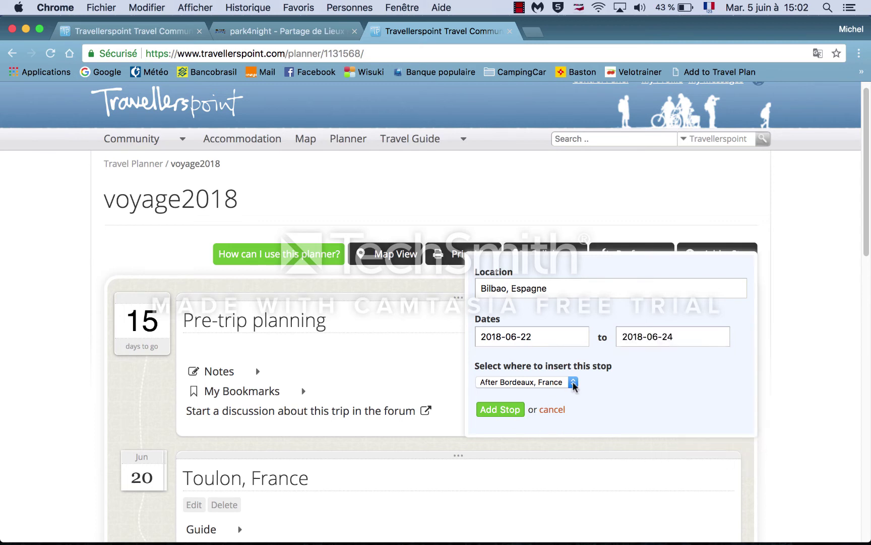
click(504, 409)
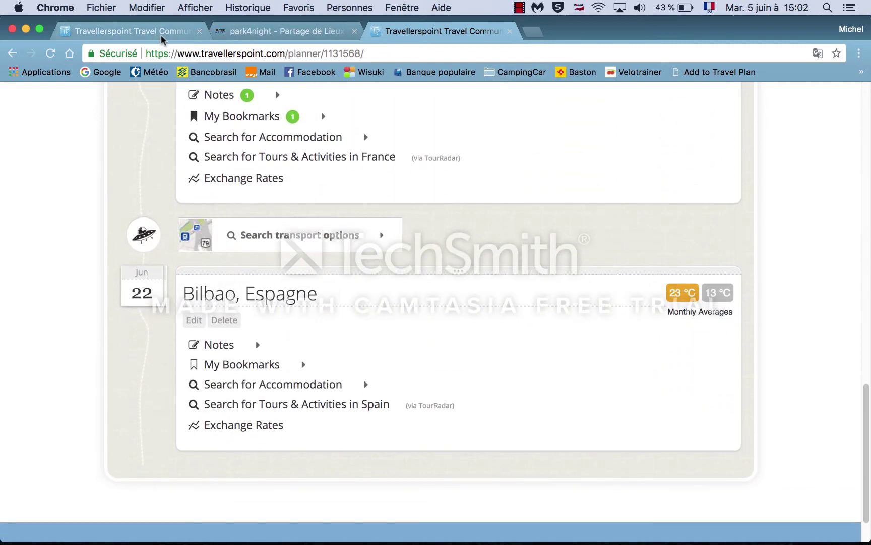
Step: Search park4night around Bilbao and open the Bilbo camper spot's page
click(271, 33)
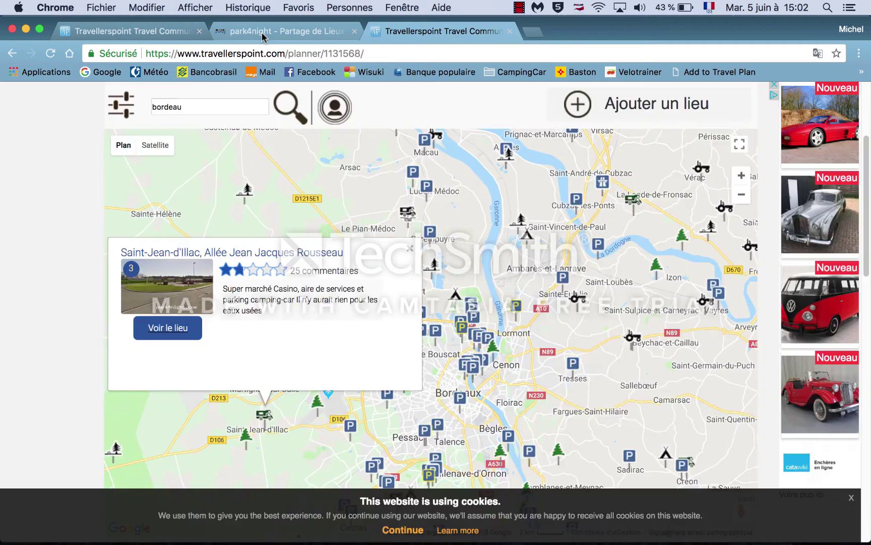
double_click(203, 107)
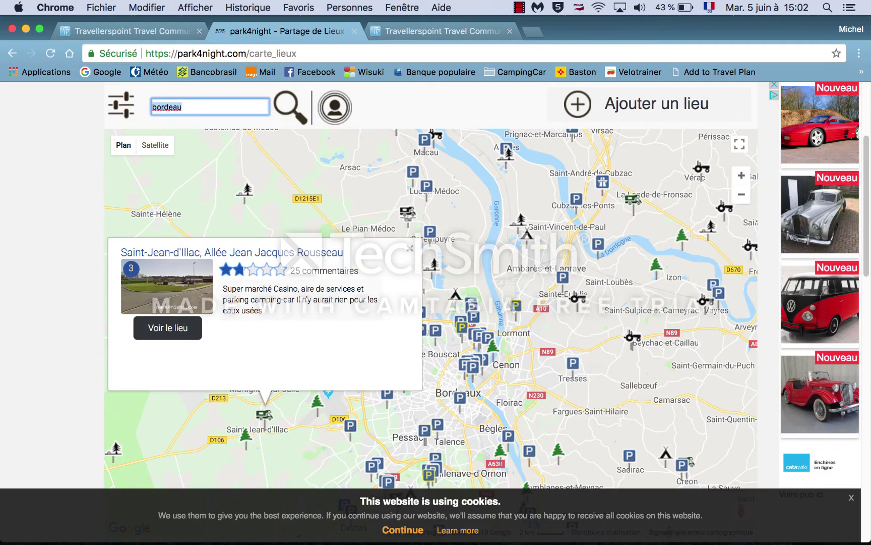
text(bilbao)
click(282, 111)
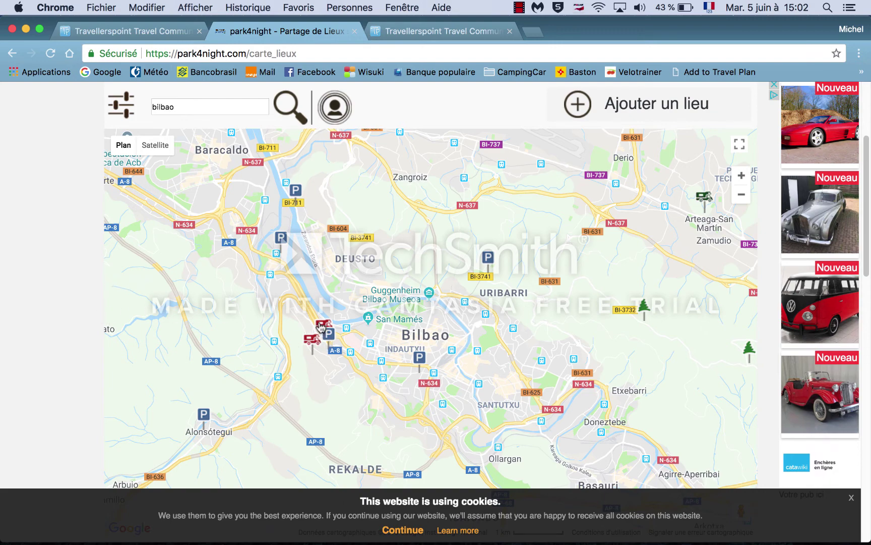
click(321, 325)
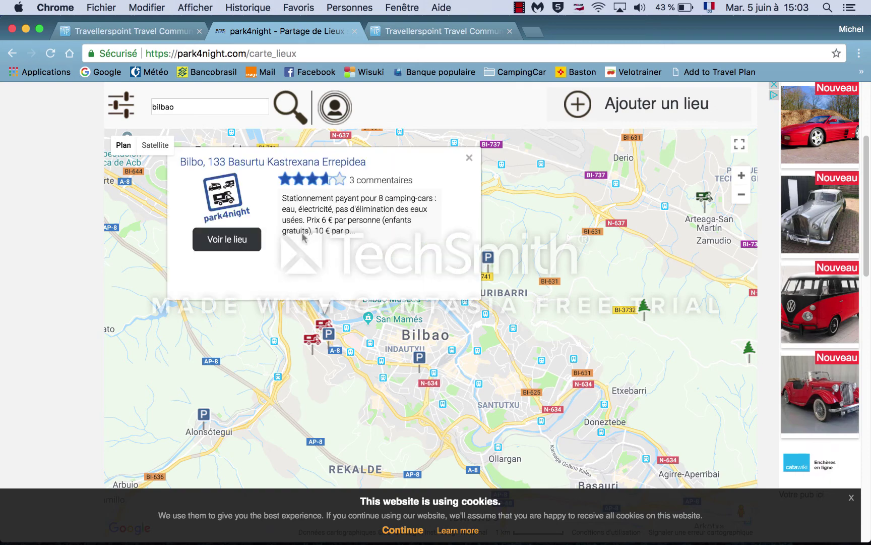
click(241, 241)
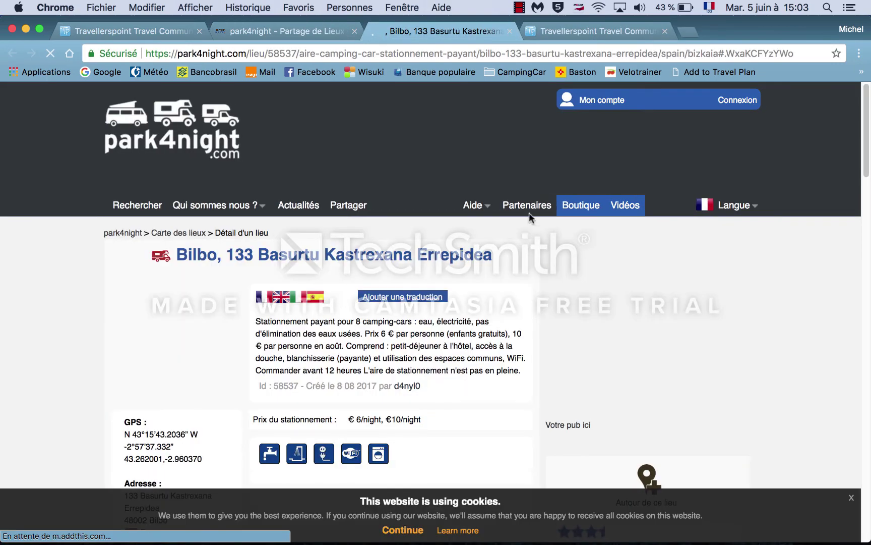
Step: Save the spot to voyage2018's Bilbao, Espagne stop and go to the trip planner
click(696, 72)
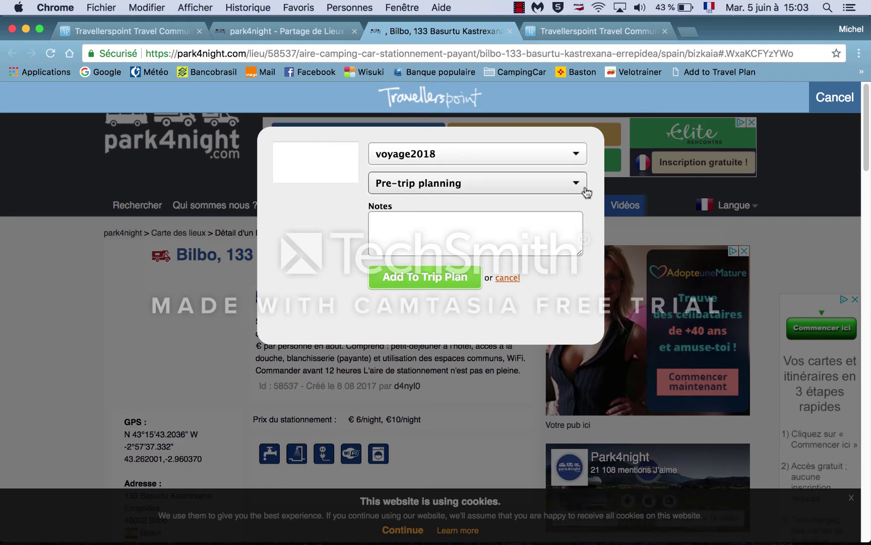
click(579, 188)
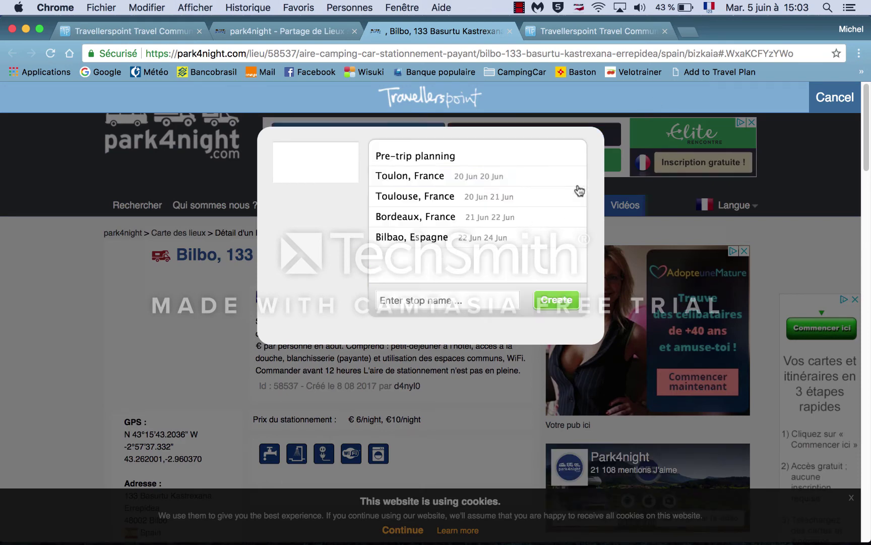
click(410, 238)
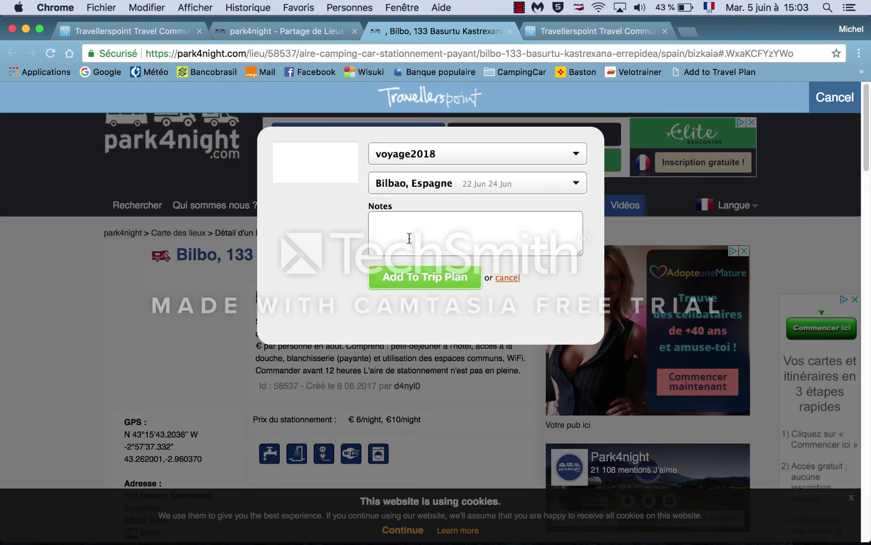
click(410, 284)
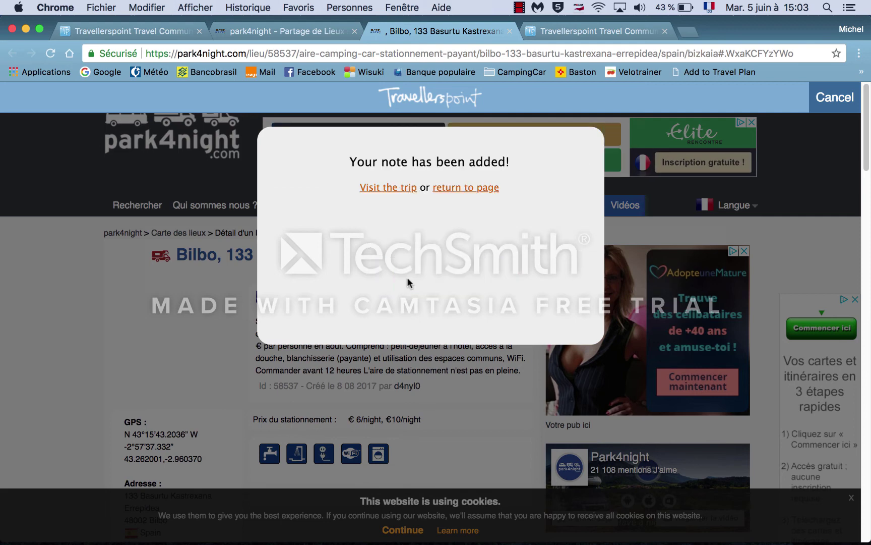
click(389, 188)
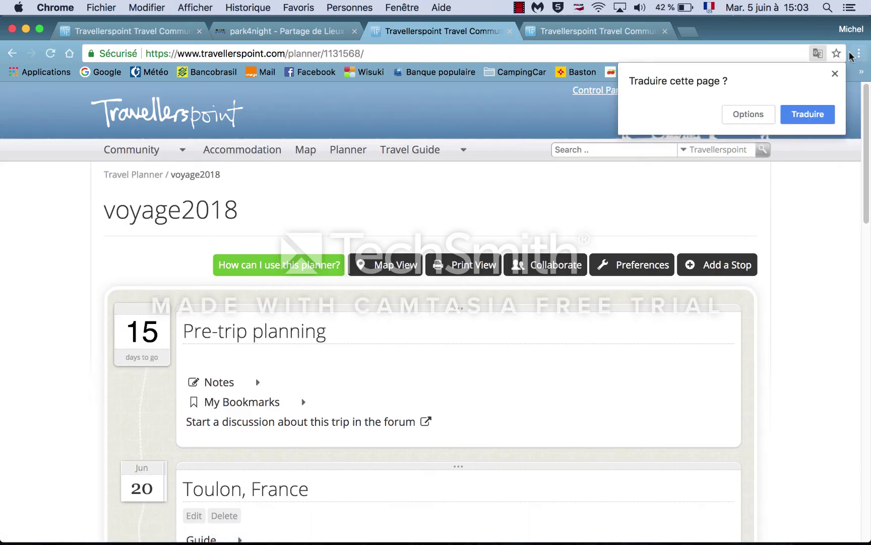
Step: Dismiss the translation popup and check Bilbao's bookmarks for the park4night spot
click(835, 74)
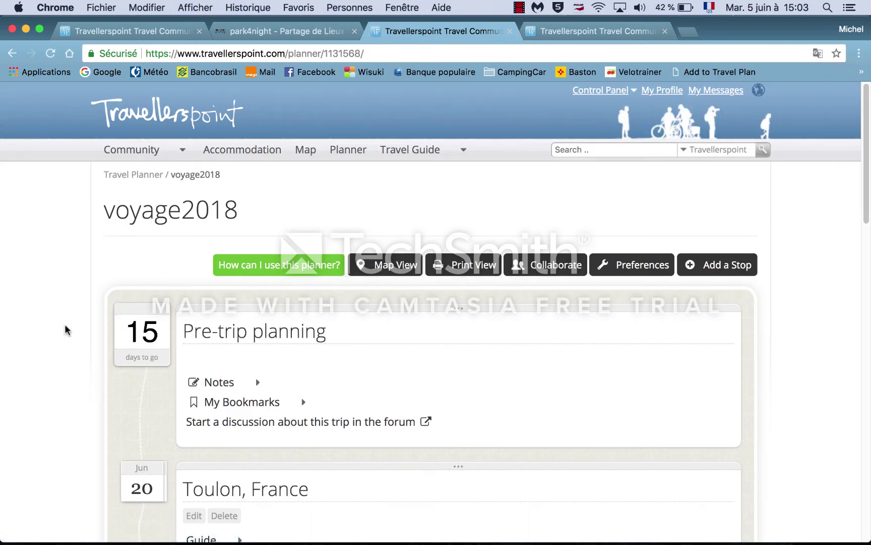
scroll(64, 326, down, 15)
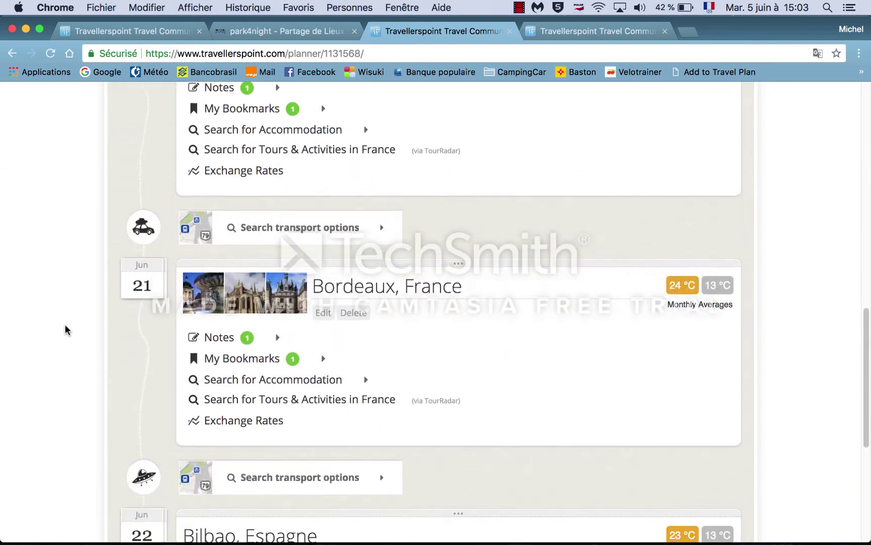
scroll(65, 325, down, 5)
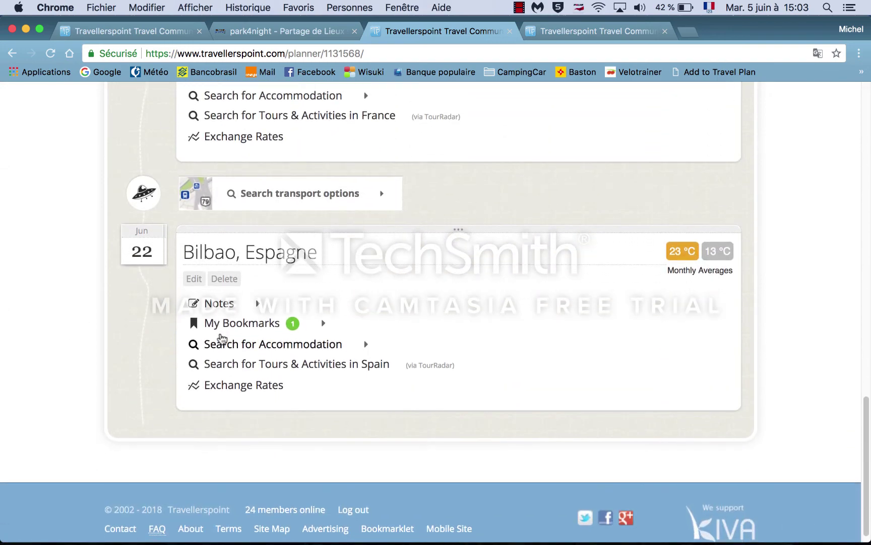
click(291, 329)
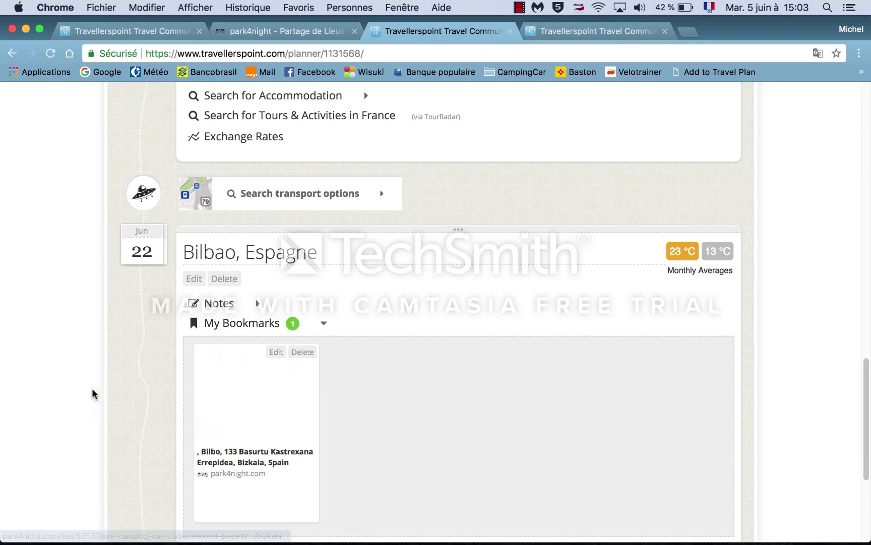
scroll(93, 386, up, 4)
scroll(93, 386, up, 4)
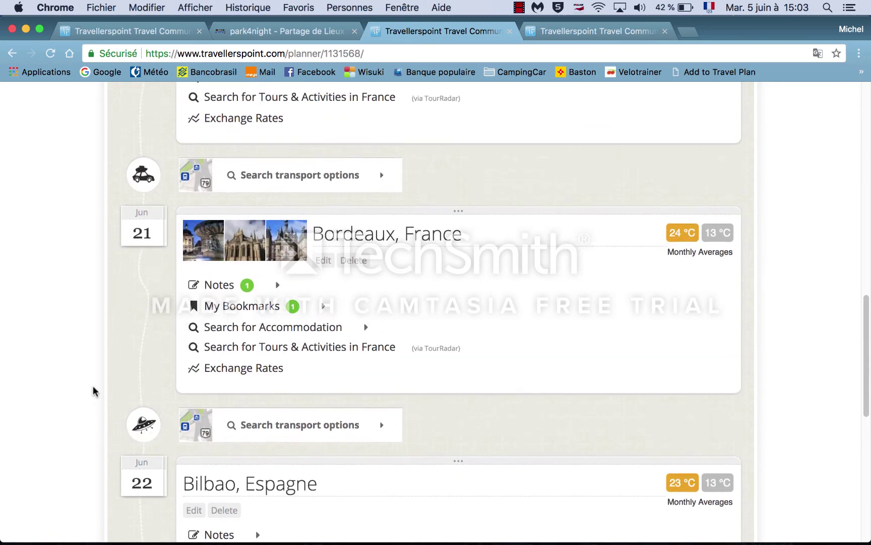
scroll(92, 390, up, 4)
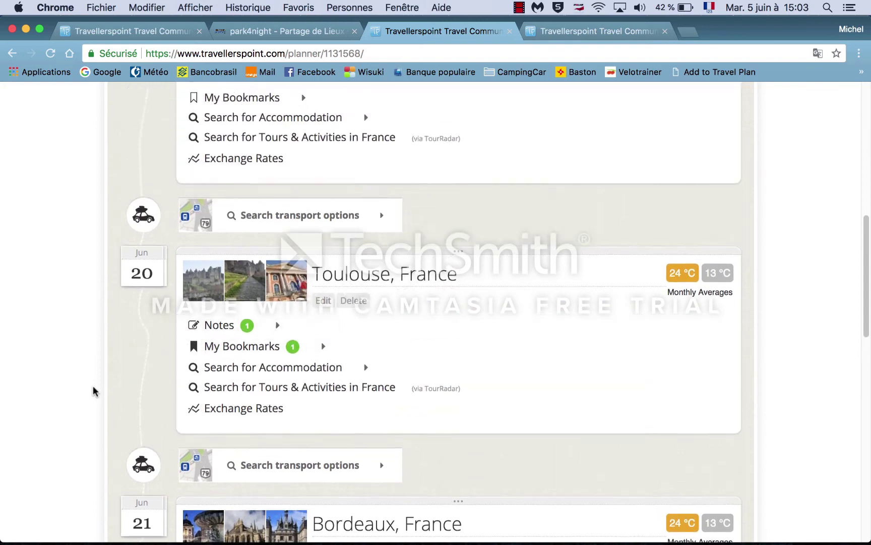
scroll(92, 385, up, 8)
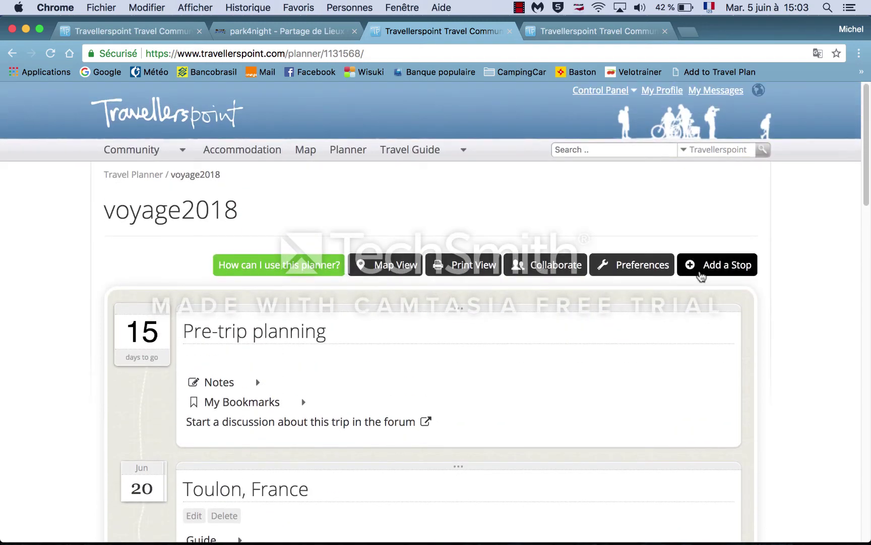
Step: Start a new stop with location Biarritz, France
click(703, 266)
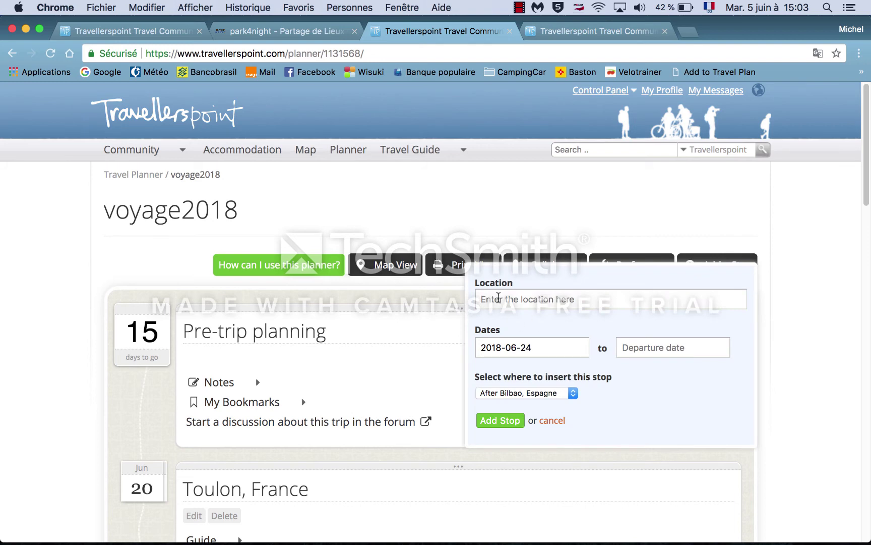
click(498, 297)
text(bia)
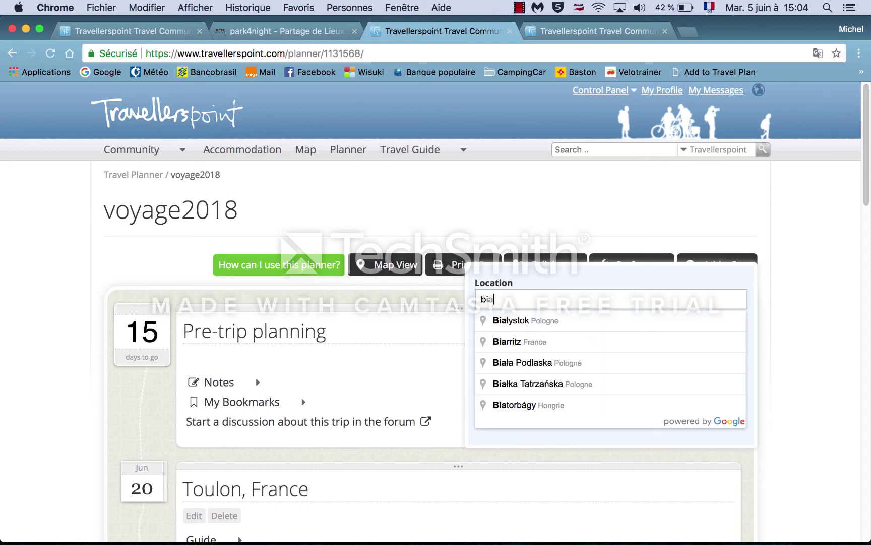
click(504, 341)
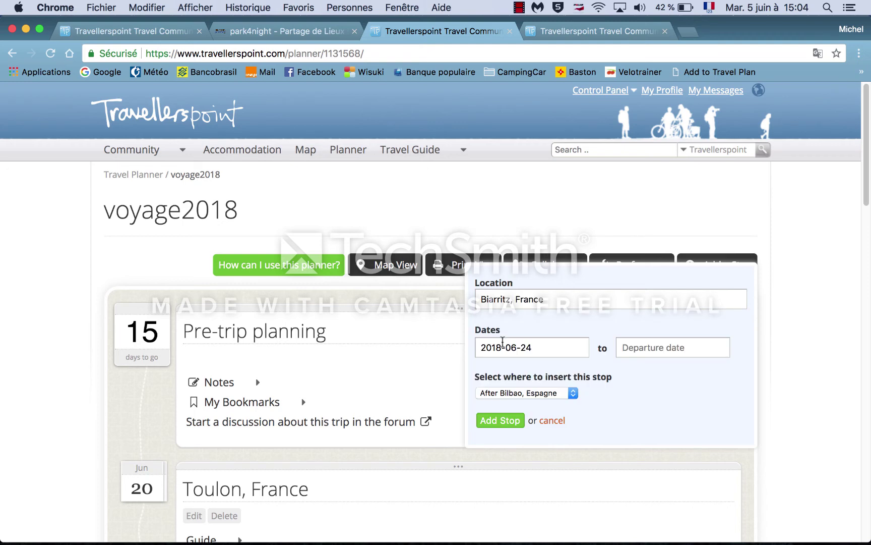
Step: Give it dates 22–23 June 2018, place it after Bordeaux, France, and add it
click(543, 350)
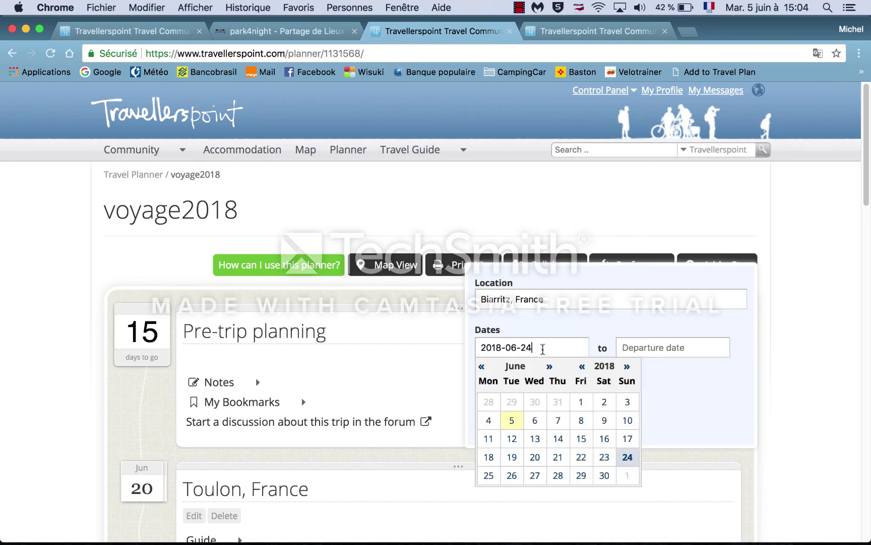
scroll(101, 434, down, 4)
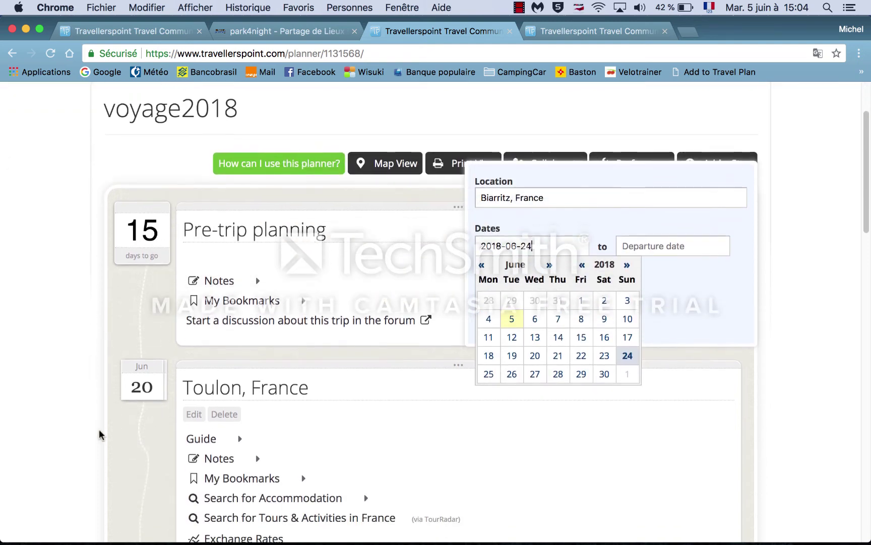
scroll(99, 434, down, 3)
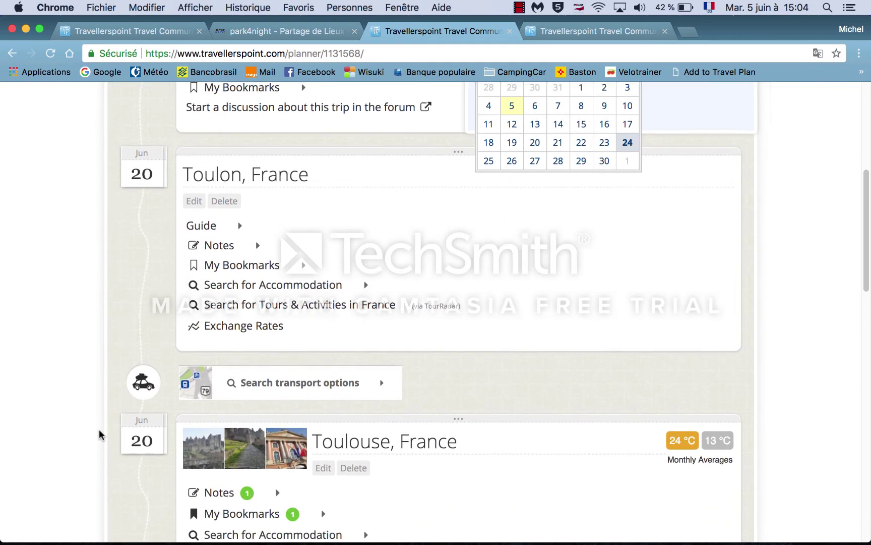
scroll(99, 434, down, 6)
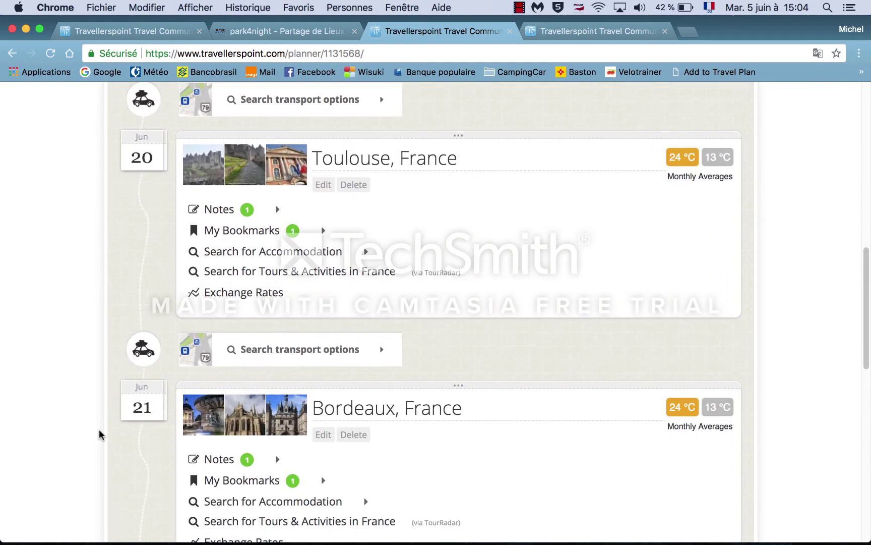
scroll(100, 434, down, 3)
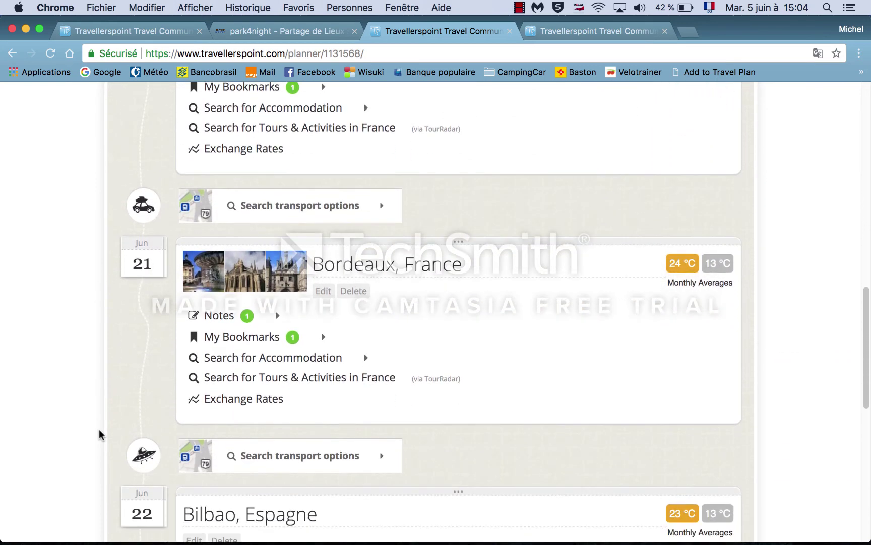
scroll(99, 435, up, 10)
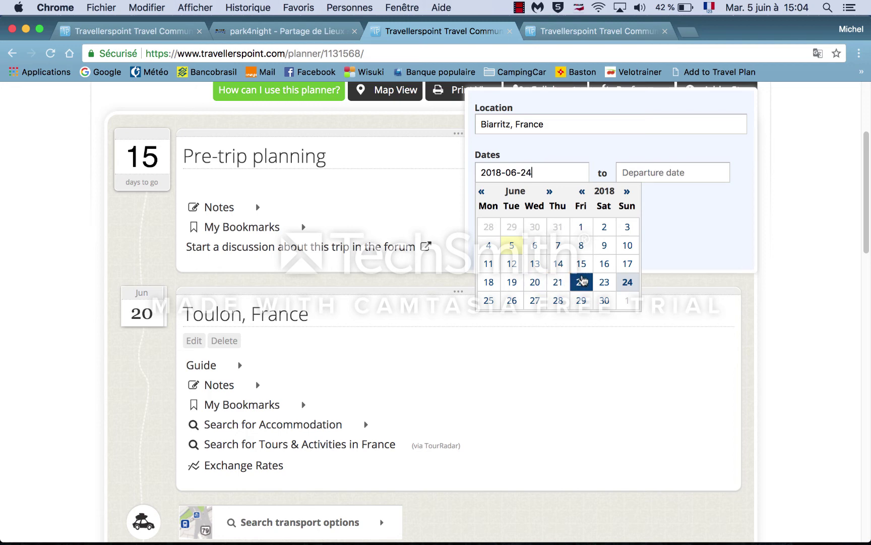
click(582, 281)
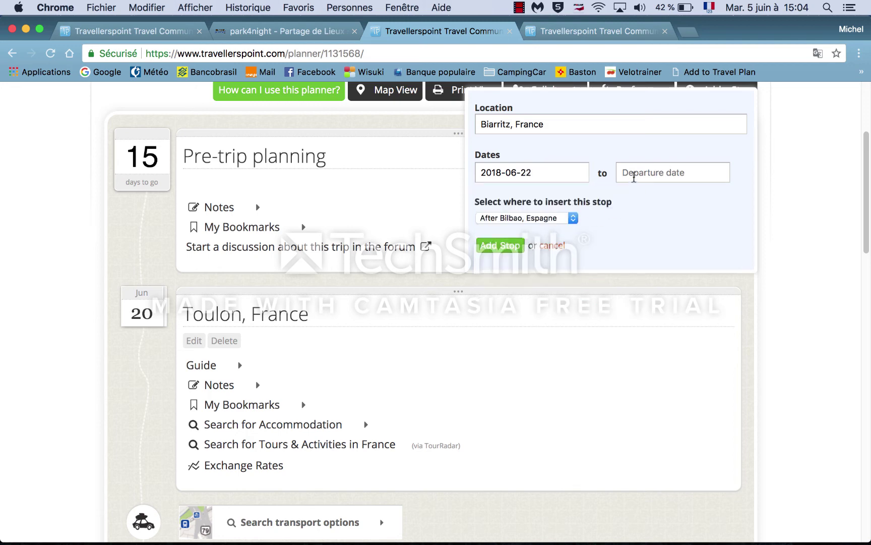
click(633, 177)
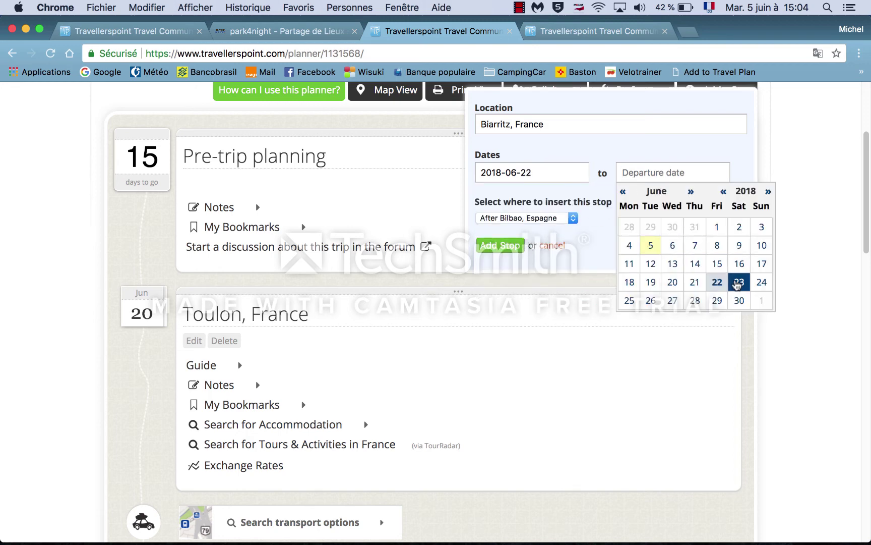
click(737, 283)
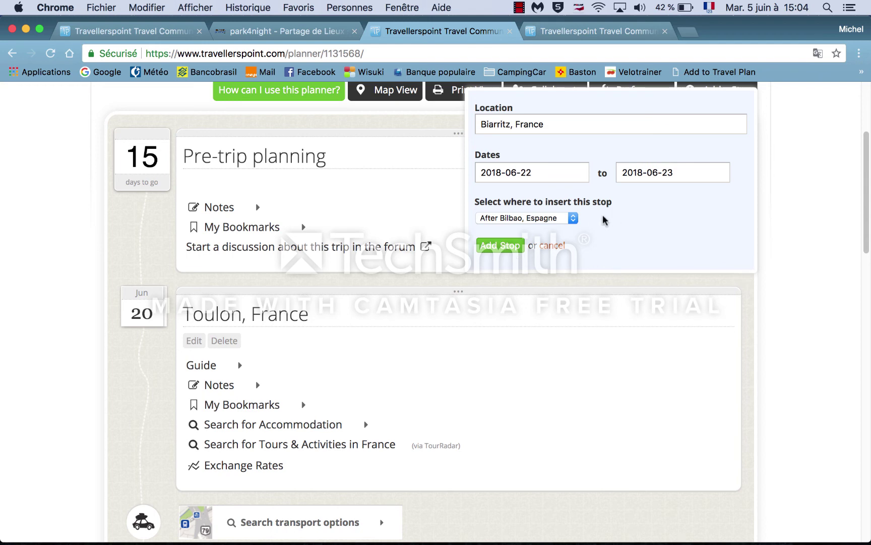
click(573, 220)
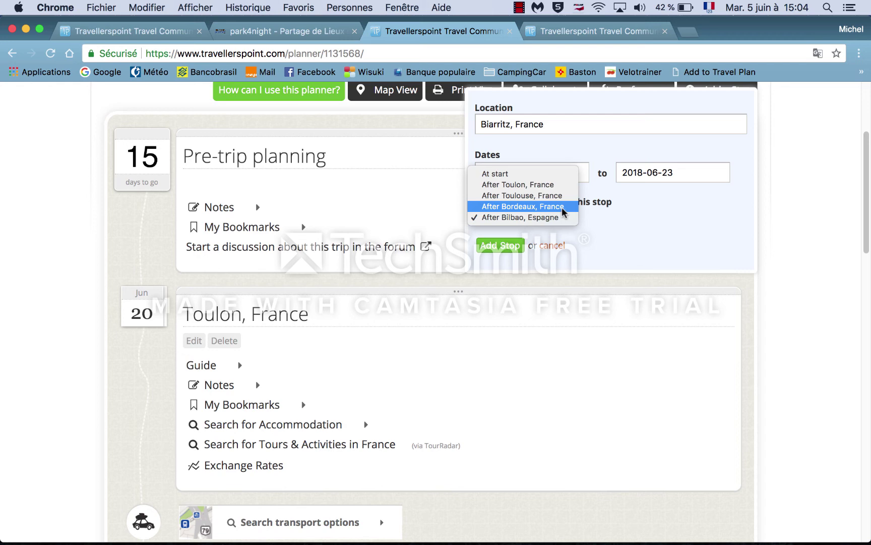
click(563, 212)
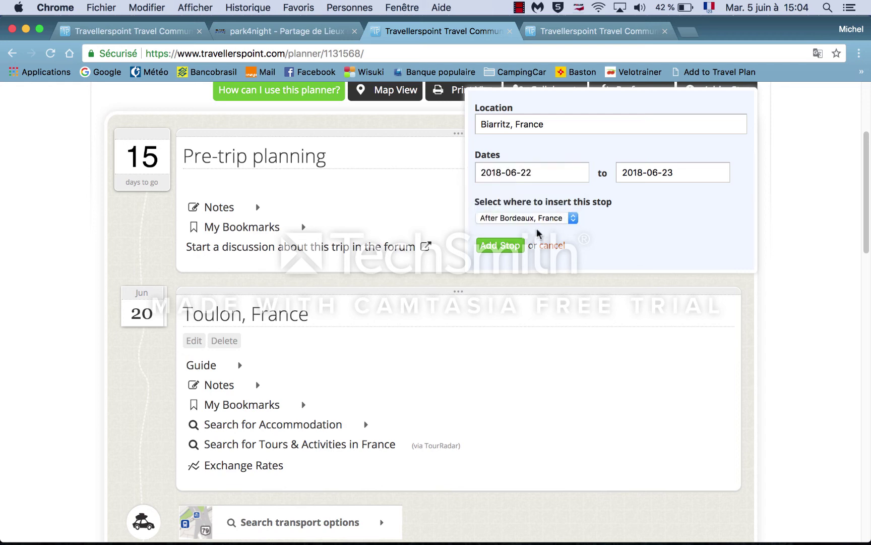
click(507, 250)
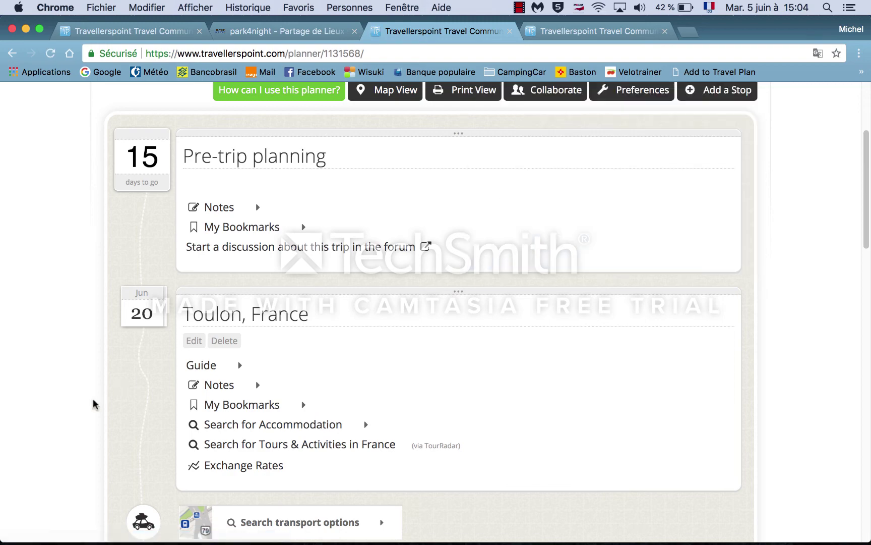
Step: Set the leg arriving at Biarritz to travel by car
scroll(101, 401, down, 9)
scroll(94, 403, down, 6)
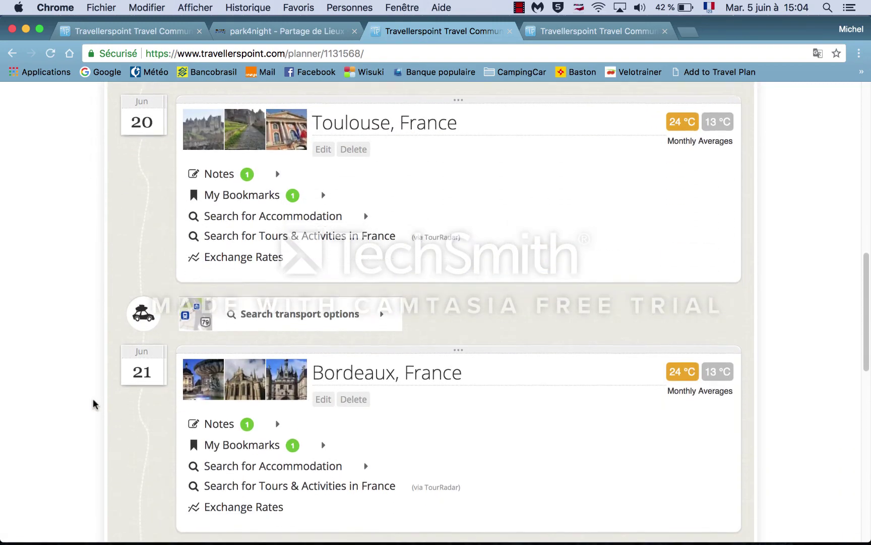
scroll(93, 403, down, 3)
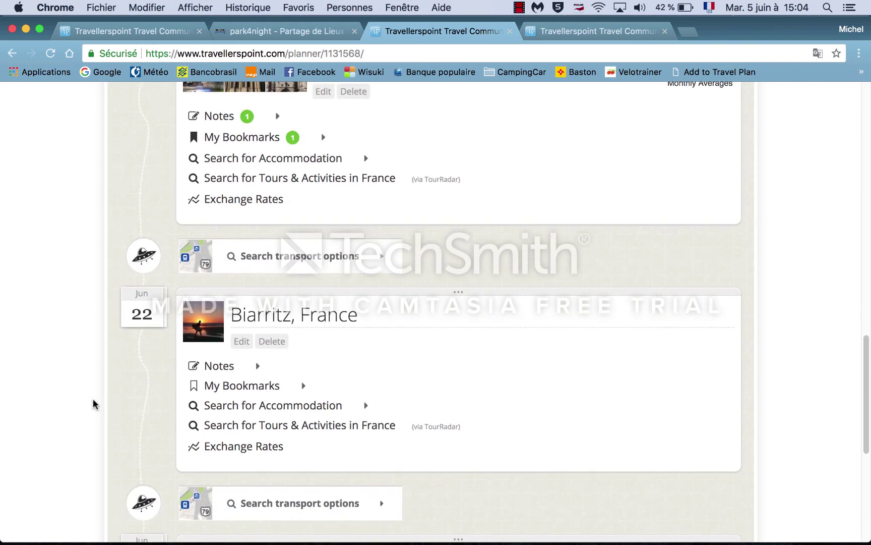
scroll(94, 404, up, 2)
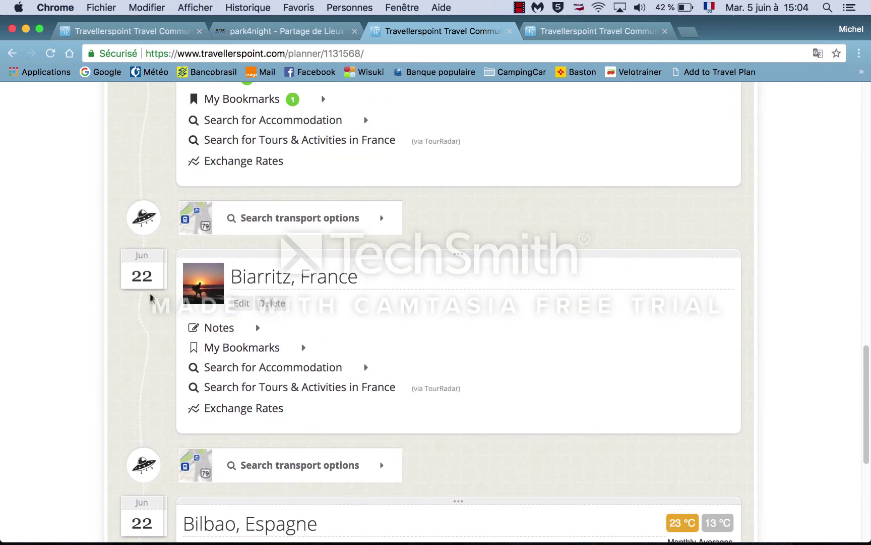
click(144, 224)
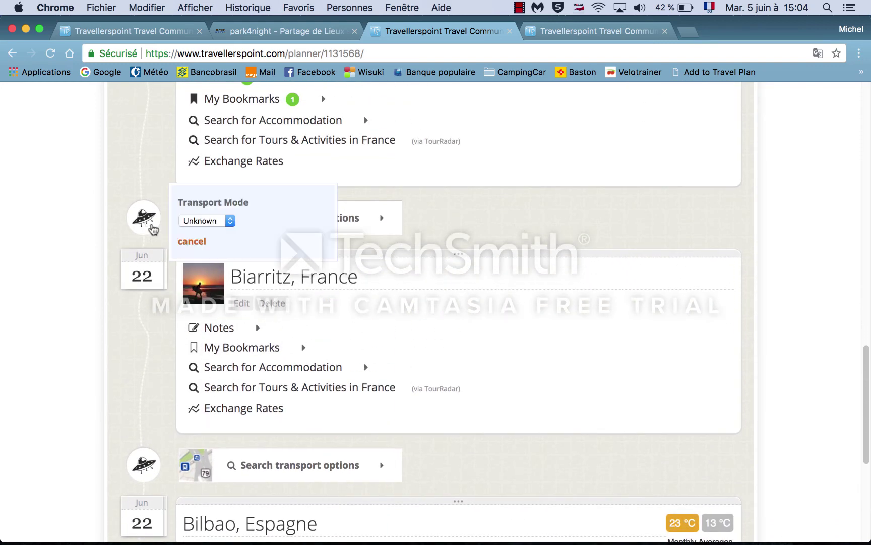
click(229, 221)
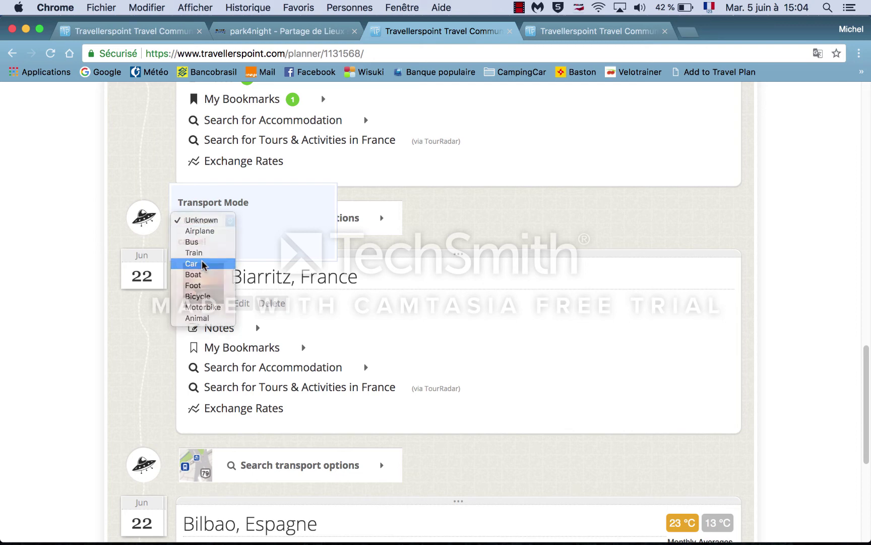
click(226, 262)
Step: Set the Biarritz to Bilbao leg to Car
scroll(70, 371, down, 3)
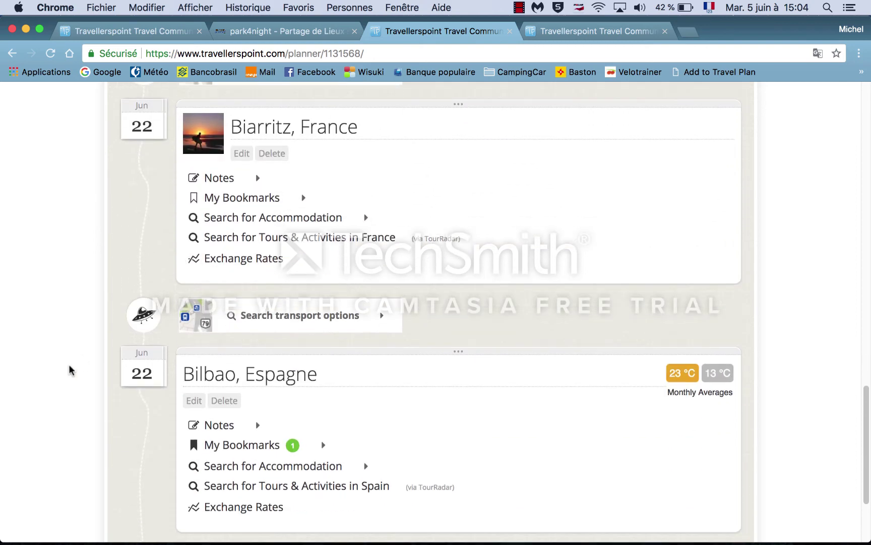
click(146, 322)
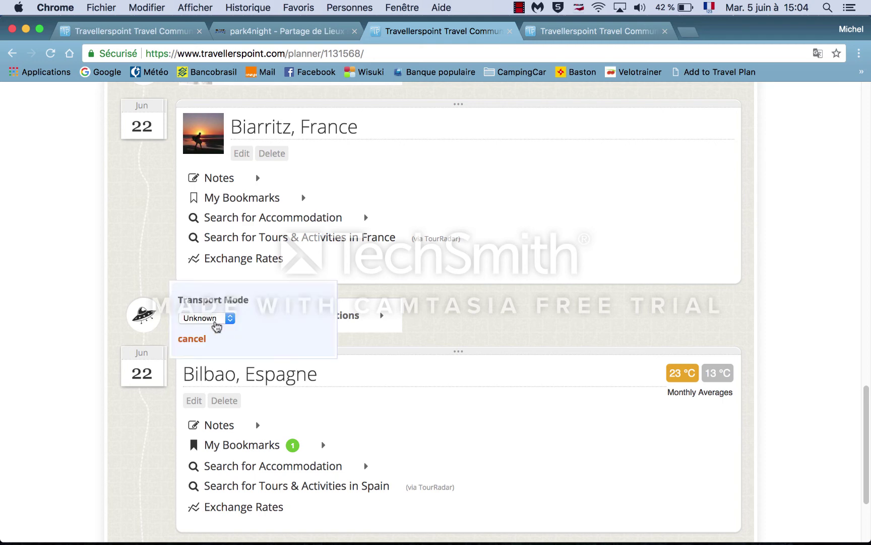
click(230, 316)
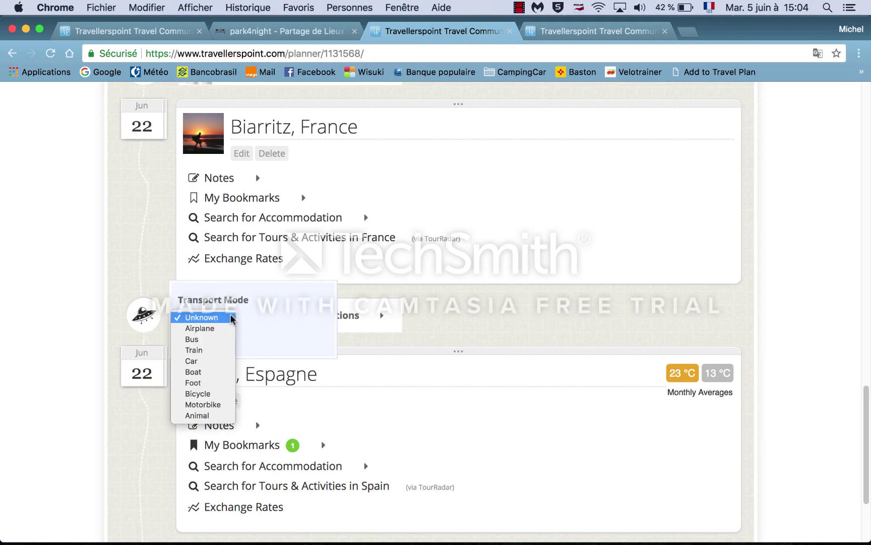
click(201, 361)
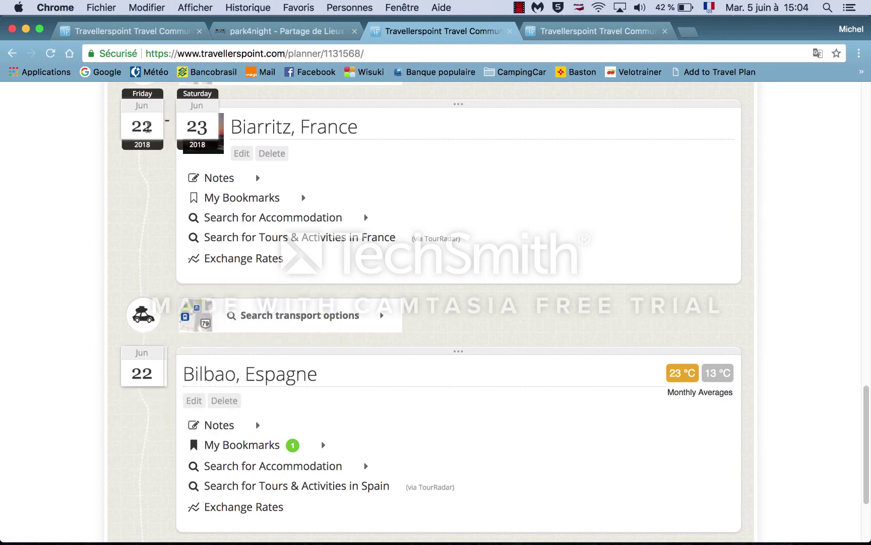
Step: Change the Bilbao, Espagne stop's start date to 23 June 2018 and update it
mouse_move(150, 363)
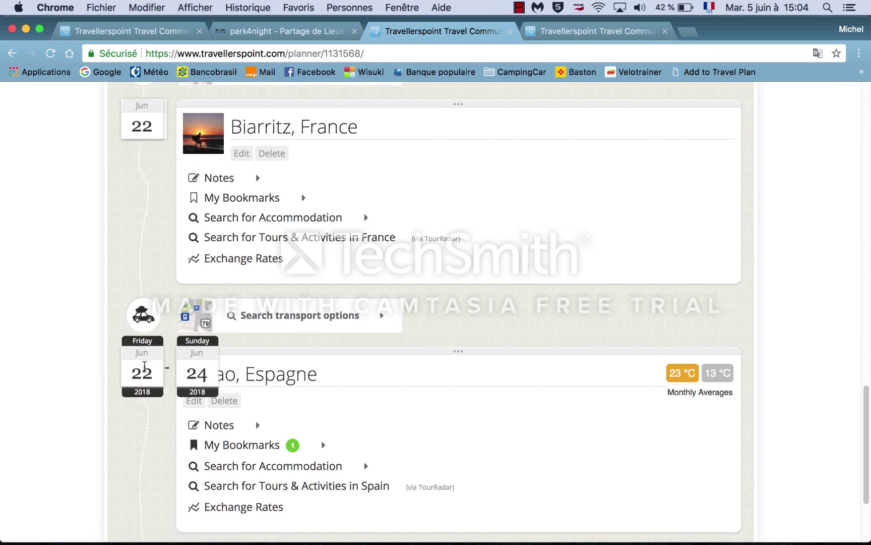
scroll(116, 421, down, 3)
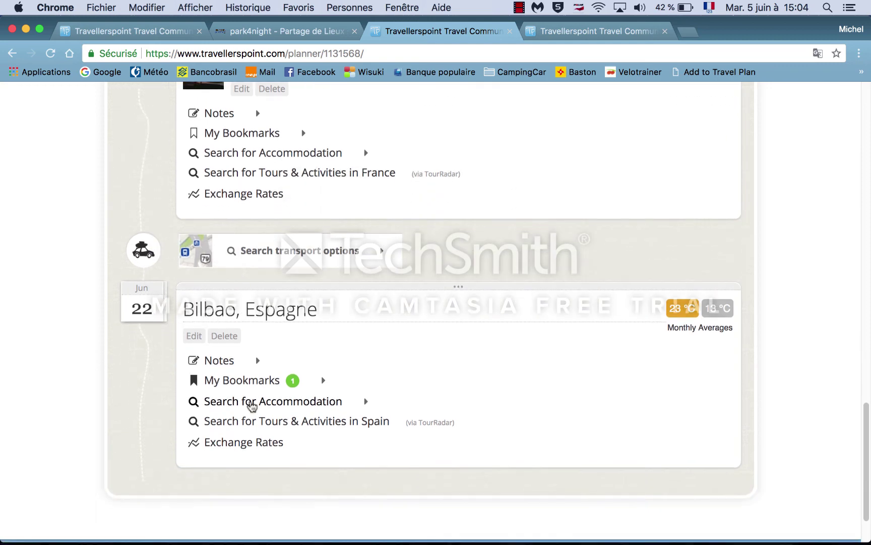
click(195, 335)
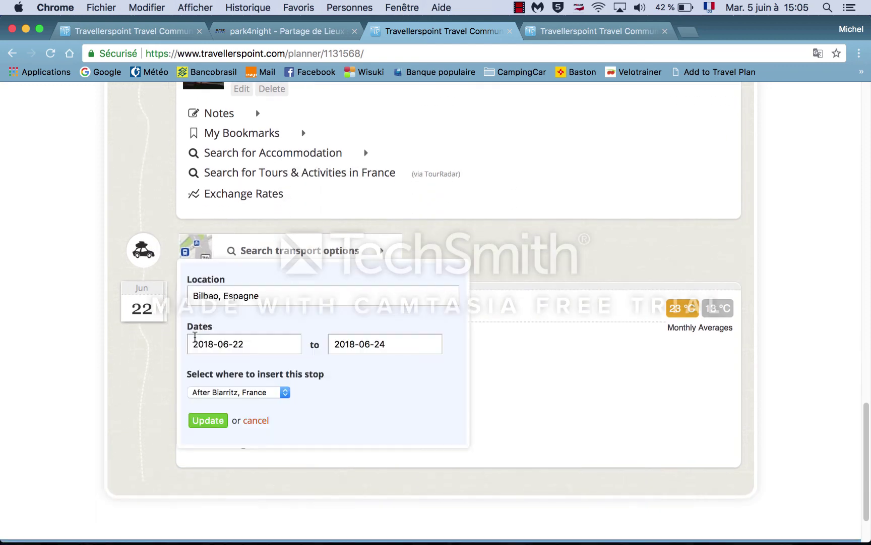
click(243, 342)
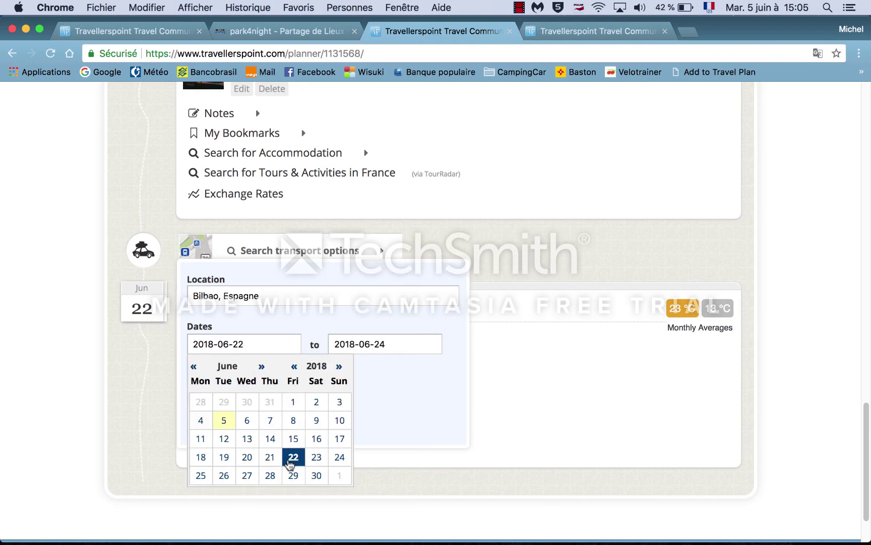
click(316, 457)
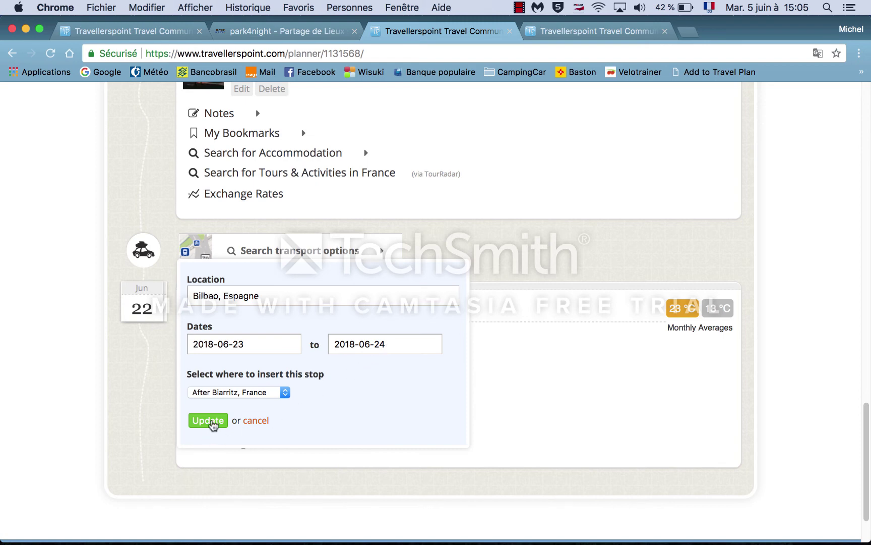
click(209, 421)
scroll(97, 399, down, 3)
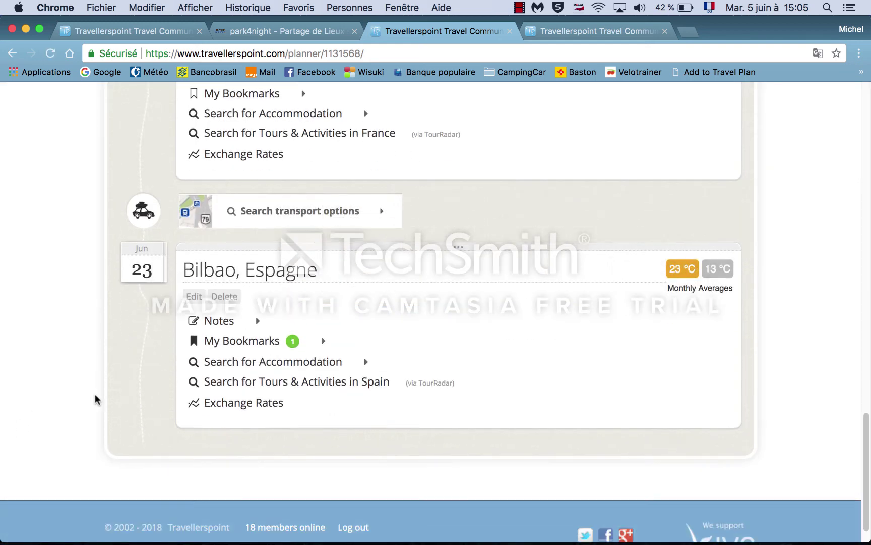
scroll(97, 399, up, 10)
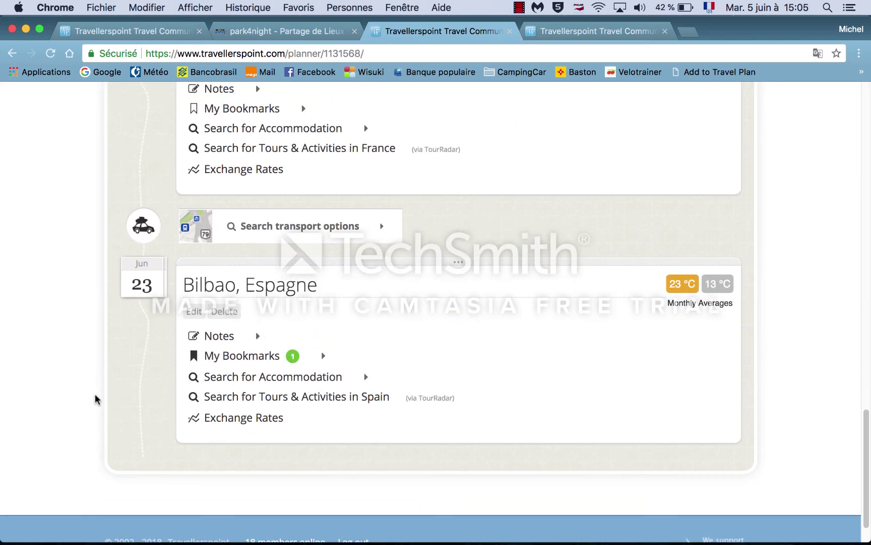
scroll(97, 399, up, 15)
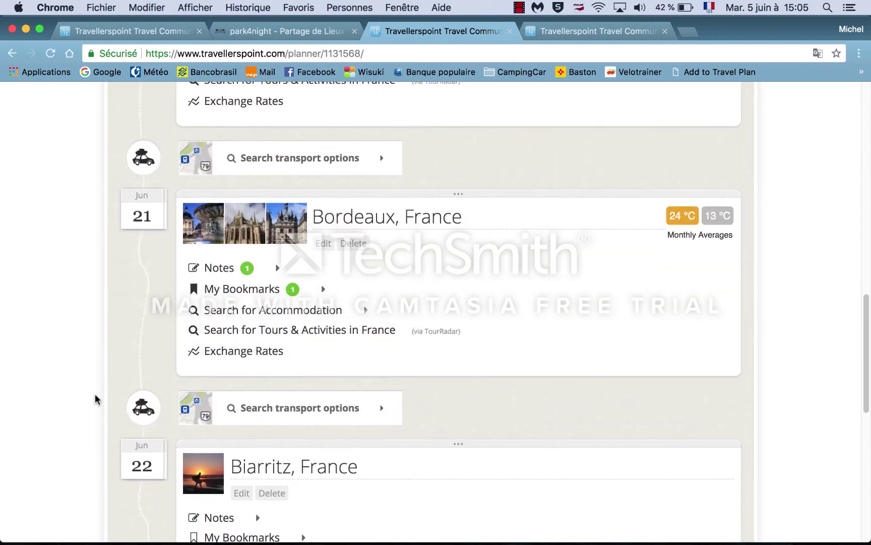
scroll(97, 399, up, 10)
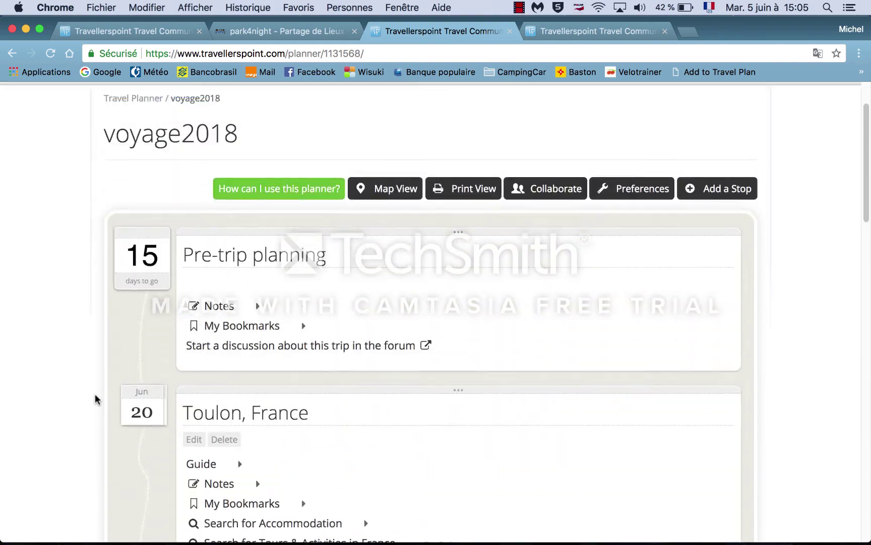
Step: Go to My maps under Control Panel to show the voyage2018 travel map
scroll(96, 399, up, 1)
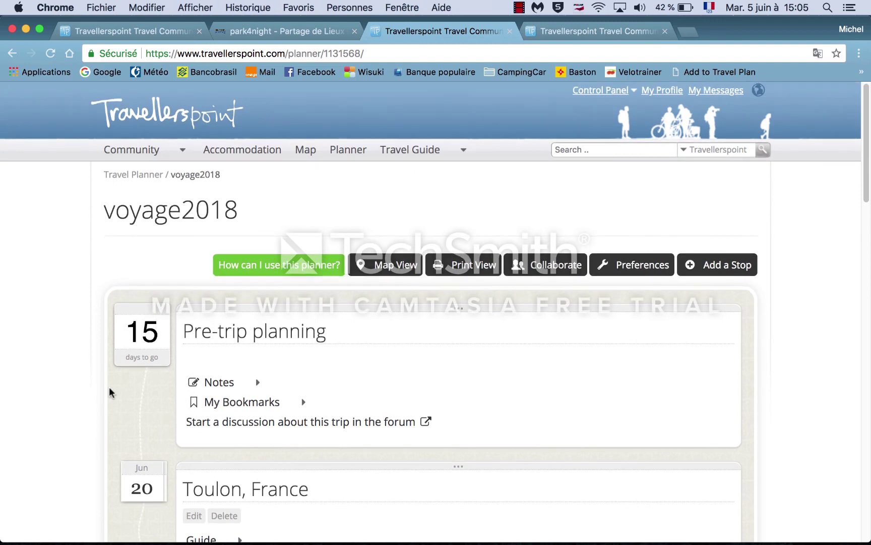
mouse_move(592, 94)
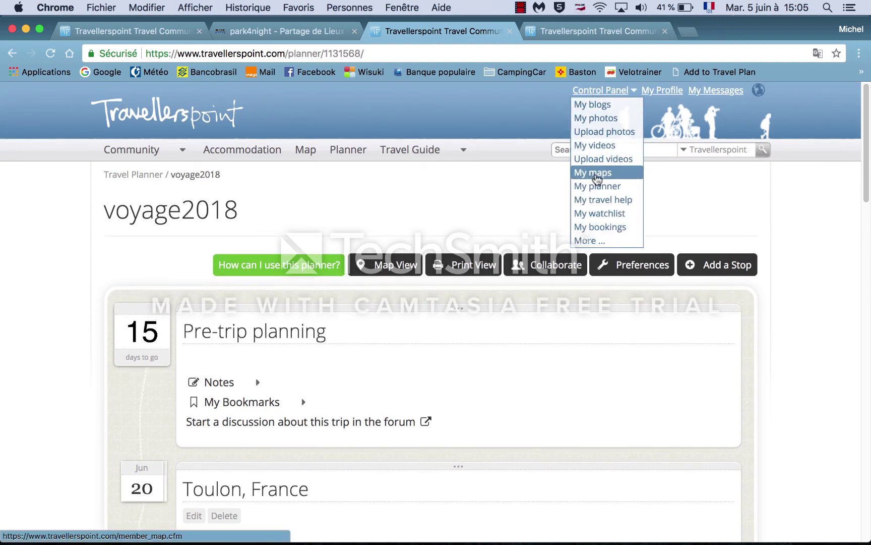
click(597, 177)
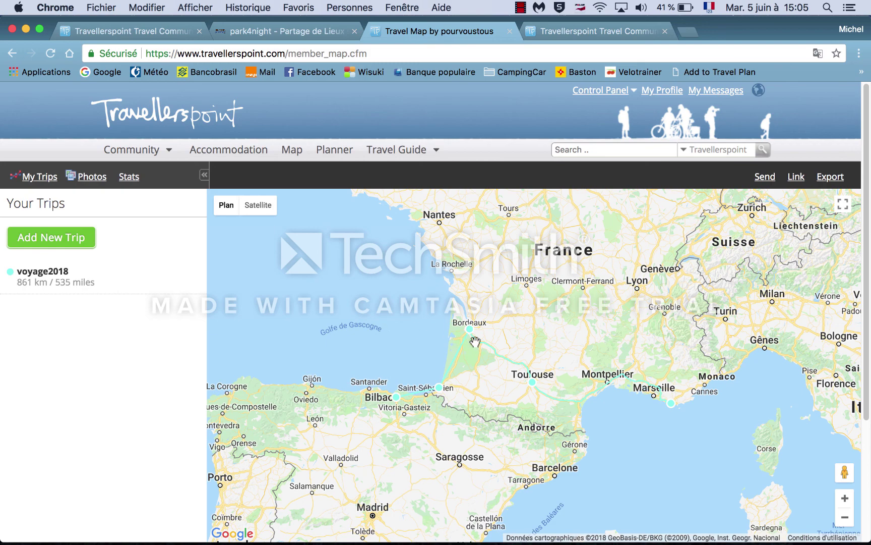
Step: Change the Biarritz, France leg of voyage2018 to a Drive route and save it
click(33, 279)
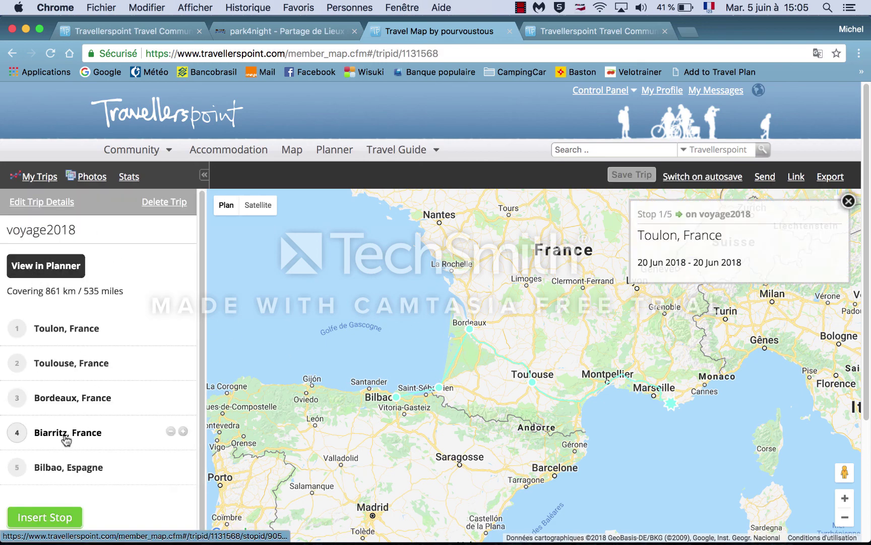
click(69, 438)
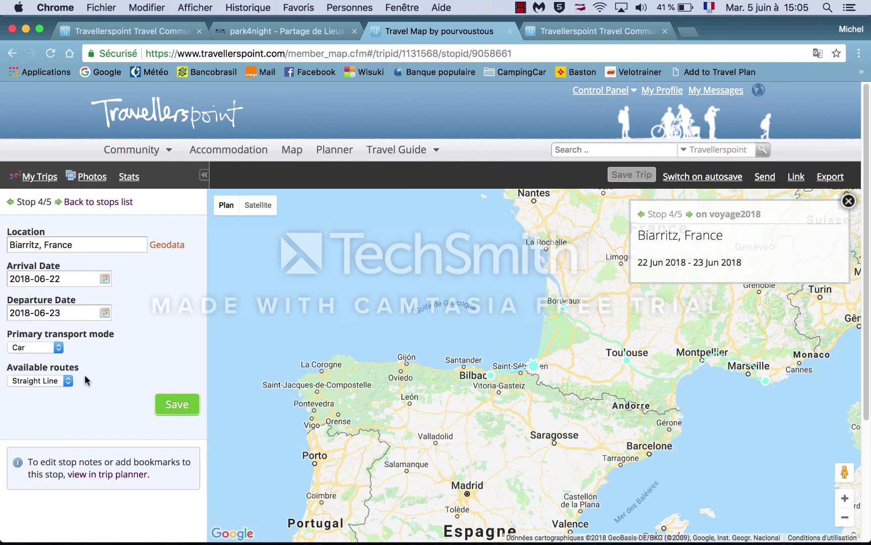
click(68, 382)
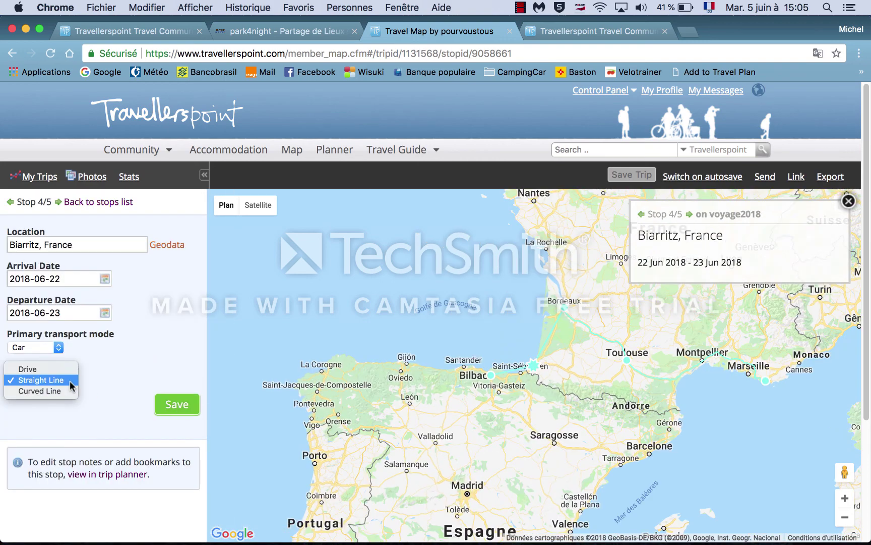
click(46, 373)
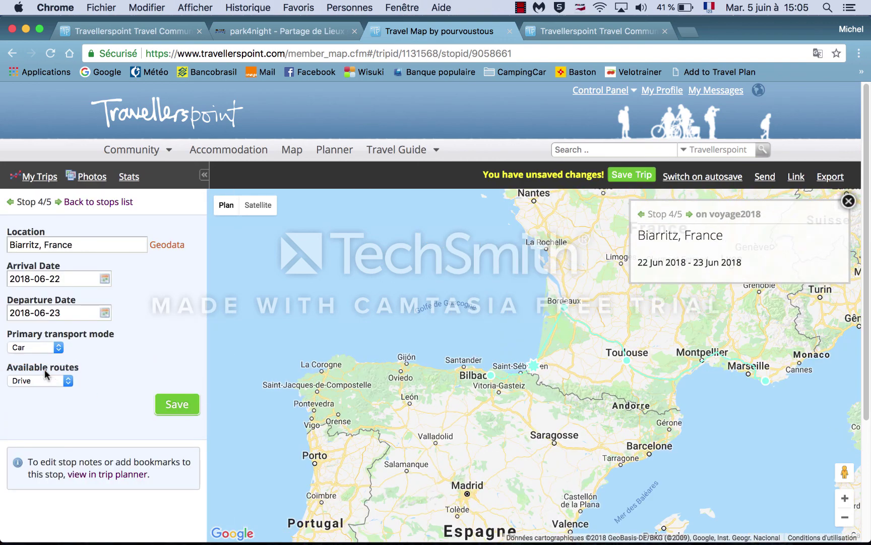
click(177, 407)
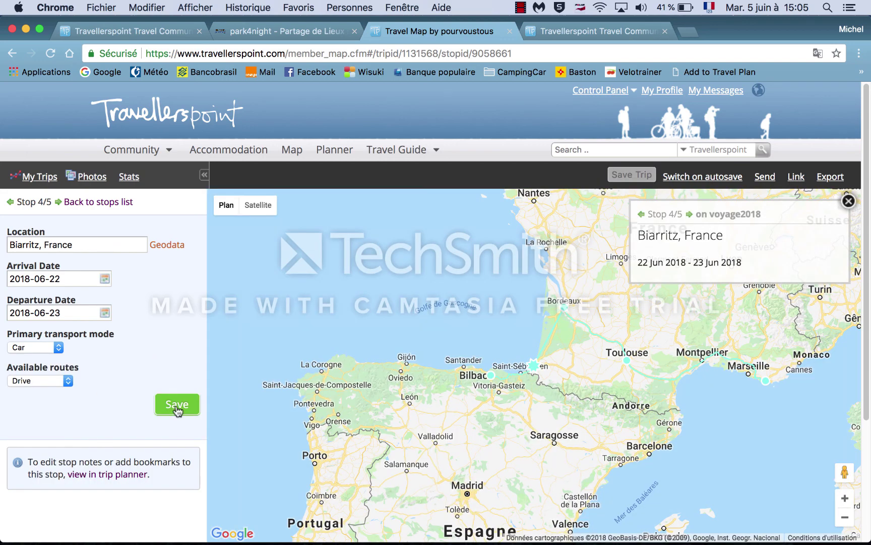
click(565, 313)
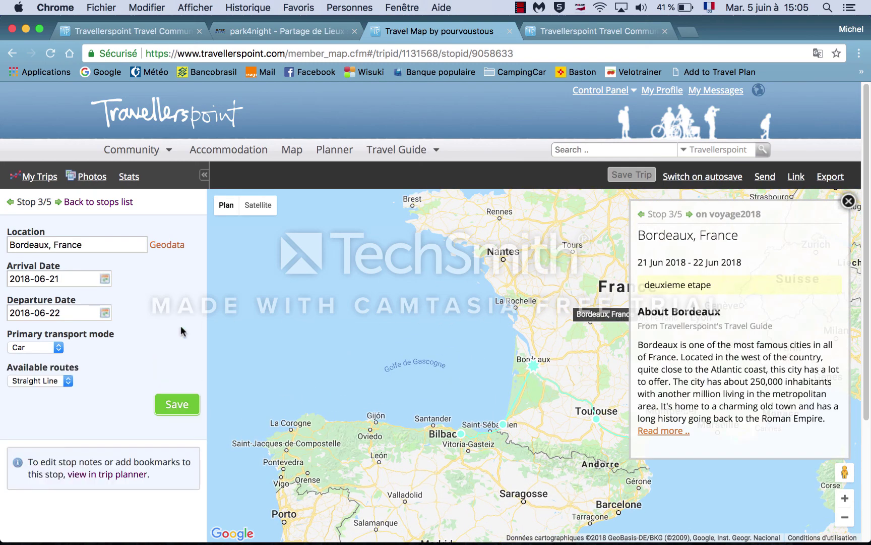
Step: Change the Bordeaux leg to a Drive route and save it
click(68, 382)
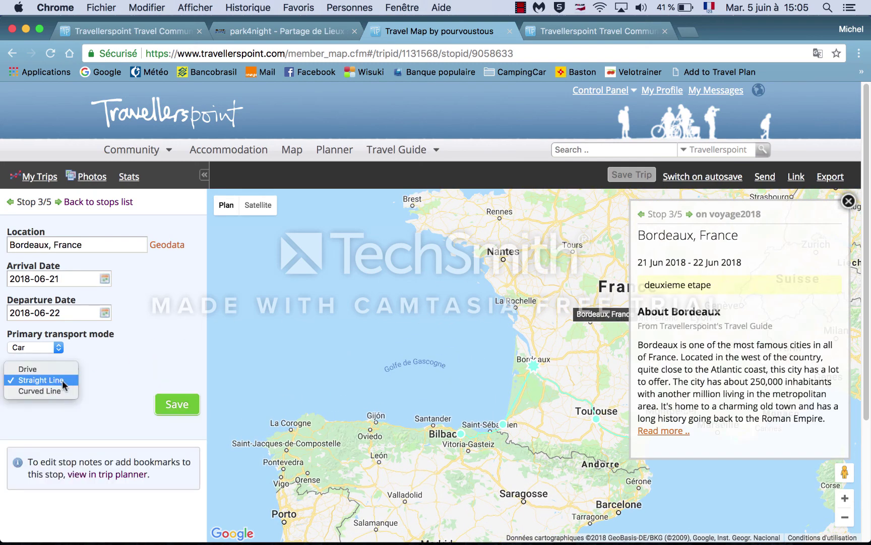
click(32, 370)
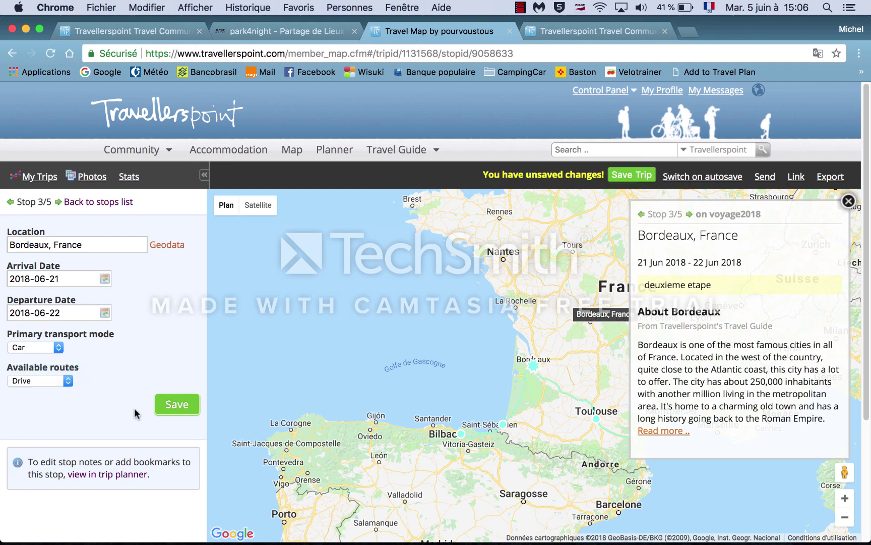
click(177, 404)
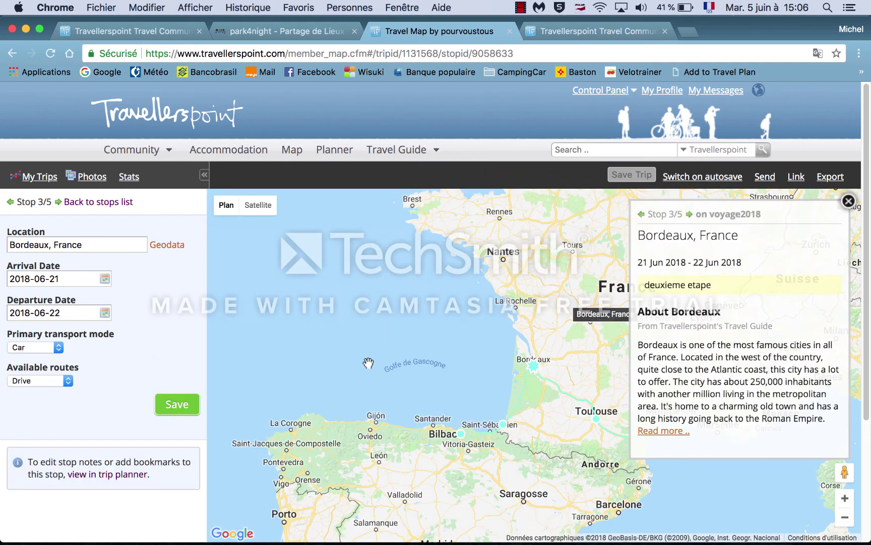
Step: Close the Bordeaux info card and zoom in on the southern France and Pyrenees routes
click(848, 202)
drag(424, 366, 369, 288)
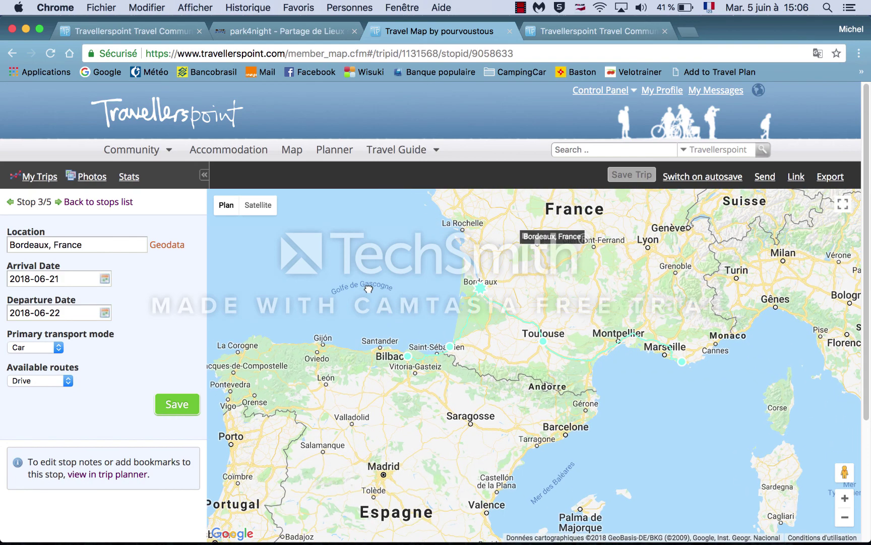
click(847, 500)
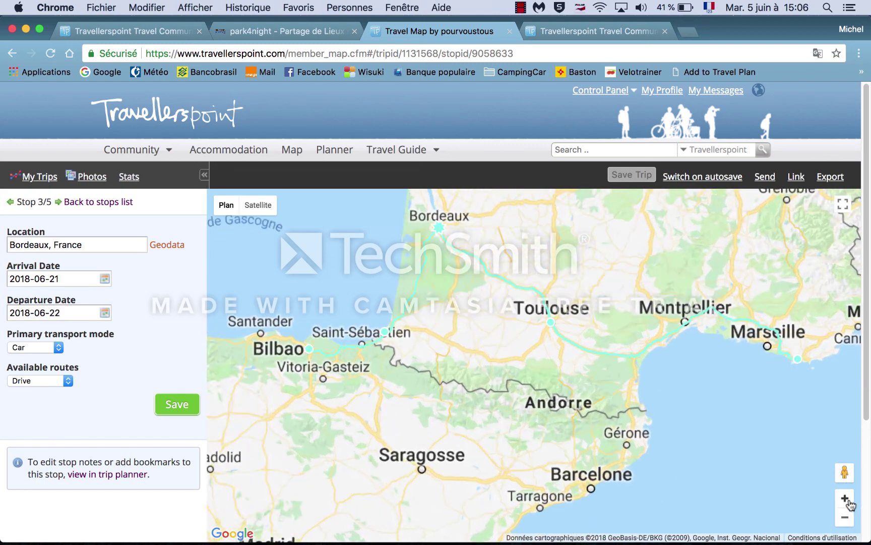